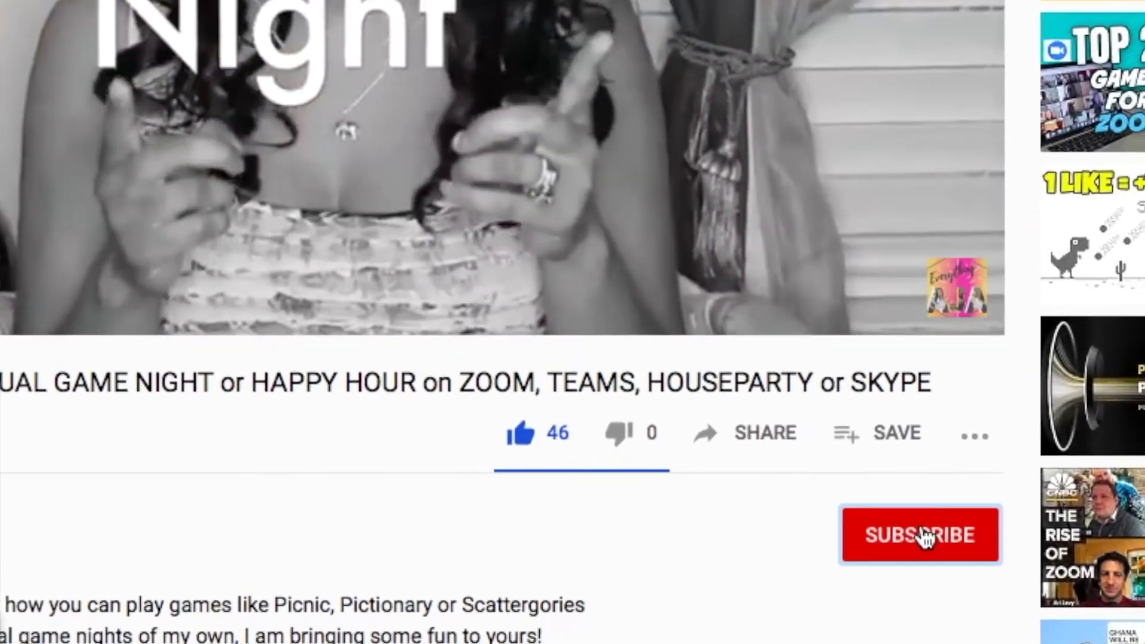
Step: Subscribe to the video's channel and set its notification bell to All
{"action": "left_click", "coordinate": [982, 570]}
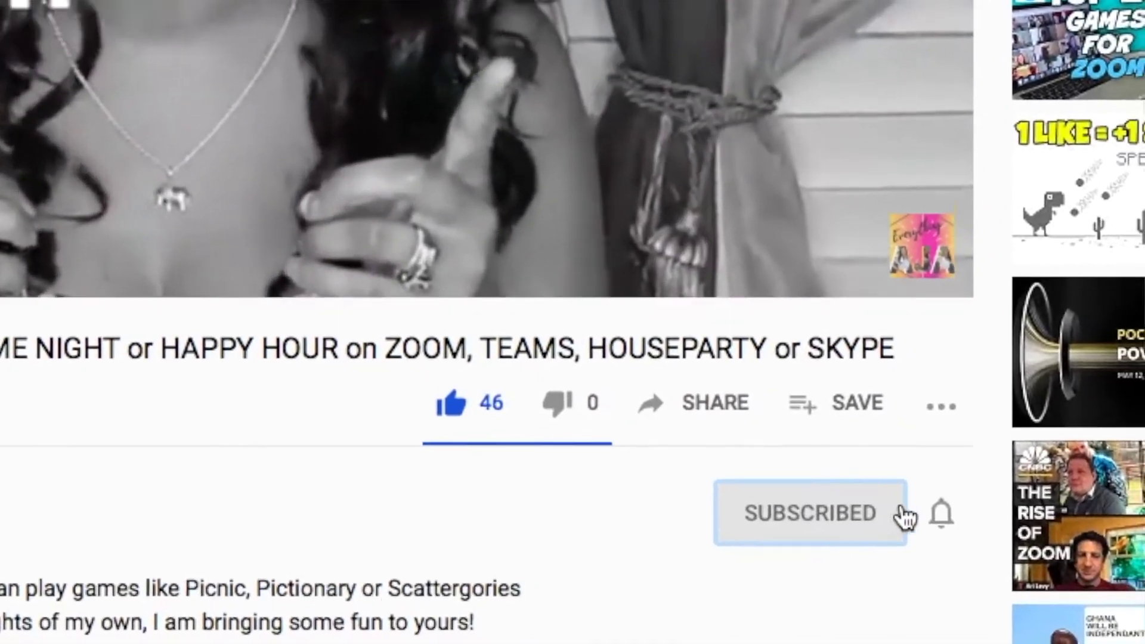
{"action": "left_click", "coordinate": [903, 493]}
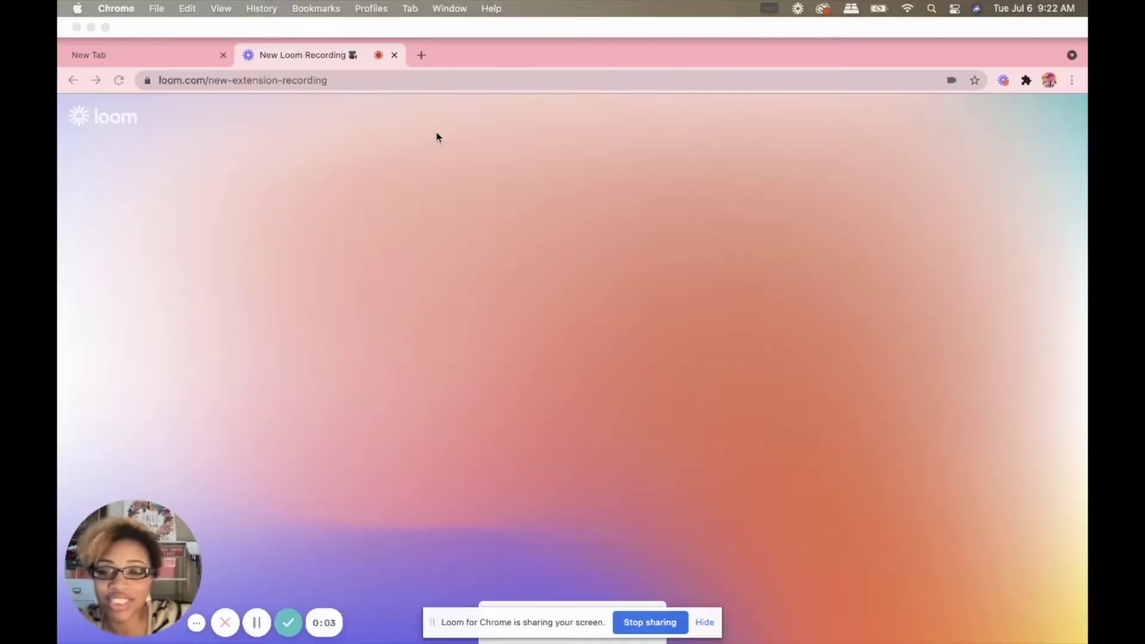
Step: Go to nearpod.com in a new Chrome tab
{"action": "left_click", "coordinate": [419, 55]}
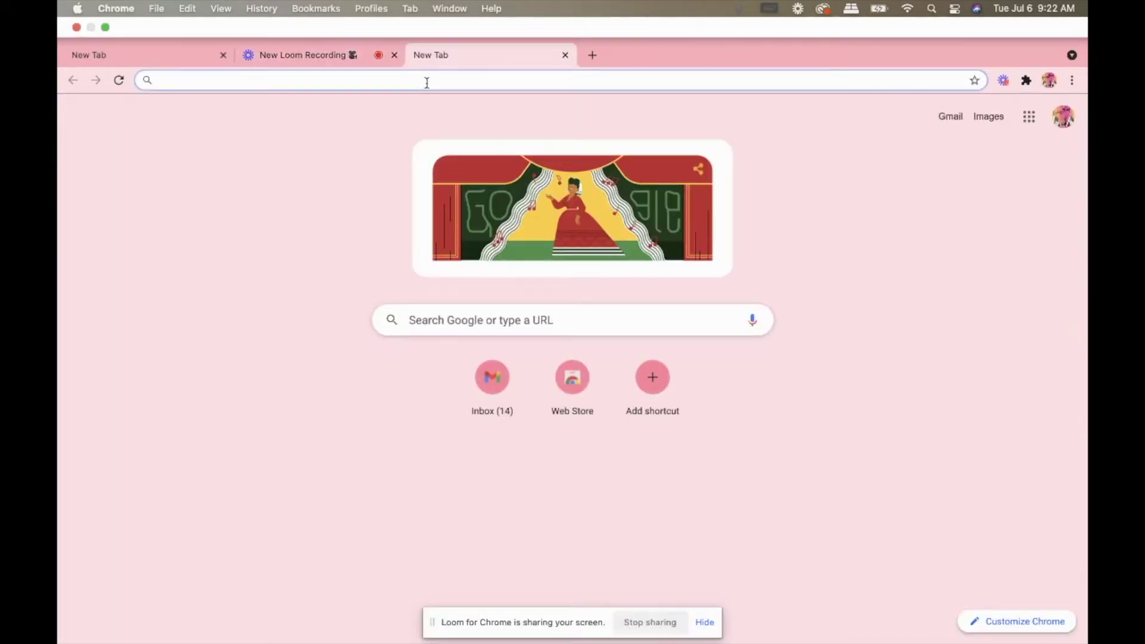
{"action": "type", "text": "nearpo"}
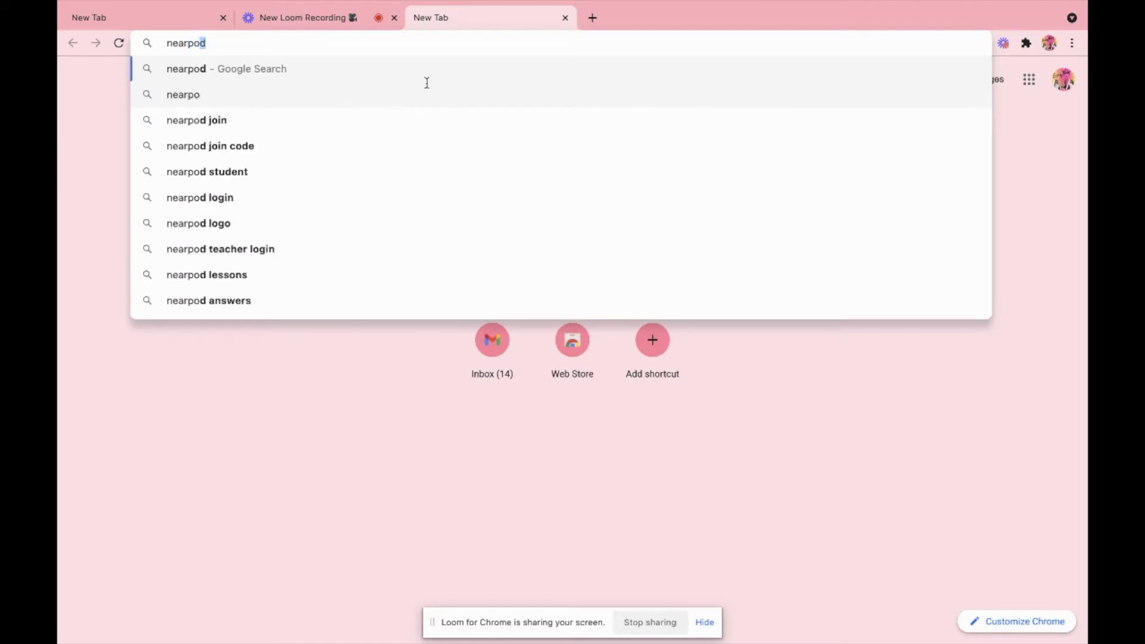
{"action": "type", "text": "d.com"}
{"action": "key", "text": "Return"}
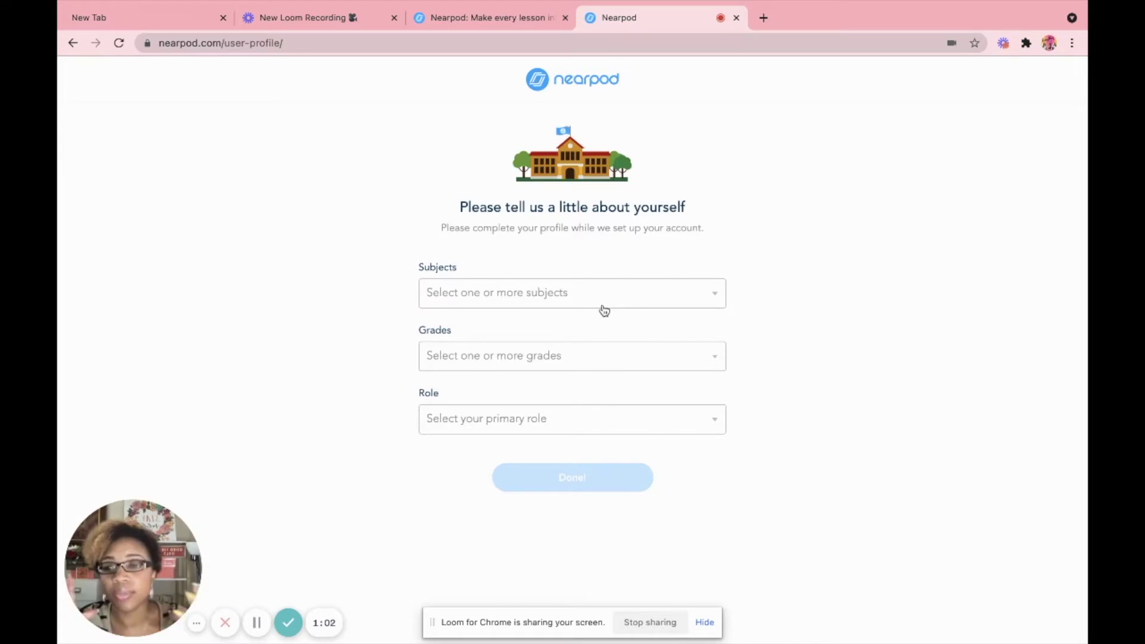
Step: Select English Language Arts, Math, Science and Social Studies as profile subjects
{"action": "left_click", "coordinate": [604, 310]}
{"action": "left_click", "coordinate": [442, 325]}
{"action": "left_click", "coordinate": [441, 351]}
{"action": "left_click", "coordinate": [441, 378]}
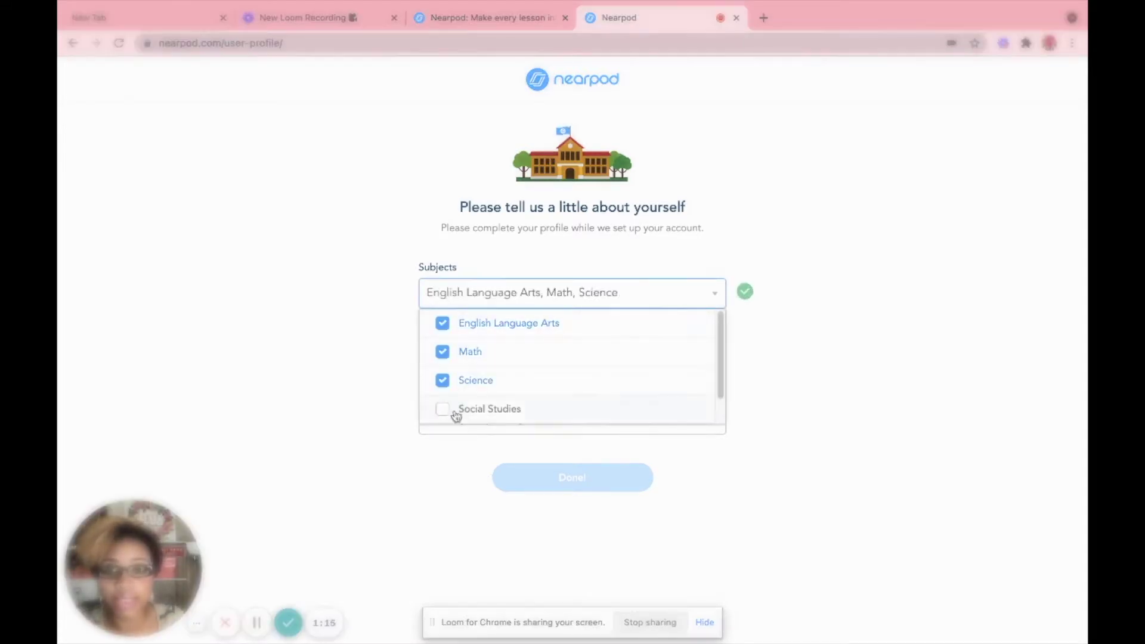
{"action": "left_click", "coordinate": [453, 408]}
Step: Select grades Kindergarten, 1st, 2nd, 3rd, 4th and 5th in the profile
{"action": "left_click", "coordinate": [585, 357]}
{"action": "left_click", "coordinate": [441, 386]}
{"action": "left_click", "coordinate": [442, 415]}
{"action": "left_click", "coordinate": [442, 442]}
{"action": "left_click", "coordinate": [442, 471]}
{"action": "scroll", "coordinate": [499, 447], "scroll_direction": "down", "scroll_amount": 2}
{"action": "left_click", "coordinate": [441, 416]}
{"action": "left_click", "coordinate": [442, 444]}
{"action": "left_click", "coordinate": [656, 355]}
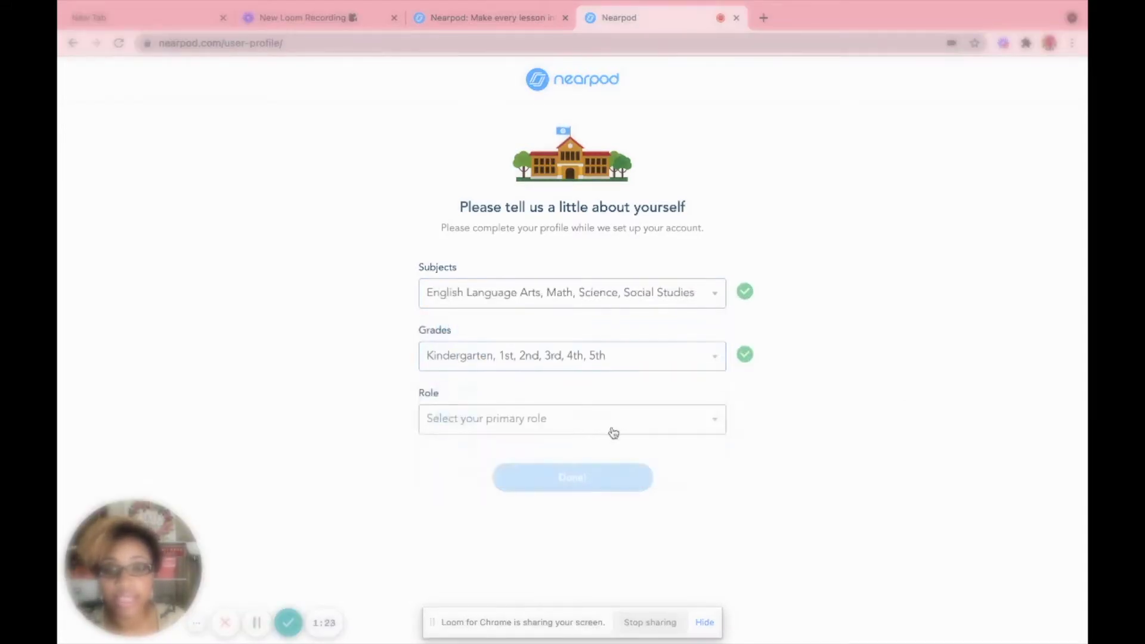
Step: Set the primary role to Instructional Coach and save the profile
{"action": "left_click", "coordinate": [614, 420]}
{"action": "left_click", "coordinate": [539, 478]}
{"action": "left_click", "coordinate": [559, 485]}
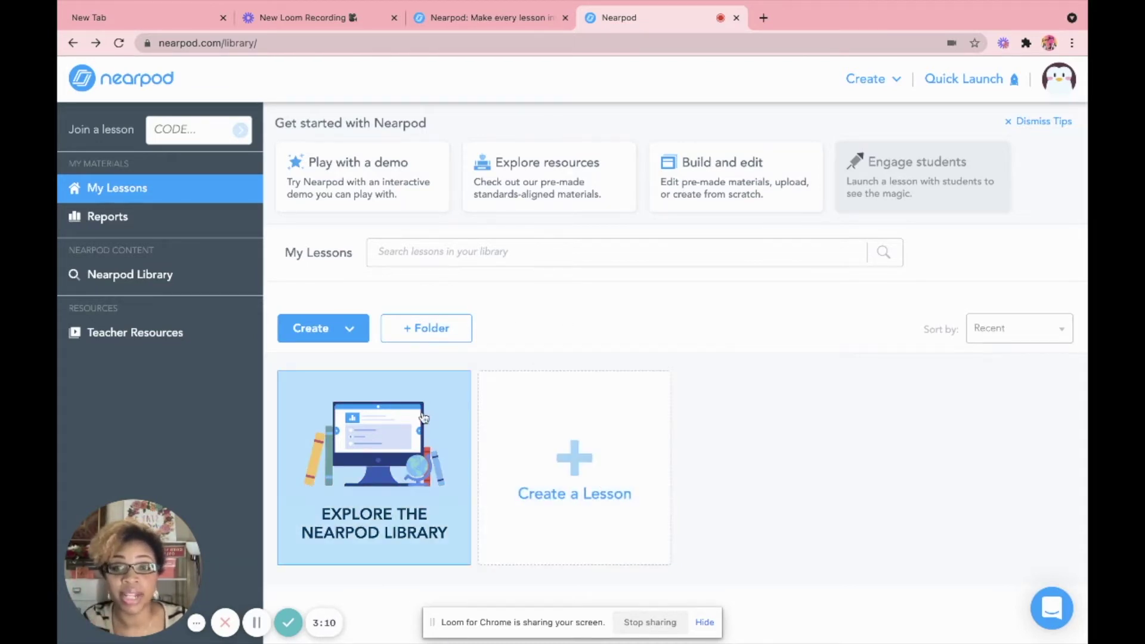
Step: Open the Nearpod Library from My Lessons and scroll down to its filter sidebar
{"action": "left_click", "coordinate": [160, 286]}
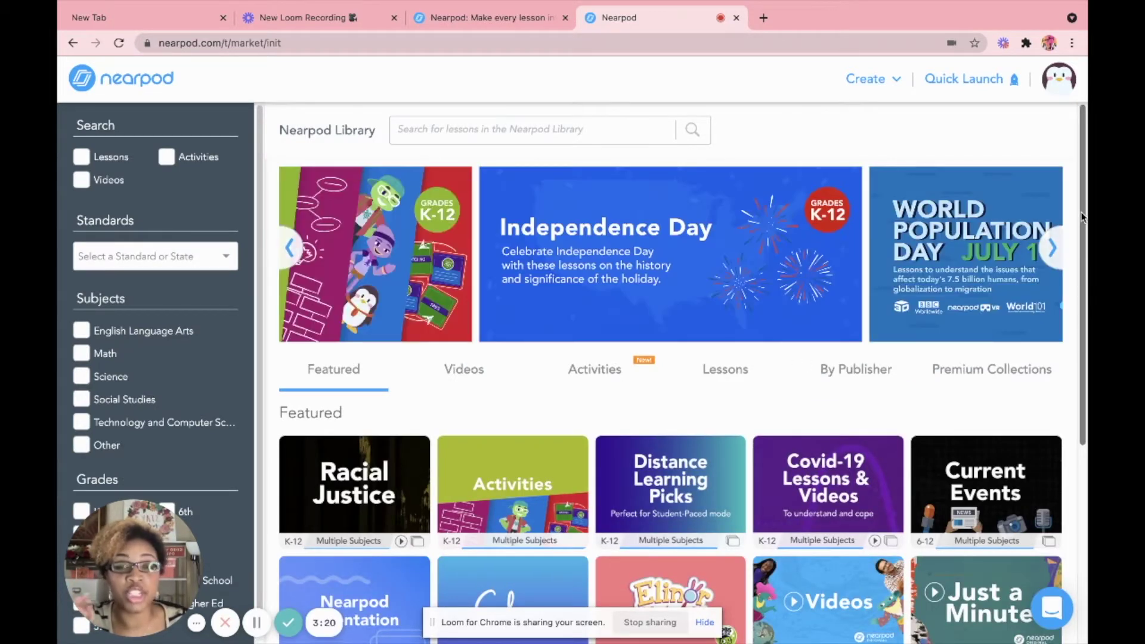
{"action": "scroll", "coordinate": [1082, 216], "scroll_direction": "down", "scroll_amount": 5}
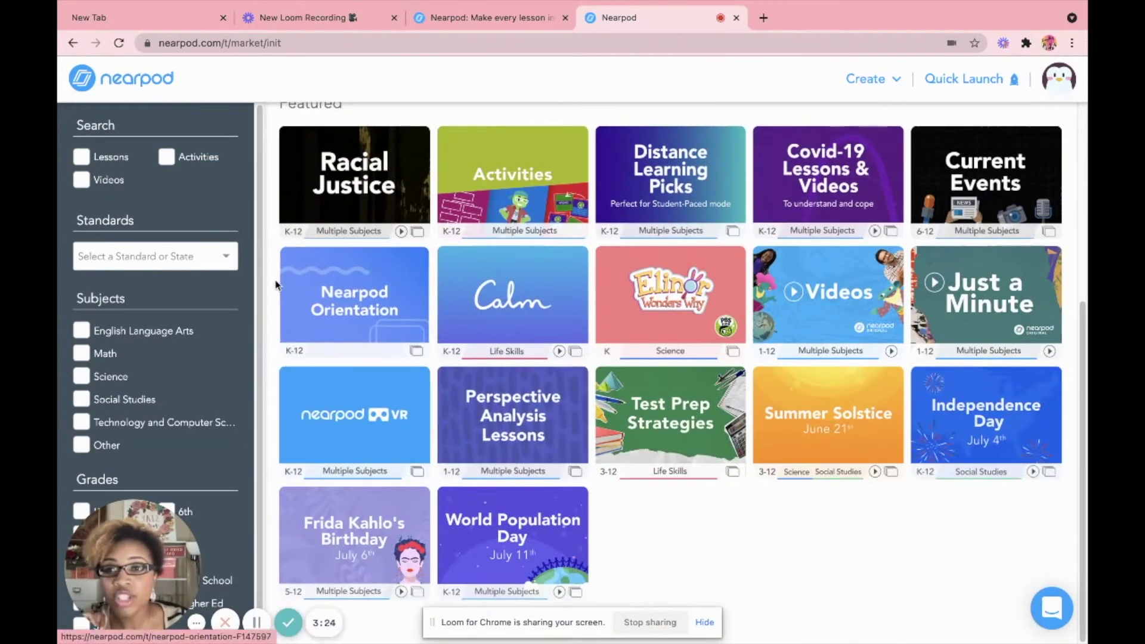
{"action": "scroll", "coordinate": [261, 365], "scroll_direction": "down", "scroll_amount": 2}
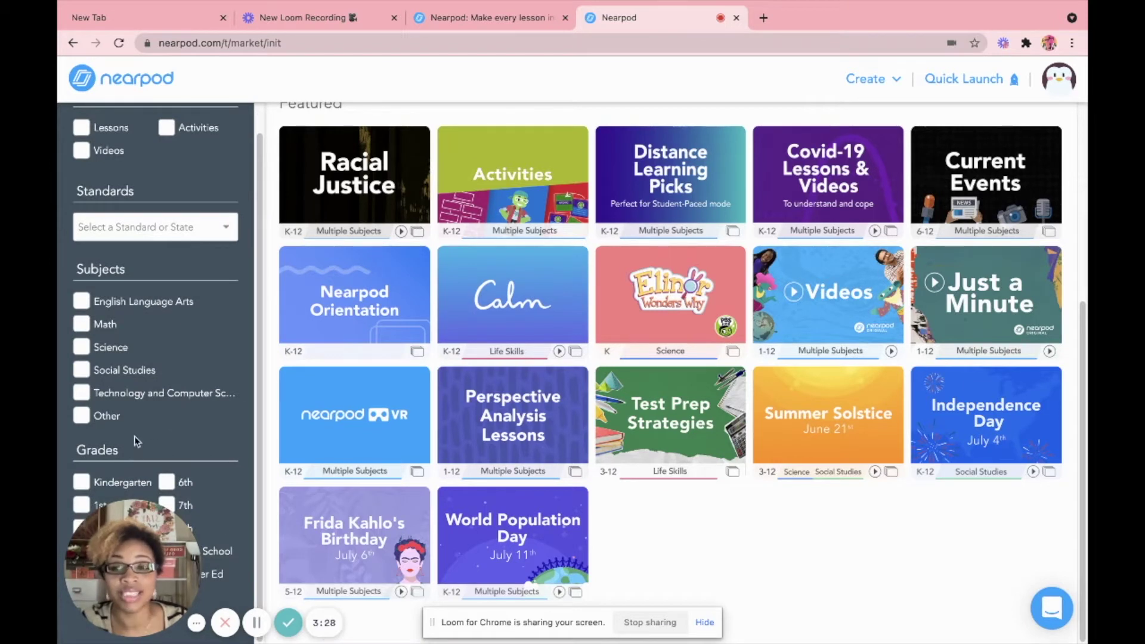
{"action": "left_click_drag", "start_coordinate": [144, 561], "coordinate": [979, 561]}
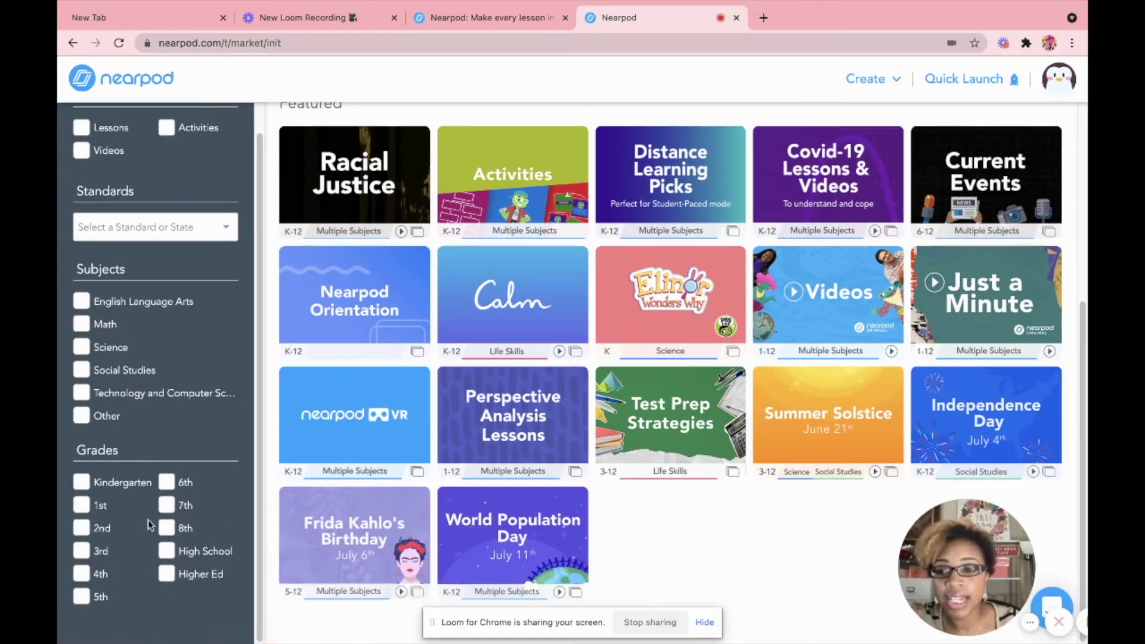
Step: Filter the library to 1st-grade Math lessons, leaving standards unchanged
{"action": "left_click", "coordinate": [82, 506]}
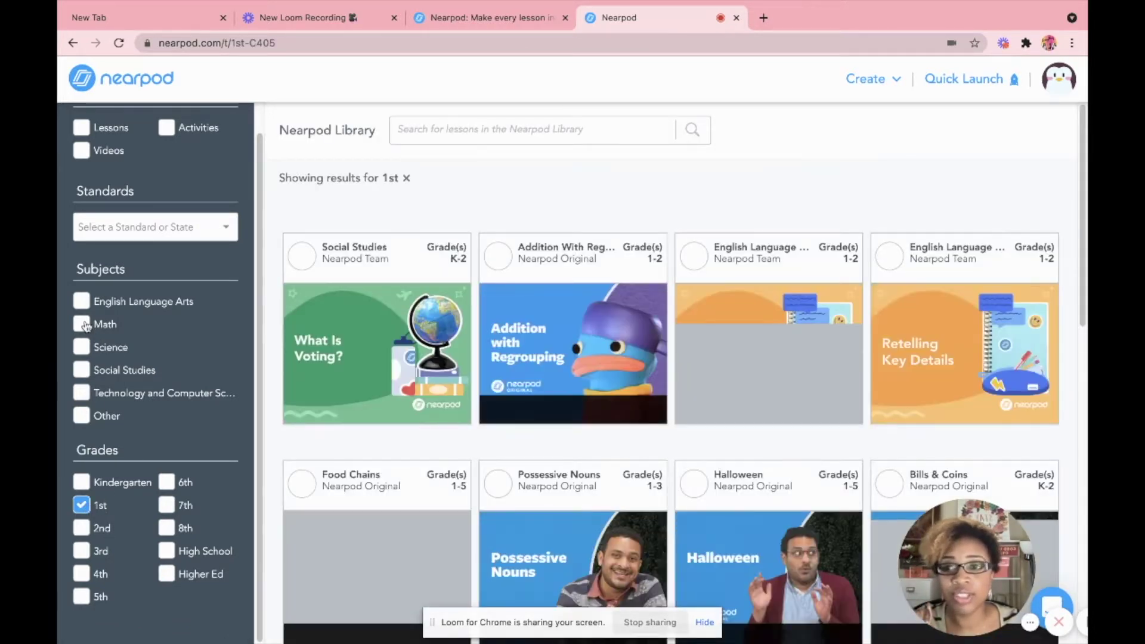
{"action": "left_click", "coordinate": [83, 325]}
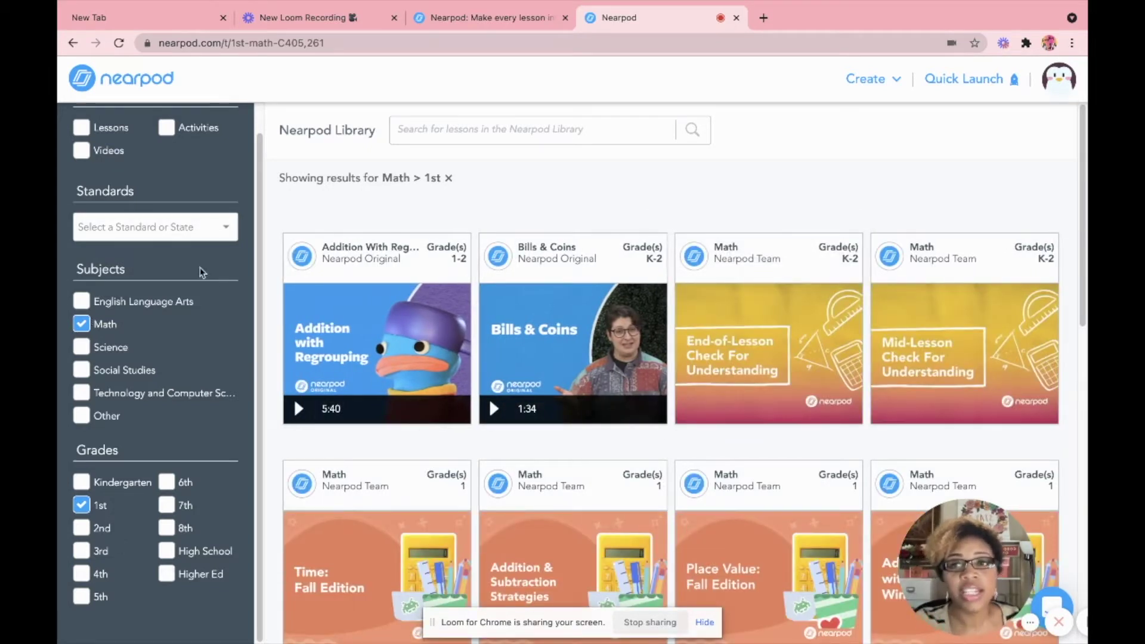
{"action": "left_click", "coordinate": [215, 240]}
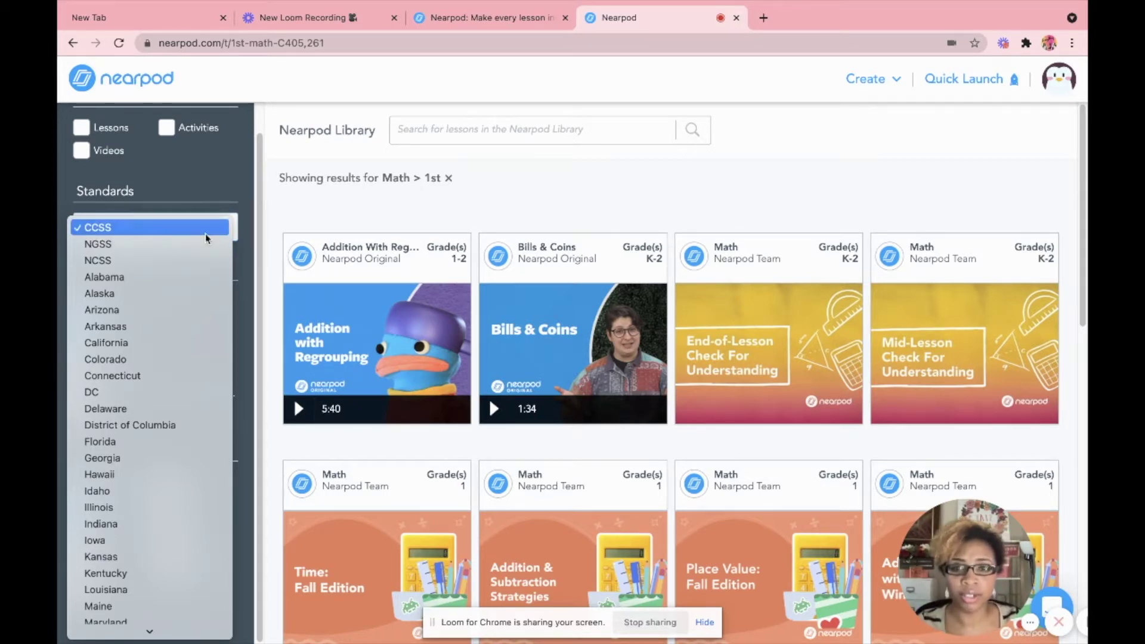
{"action": "left_click", "coordinate": [491, 141]}
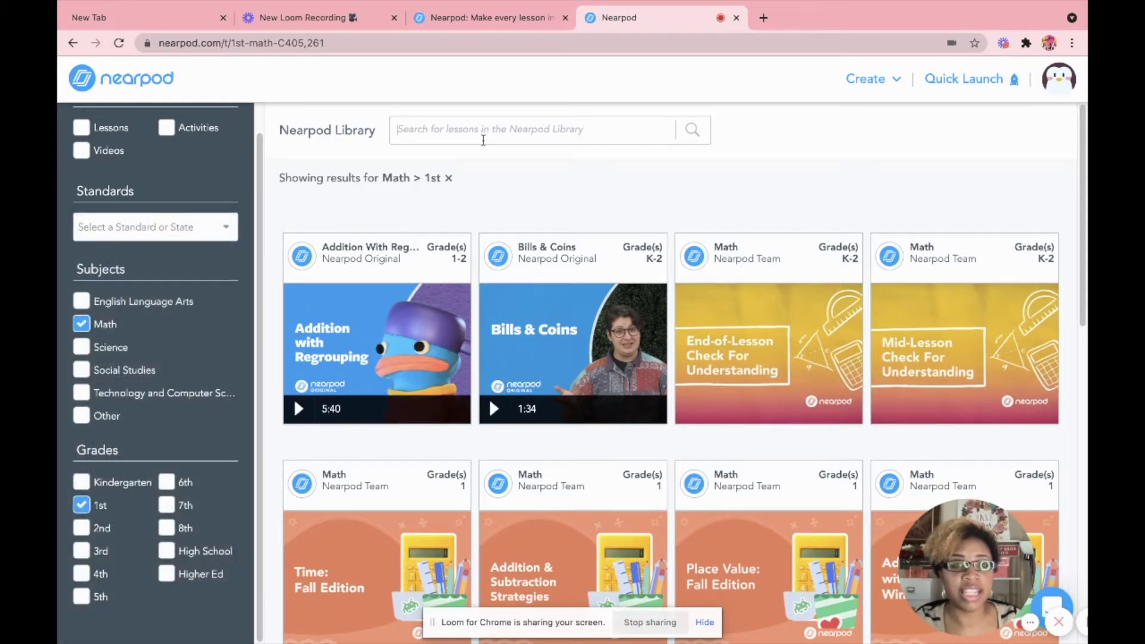
Step: Search the library for 'adding' and open the Add Using Models lesson
{"action": "type", "text": "adding"}
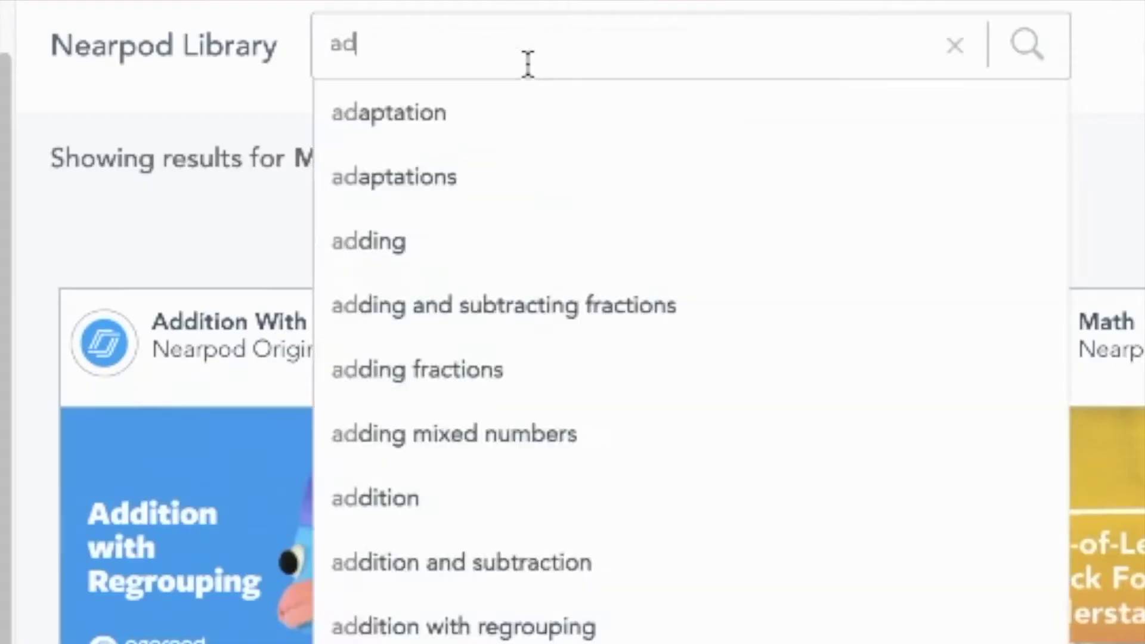
{"action": "key", "text": "Return"}
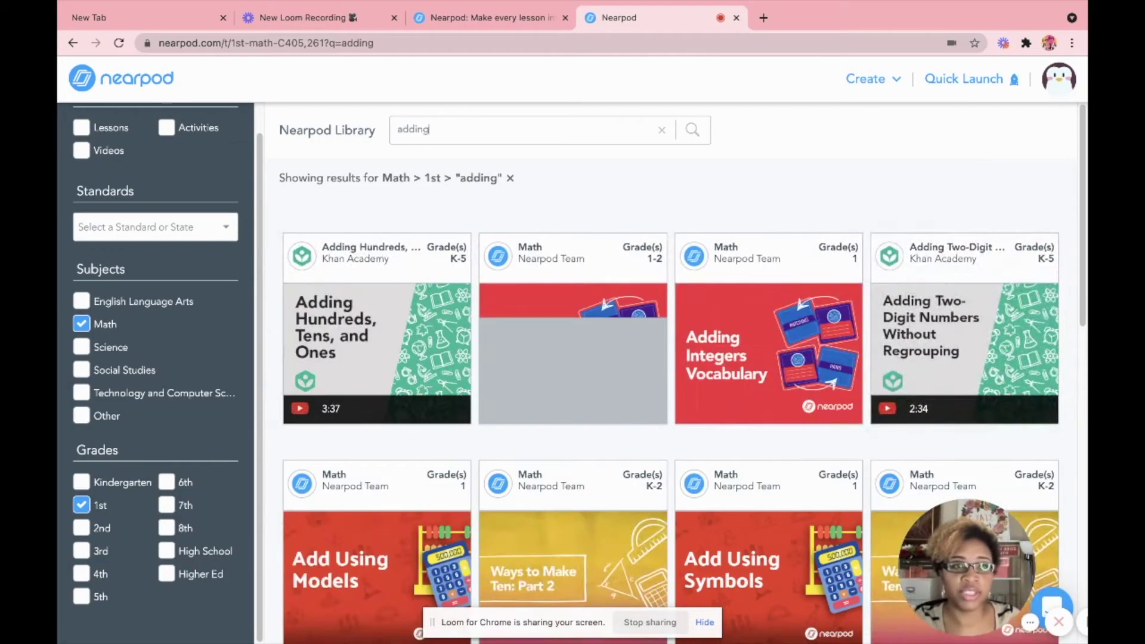
{"action": "mouse_move", "coordinate": [851, 234]}
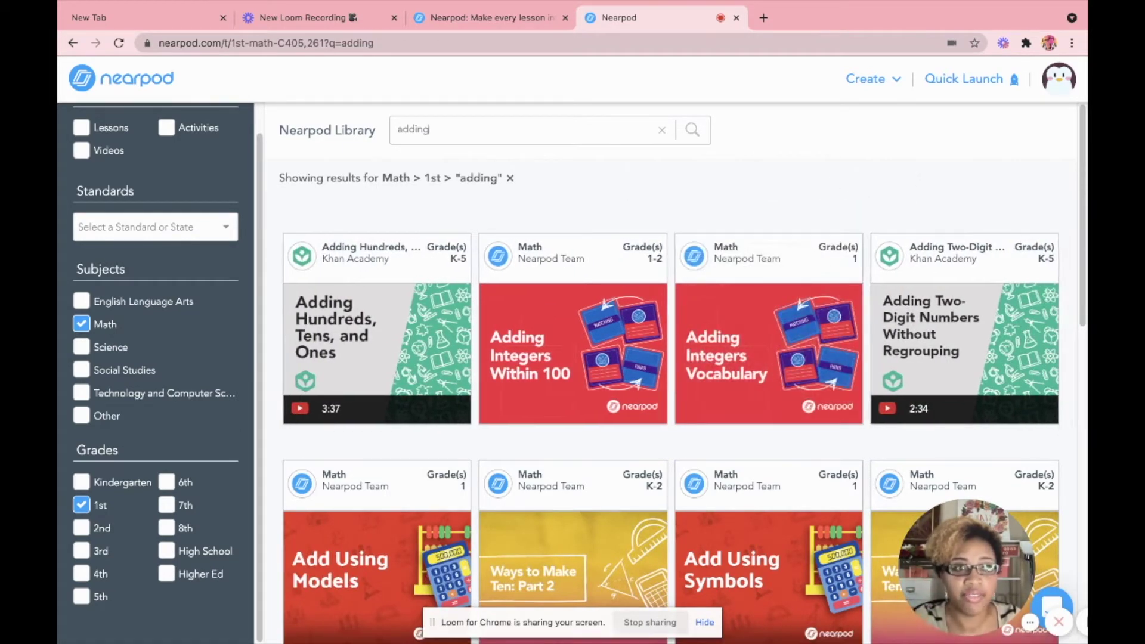
{"action": "left_click", "coordinate": [378, 276]}
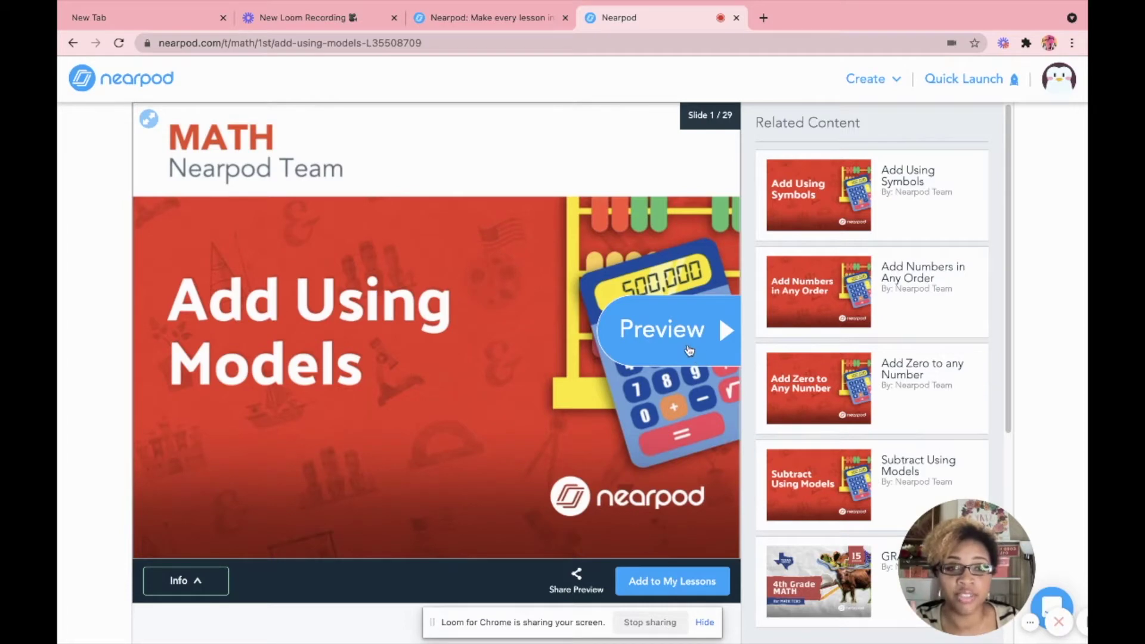
Step: Preview several Add Using Models slides, add the lesson to My Lessons and open the saved copy
{"action": "left_click", "coordinate": [690, 351]}
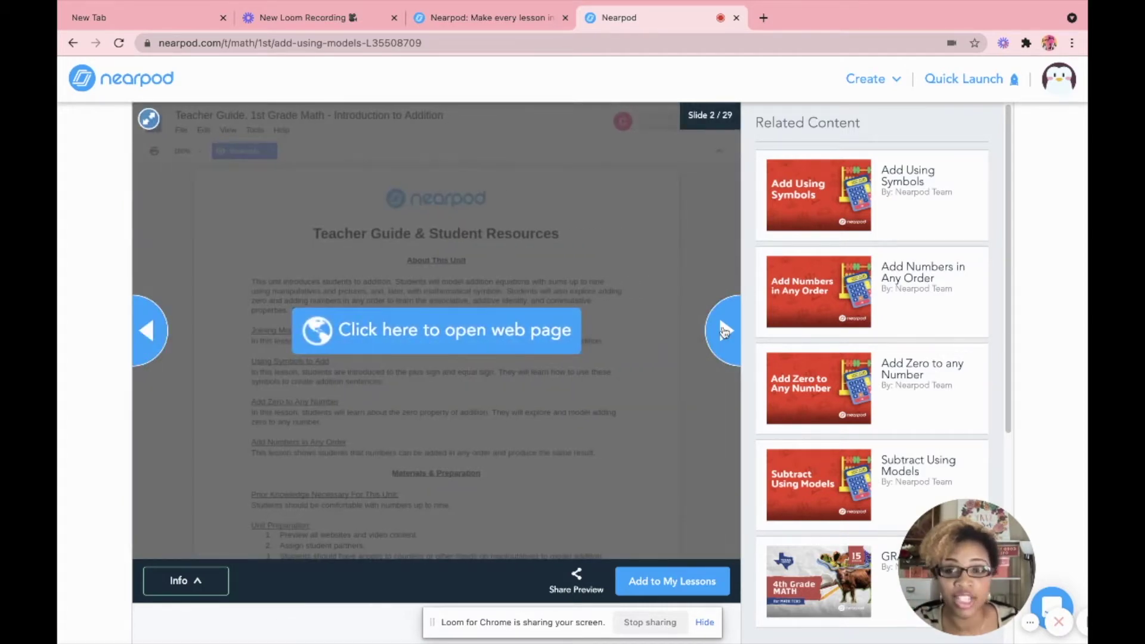
{"action": "left_click", "coordinate": [724, 331]}
{"action": "left_click", "coordinate": [725, 331]}
{"action": "left_click", "coordinate": [724, 331]}
{"action": "left_click", "coordinate": [724, 331]}
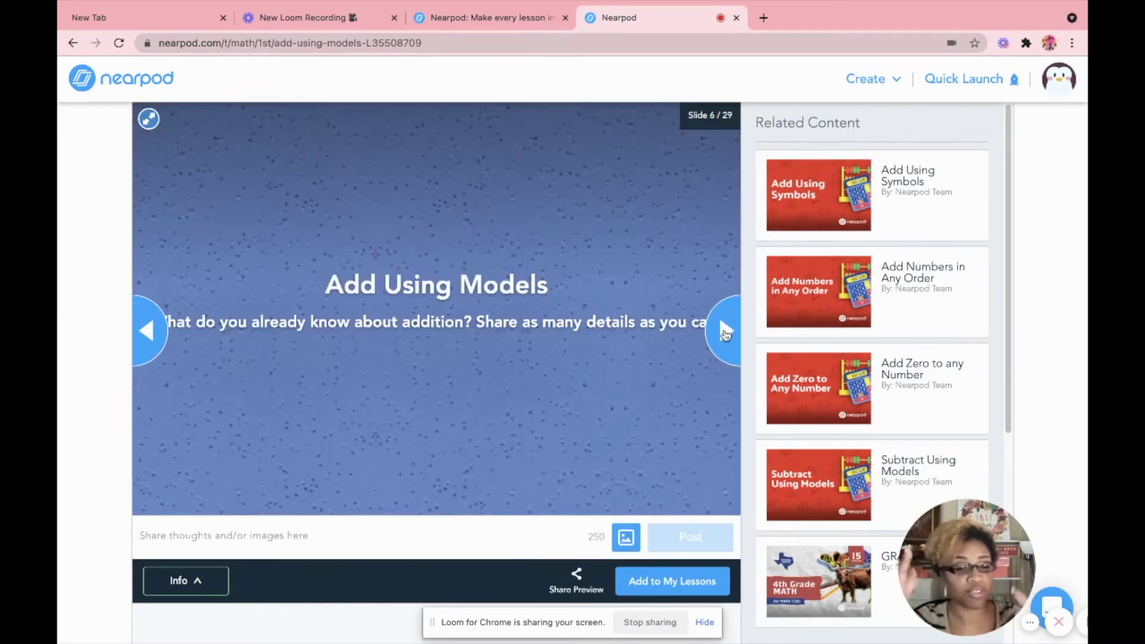
{"action": "left_click", "coordinate": [724, 332]}
{"action": "left_click", "coordinate": [724, 334]}
{"action": "left_click", "coordinate": [725, 340]}
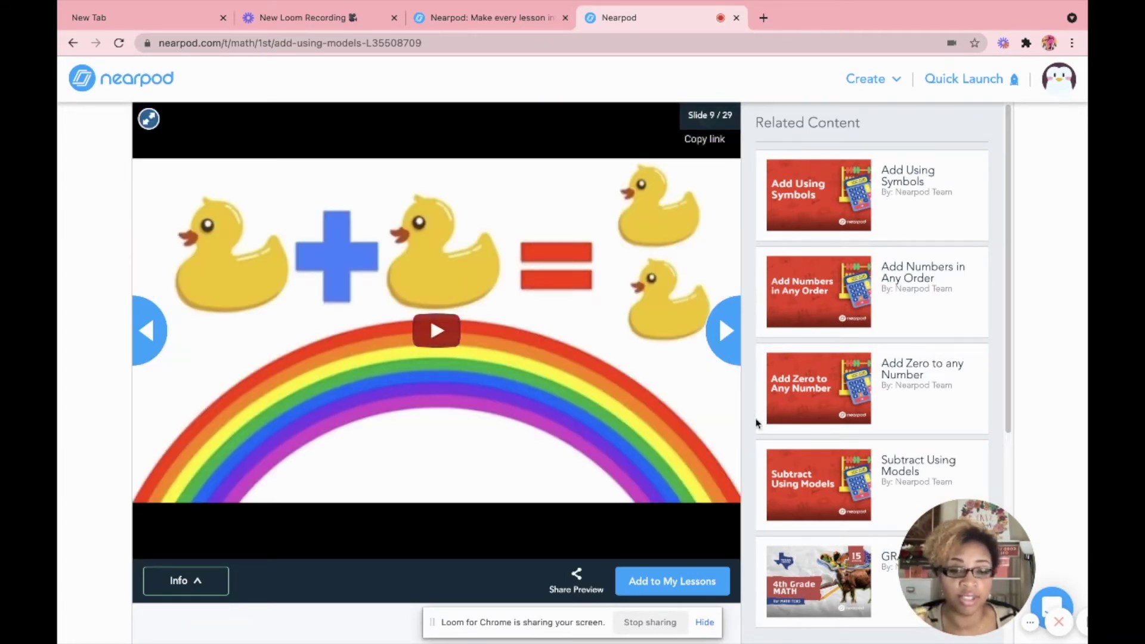
{"action": "left_click", "coordinate": [670, 587]}
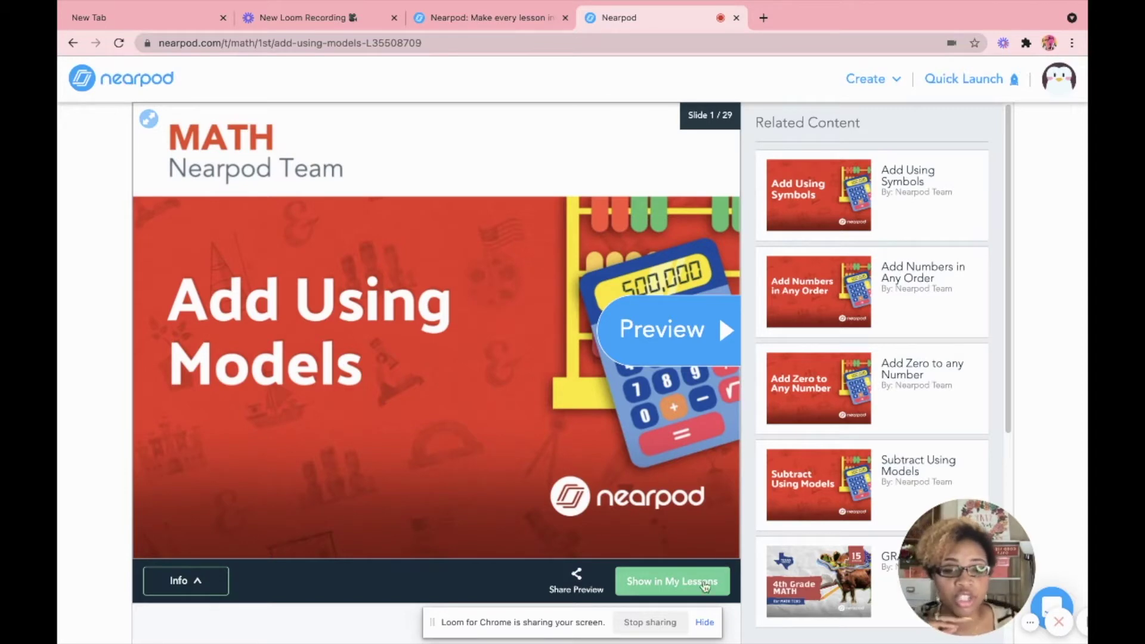
{"action": "left_click", "coordinate": [670, 590]}
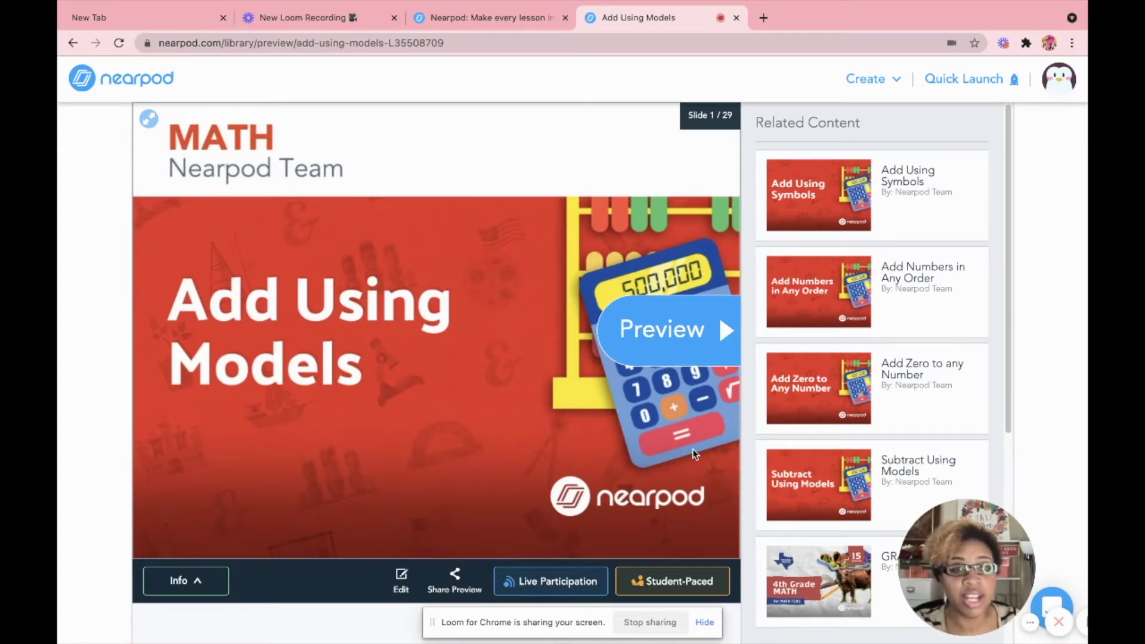
Step: Preview the saved lesson through the Lesson Objectives slide, then choose Edit
{"action": "left_click", "coordinate": [619, 319]}
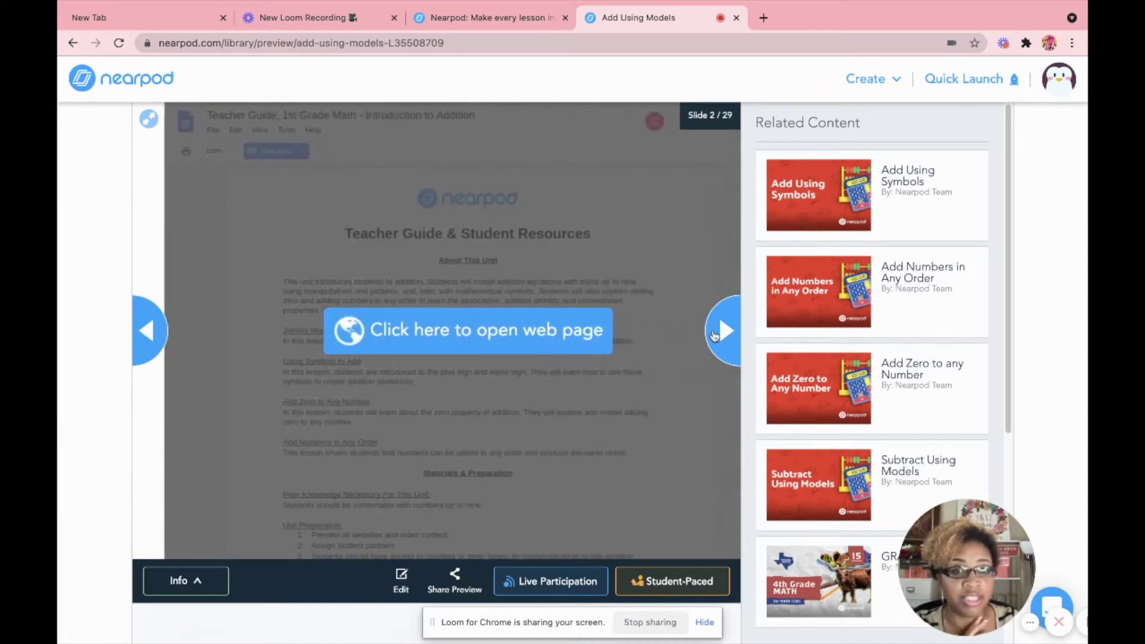
{"action": "left_click", "coordinate": [715, 335]}
{"action": "left_click", "coordinate": [715, 334]}
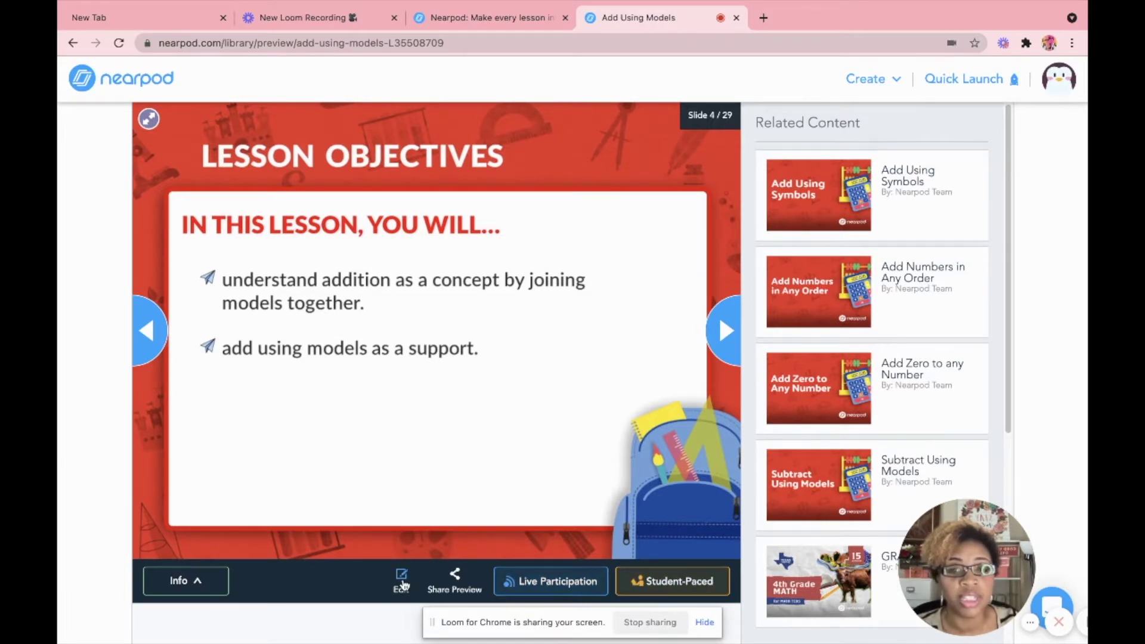
{"action": "left_click", "coordinate": [402, 581]}
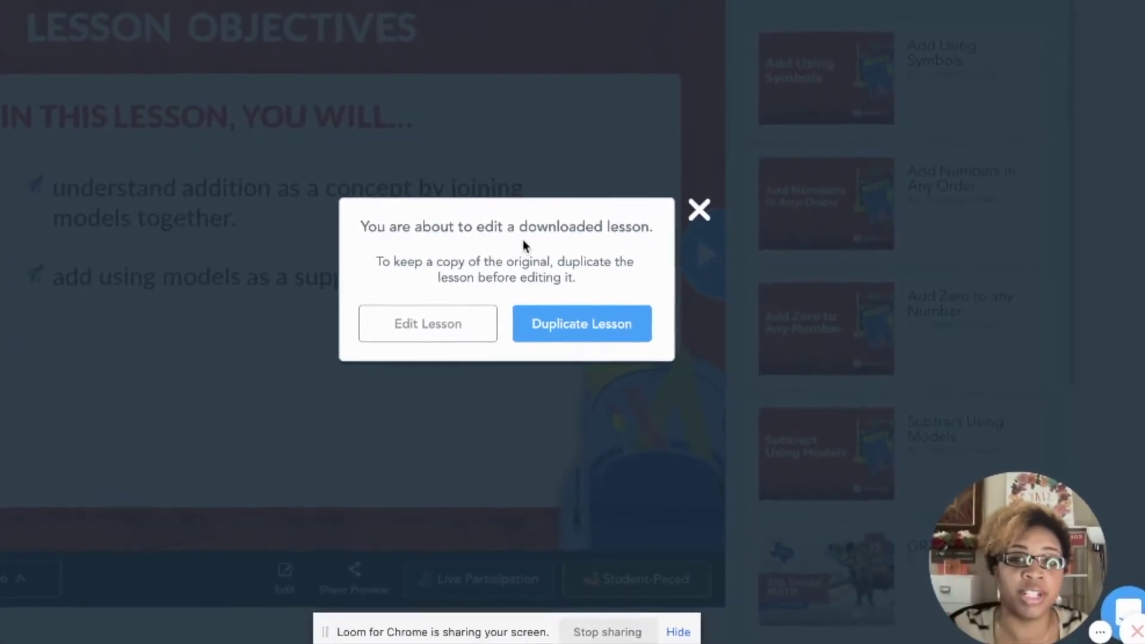
Step: Edit the lesson directly without duplicating and dismiss the editor's tour tips
{"action": "left_click", "coordinate": [399, 329]}
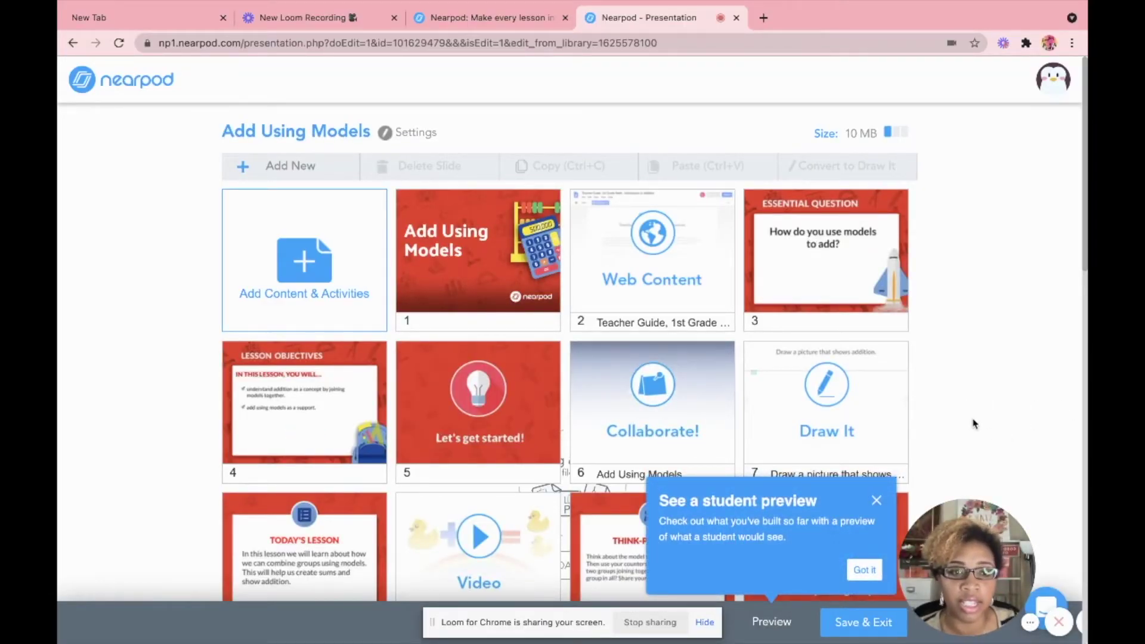
{"action": "scroll", "coordinate": [974, 424], "scroll_direction": "down", "scroll_amount": 3}
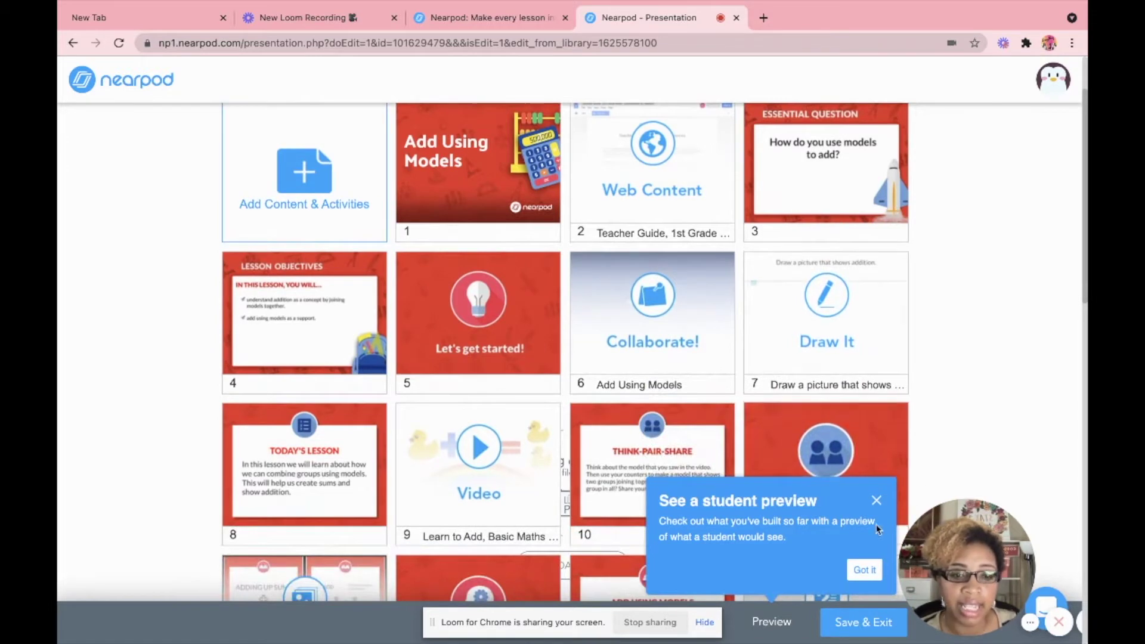
{"action": "left_click", "coordinate": [875, 501]}
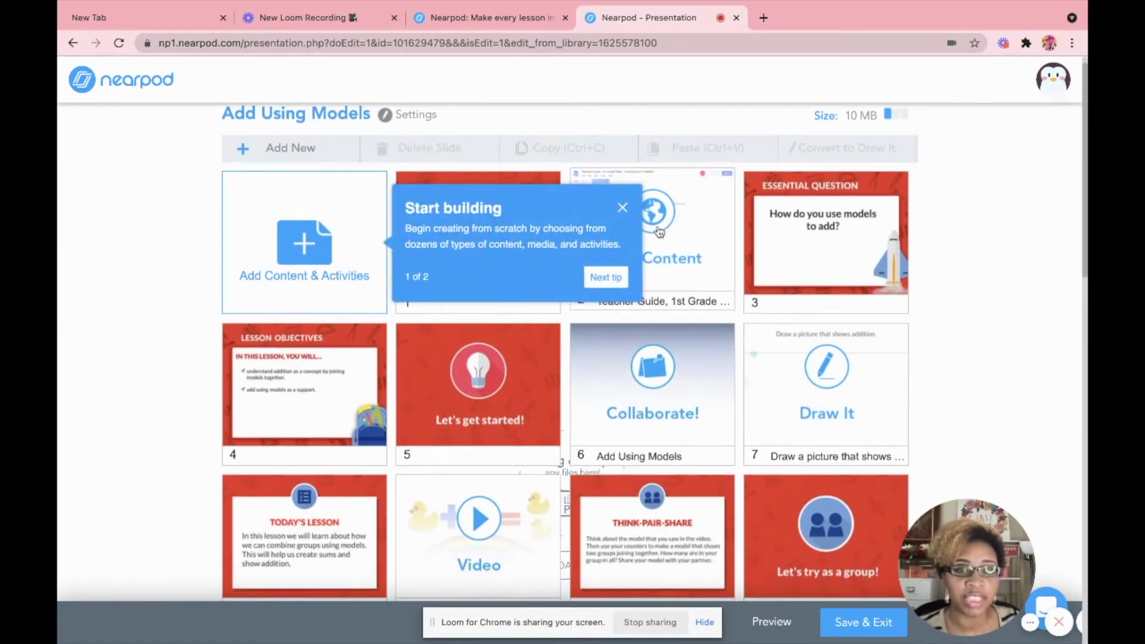
{"action": "left_click", "coordinate": [622, 207]}
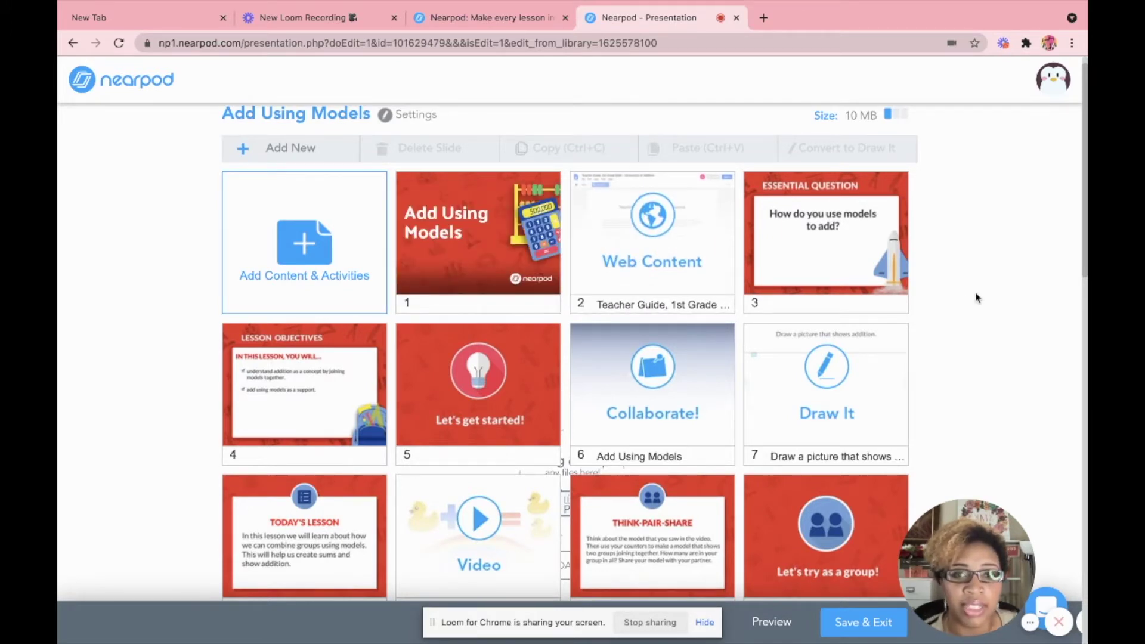
{"action": "scroll", "coordinate": [975, 297], "scroll_direction": "down", "scroll_amount": 1}
Step: Delete the Web Content teacher-guide slide
{"action": "left_click", "coordinate": [679, 198]}
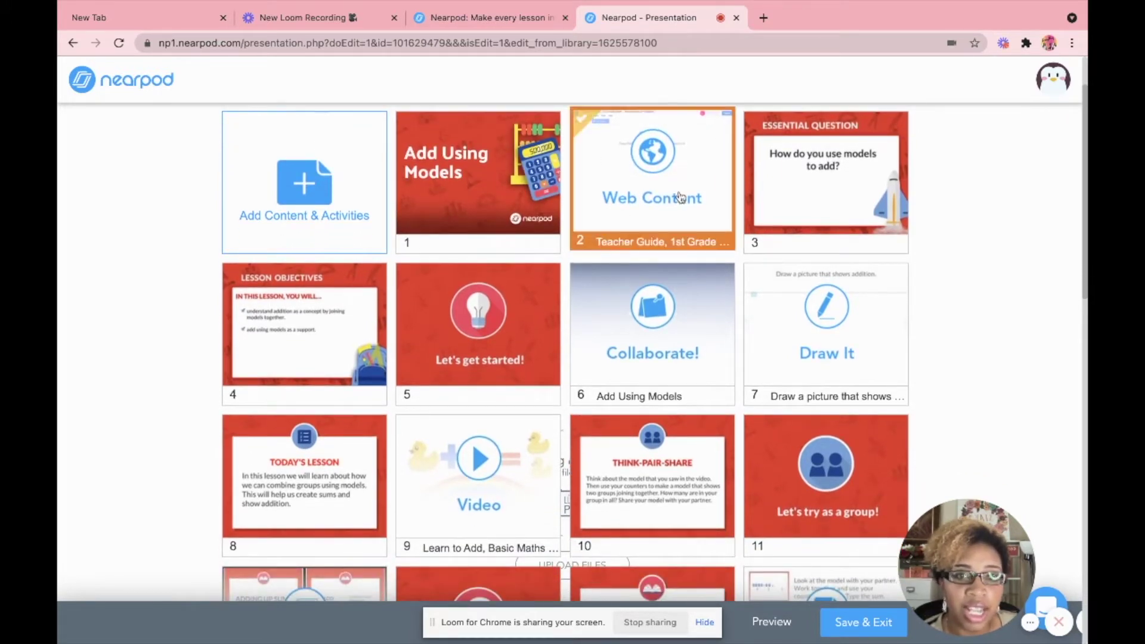
{"action": "scroll", "coordinate": [683, 215], "scroll_direction": "down", "scroll_amount": 2}
{"action": "scroll", "coordinate": [695, 242], "scroll_direction": "up", "scroll_amount": 3}
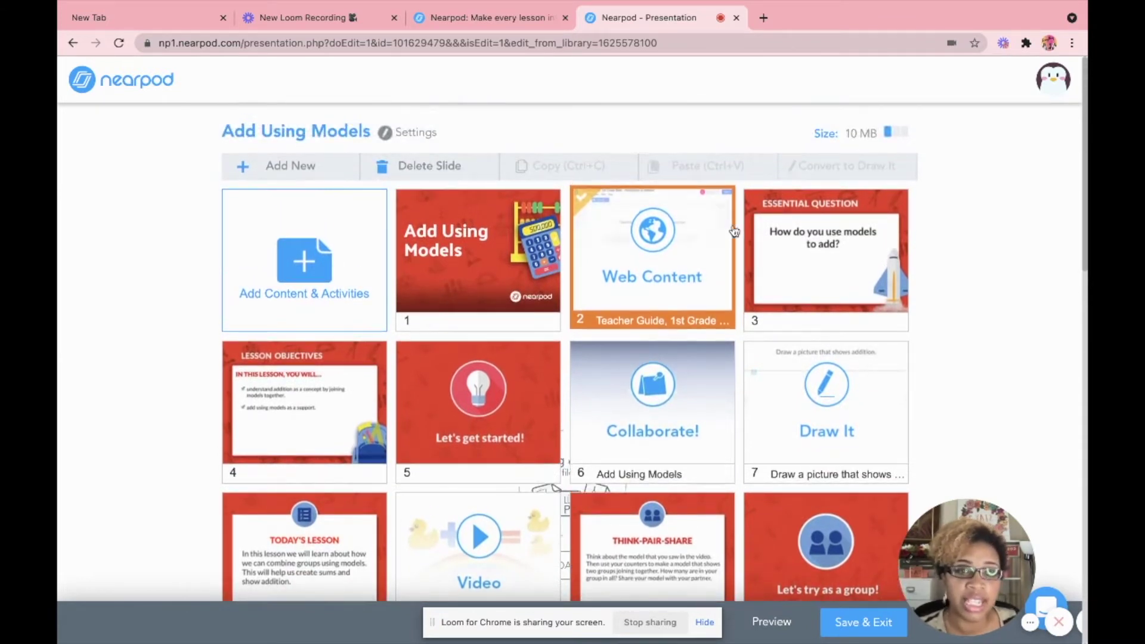
{"action": "left_click", "coordinate": [421, 170]}
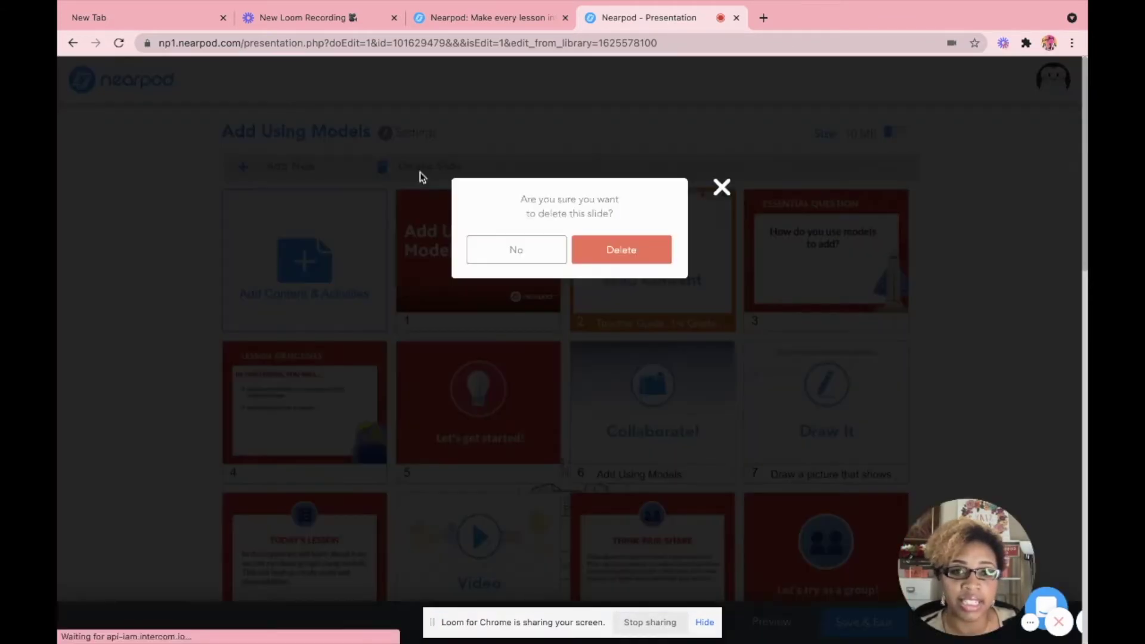
{"action": "left_click", "coordinate": [621, 254]}
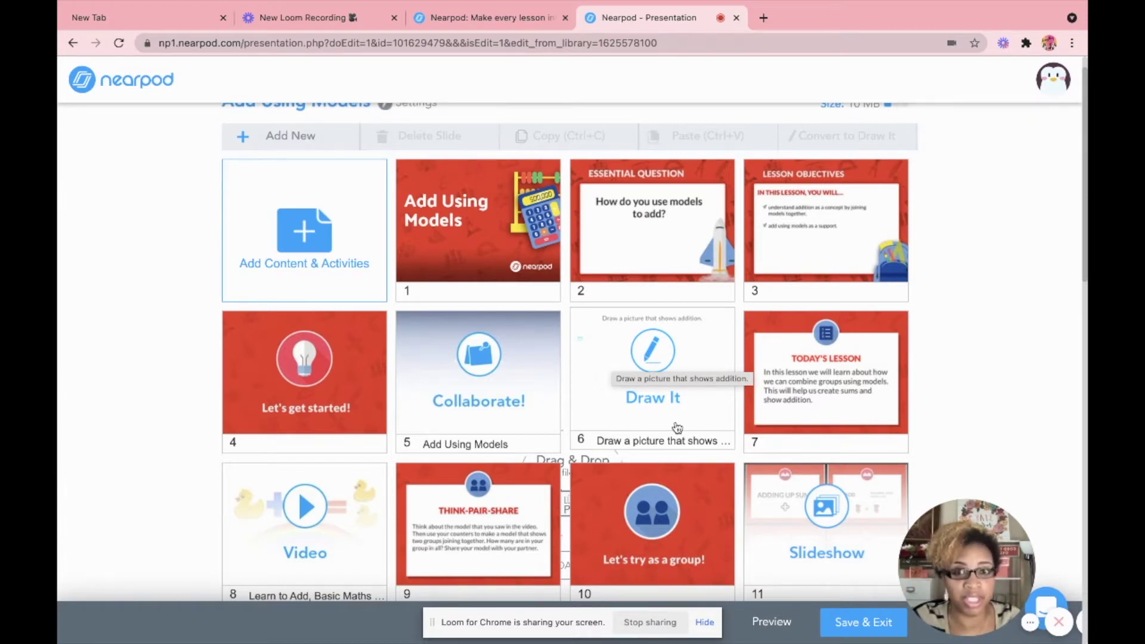
Step: Delete the Draw It slide from the lesson
{"action": "left_click", "coordinate": [677, 427]}
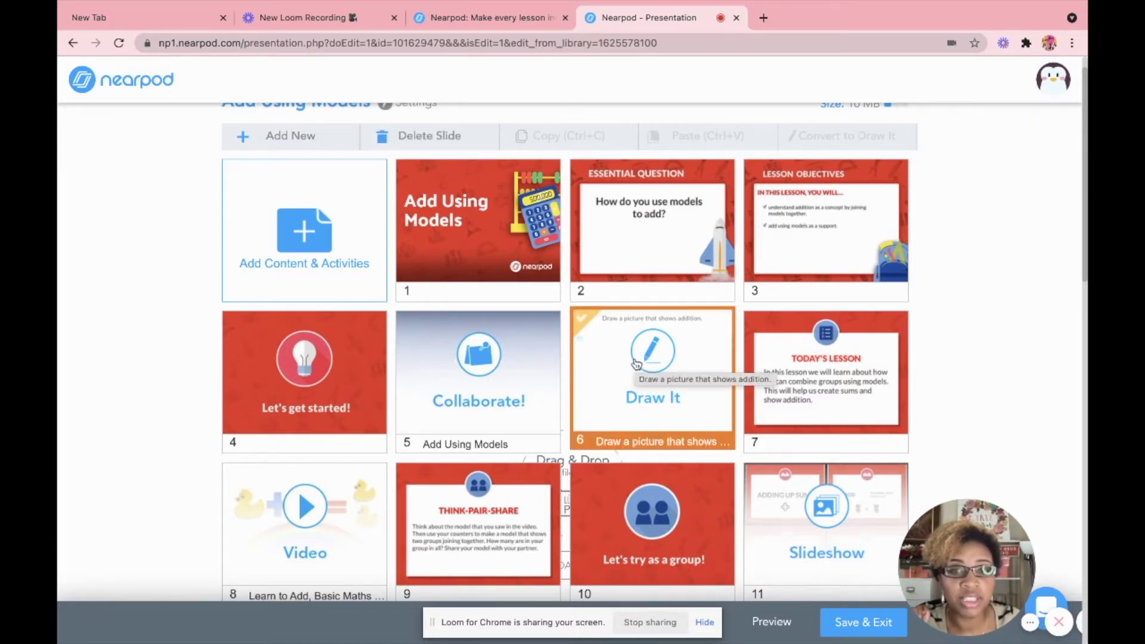
{"action": "left_click", "coordinate": [441, 138]}
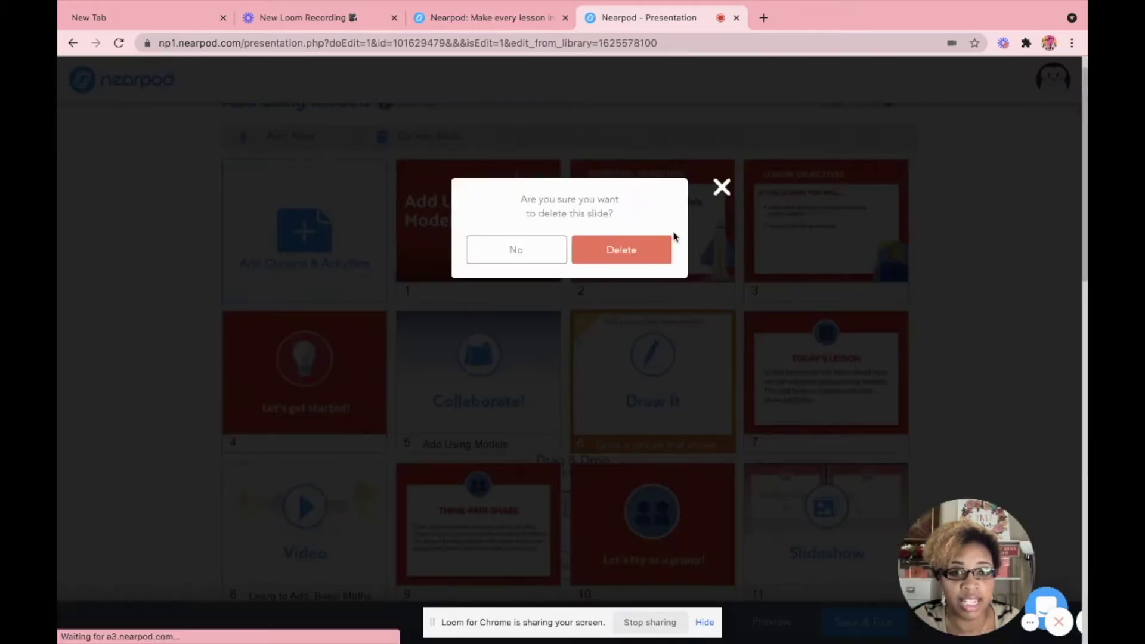
{"action": "left_click", "coordinate": [650, 248]}
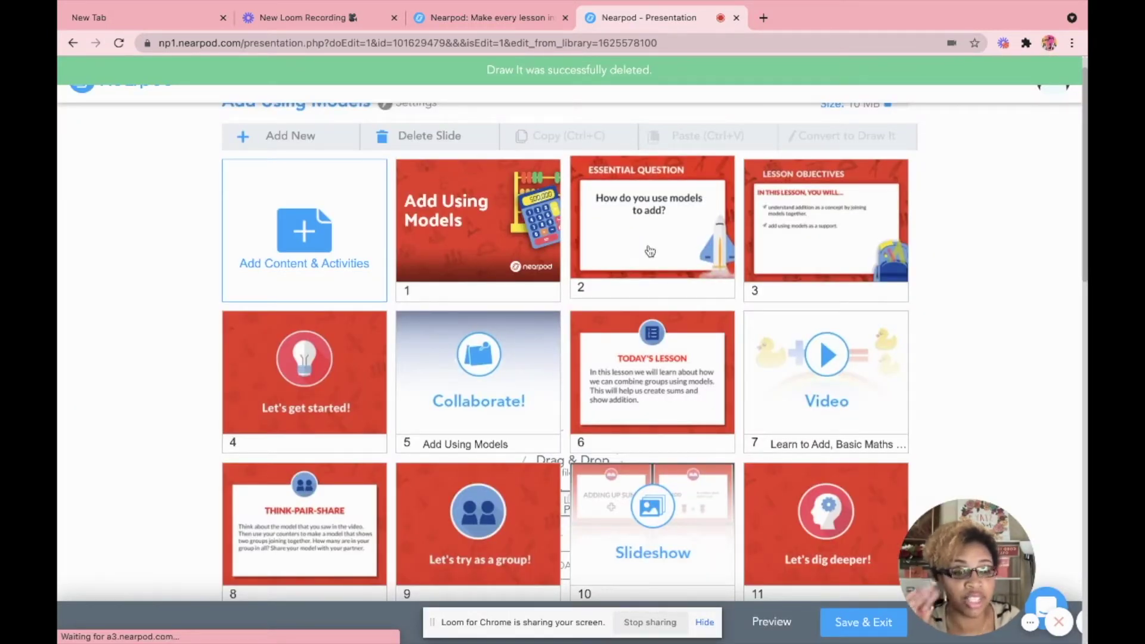
{"action": "left_click", "coordinate": [314, 237]}
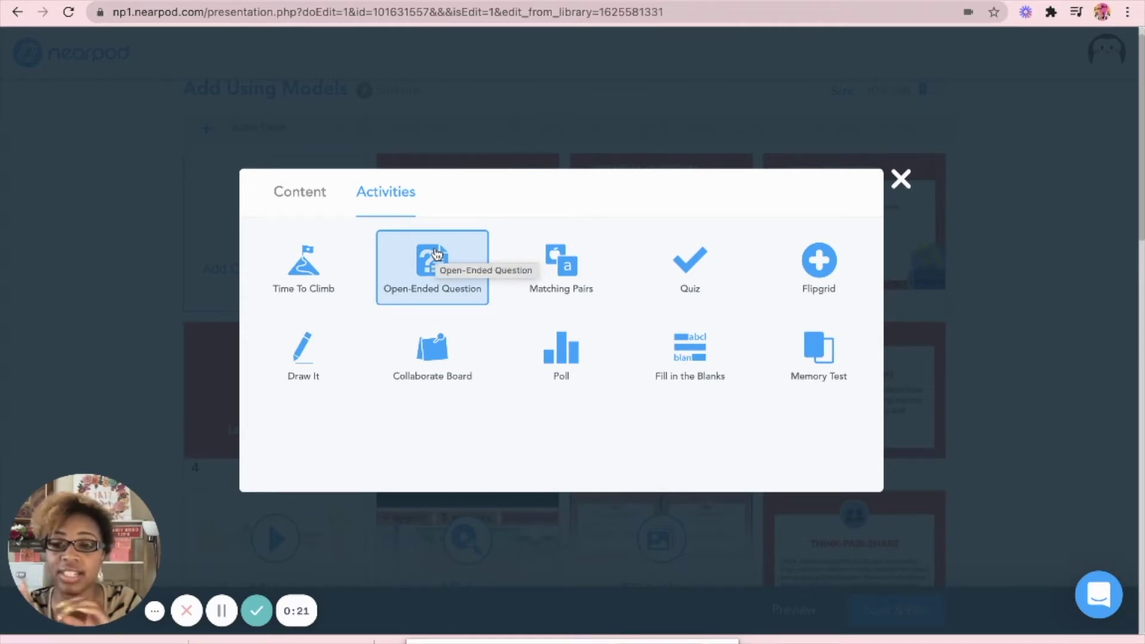
Step: Add a Matching Pairs activity and search its library for 'adding'
{"action": "left_click", "coordinate": [563, 265]}
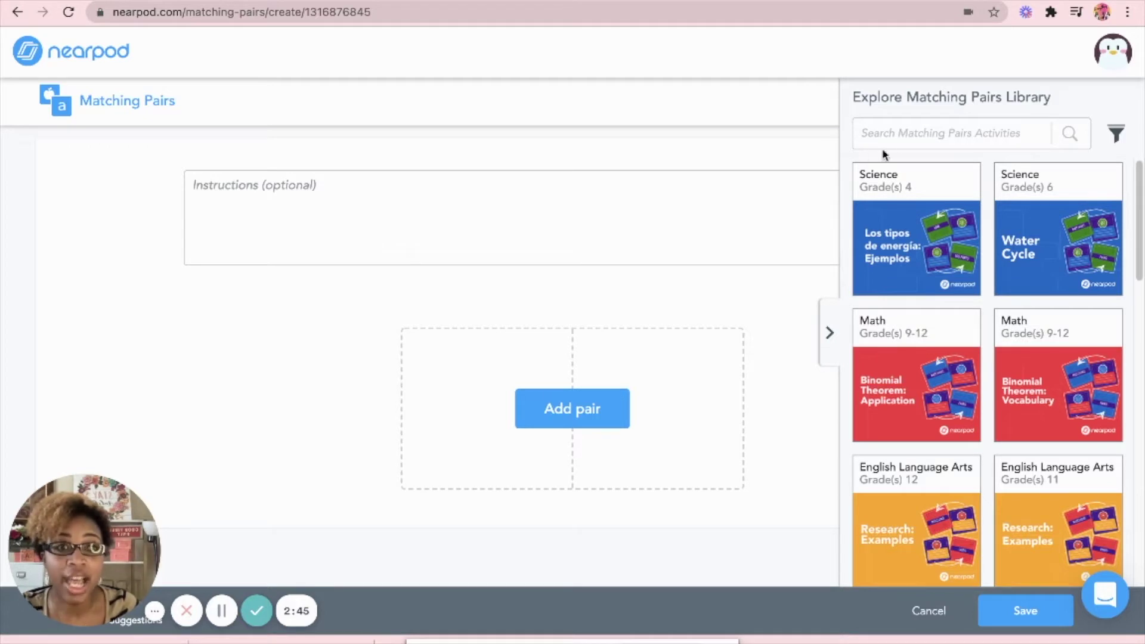
{"action": "left_click", "coordinate": [907, 133]}
{"action": "type", "text": "adding"}
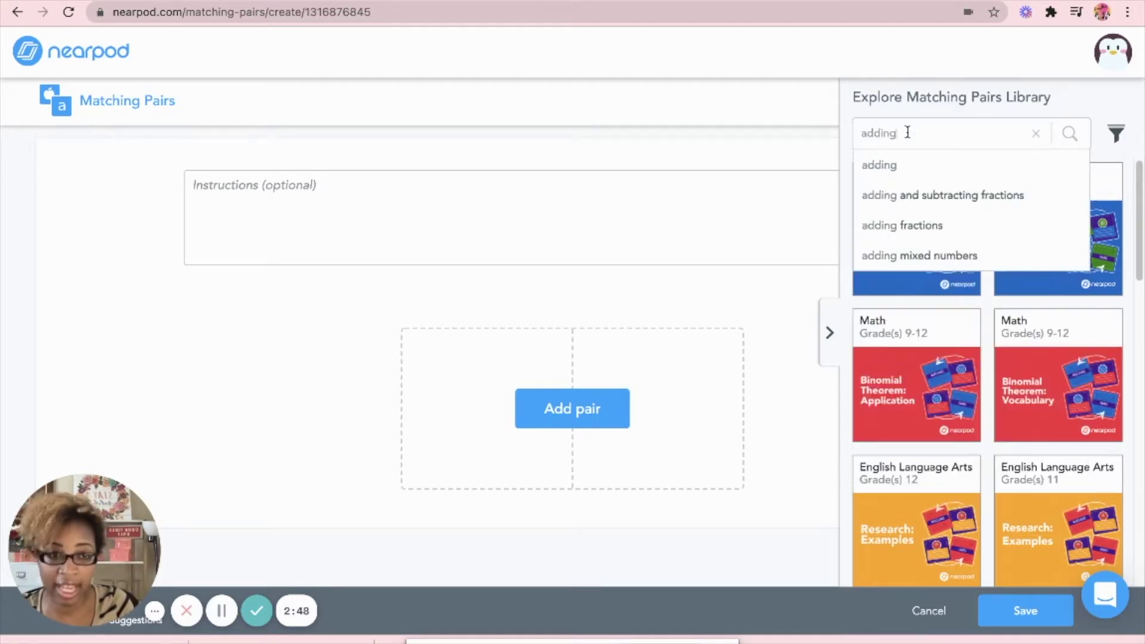
{"action": "key", "text": "Return"}
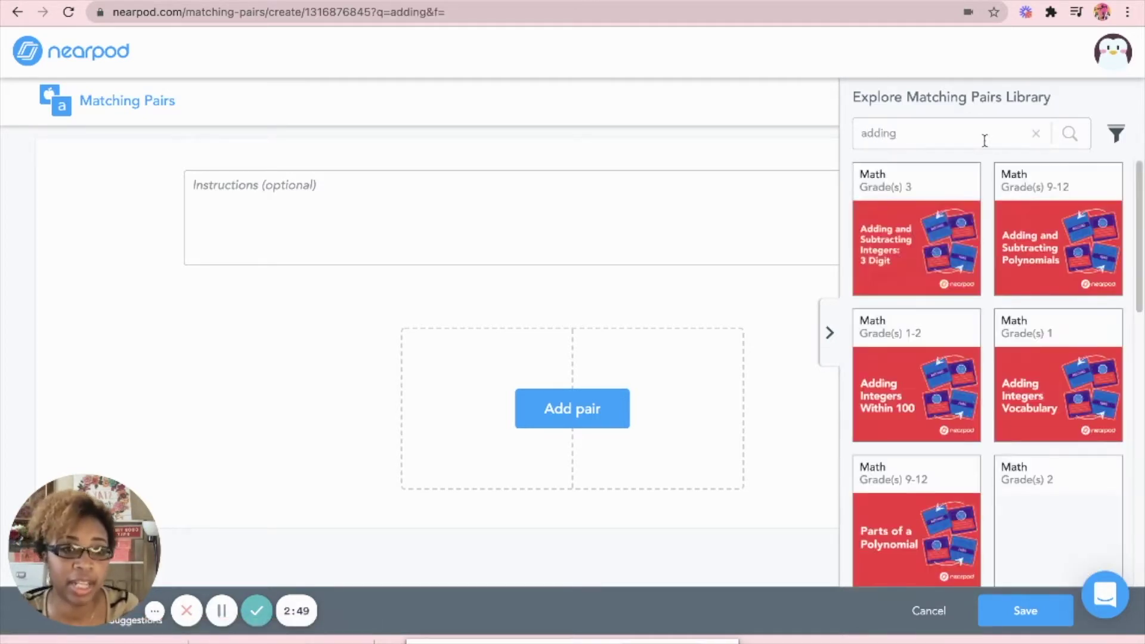
Step: Filter results to Math and 1st grade, then load the Addition: Ones & Tens set
{"action": "scroll", "coordinate": [1013, 345], "scroll_direction": "down", "scroll_amount": 1}
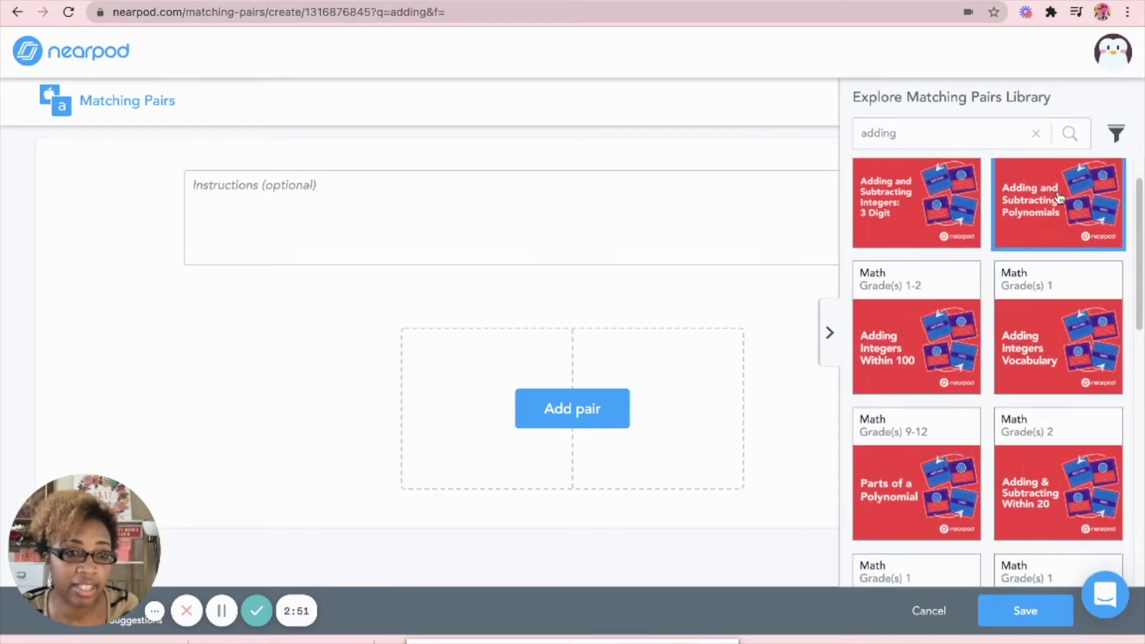
{"action": "left_click", "coordinate": [1114, 135]}
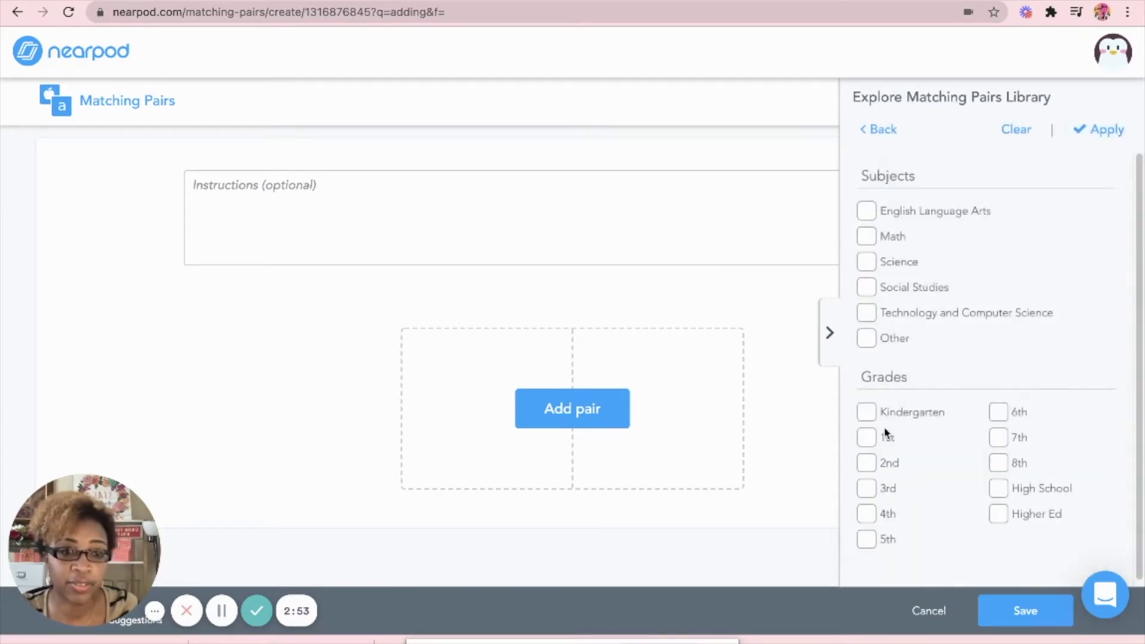
{"action": "left_click", "coordinate": [868, 437]}
{"action": "left_click", "coordinate": [866, 235]}
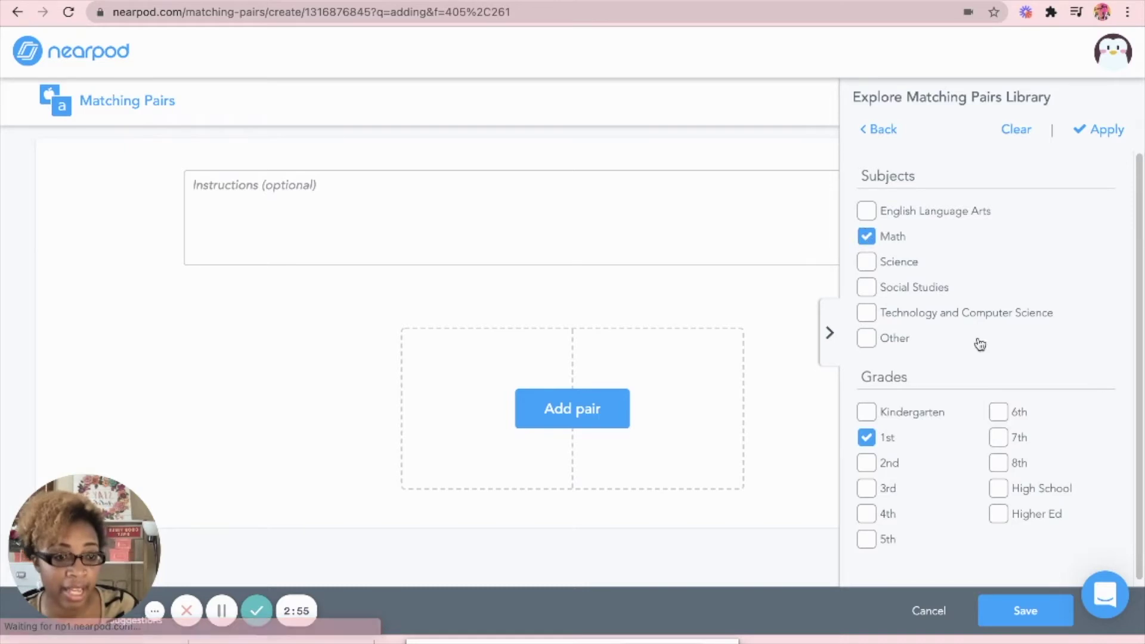
{"action": "scroll", "coordinate": [1014, 506], "scroll_direction": "down", "scroll_amount": 1}
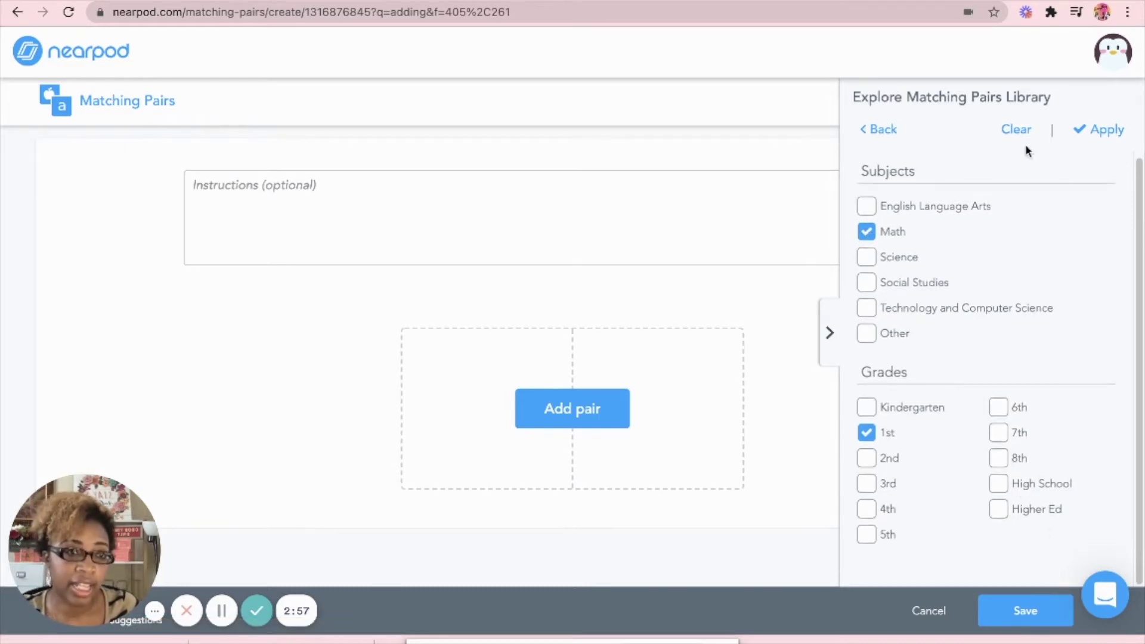
{"action": "left_click", "coordinate": [1095, 128]}
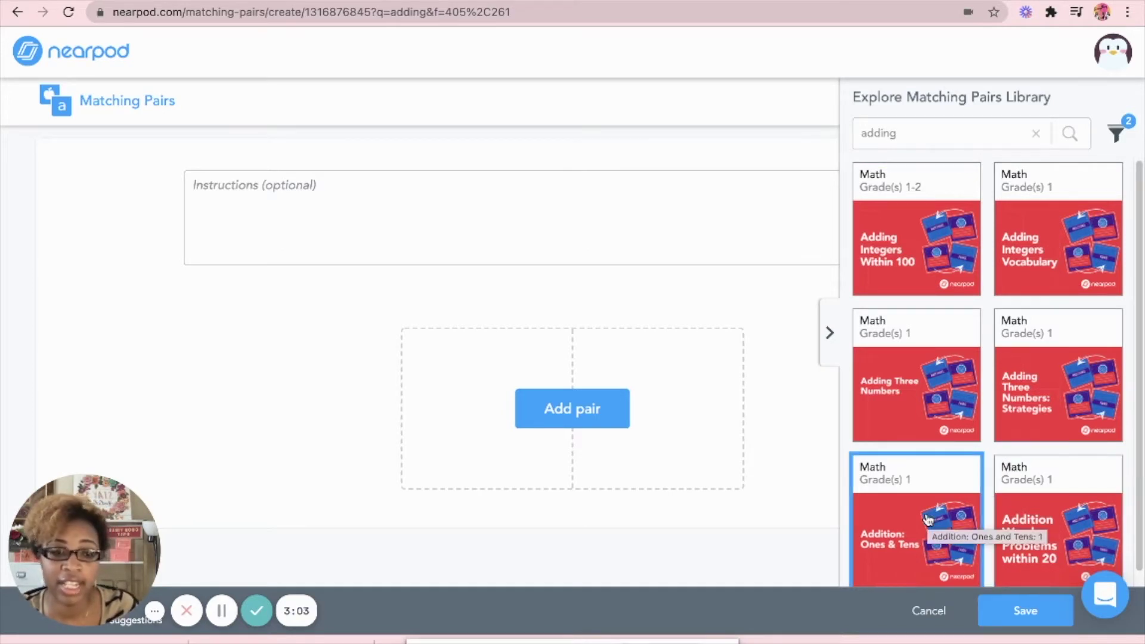
{"action": "left_click", "coordinate": [922, 541]}
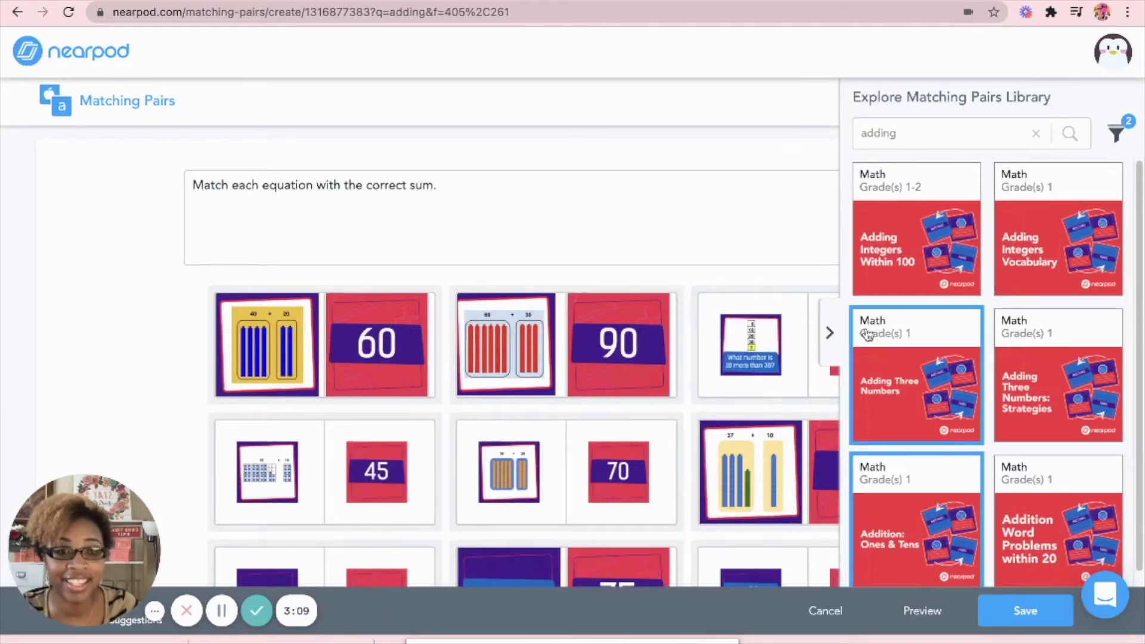
Step: Add a tenth pair matching 3 + 4 = with 7, then save the Matching Pairs activity
{"action": "left_click", "coordinate": [830, 332]}
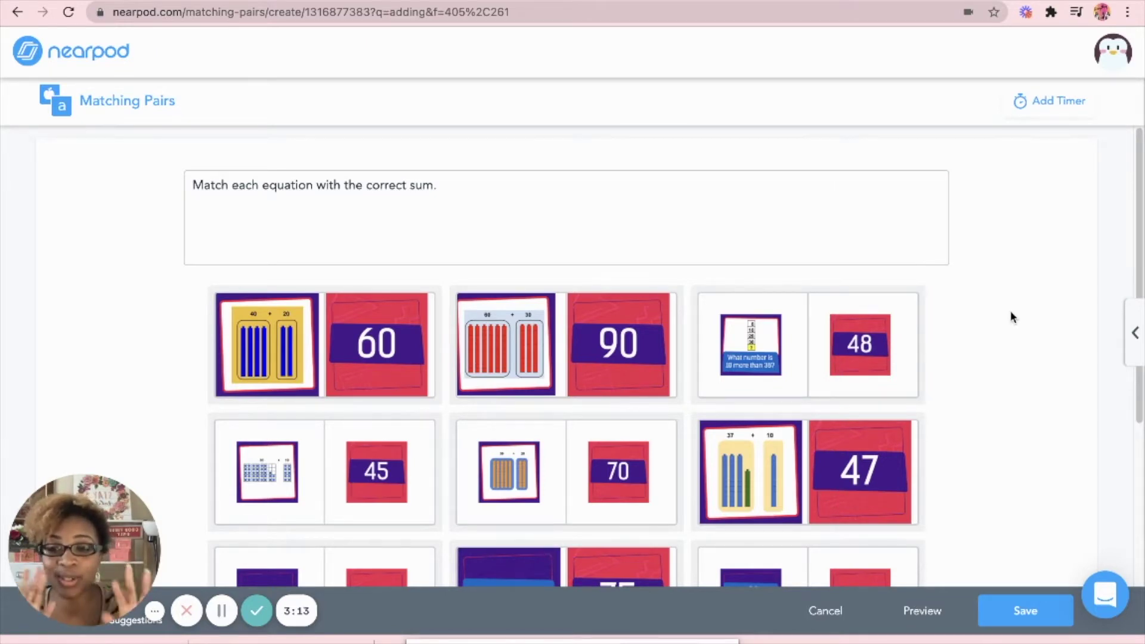
{"action": "scroll", "coordinate": [1027, 318], "scroll_direction": "down", "scroll_amount": 4}
{"action": "scroll", "coordinate": [1027, 318], "scroll_direction": "up", "scroll_amount": 4}
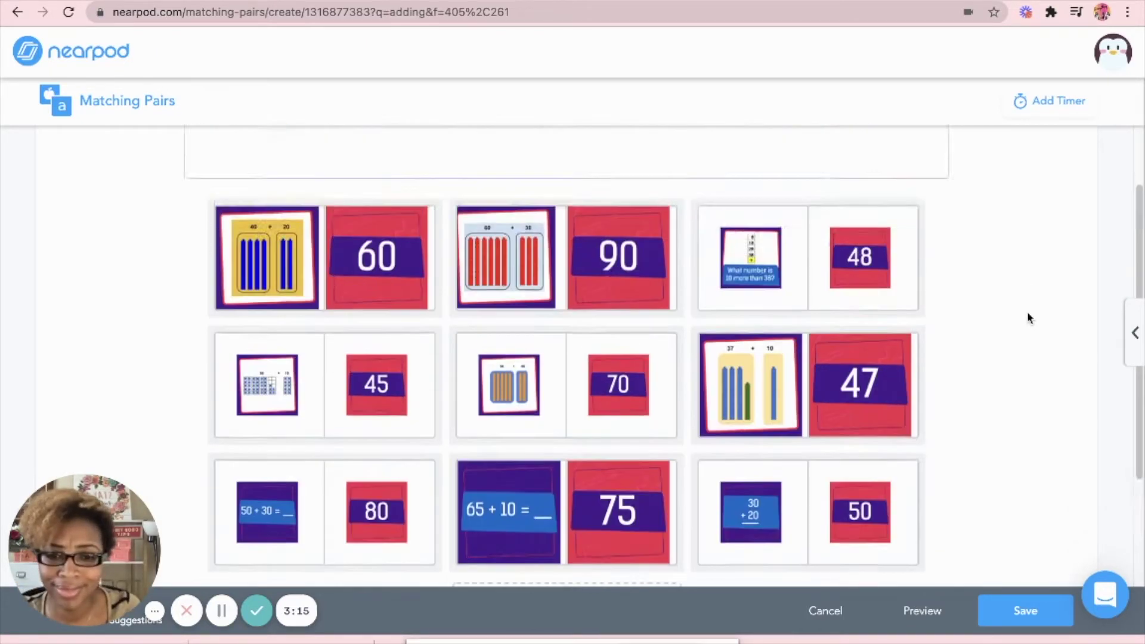
{"action": "scroll", "coordinate": [1027, 318], "scroll_direction": "down", "scroll_amount": 4}
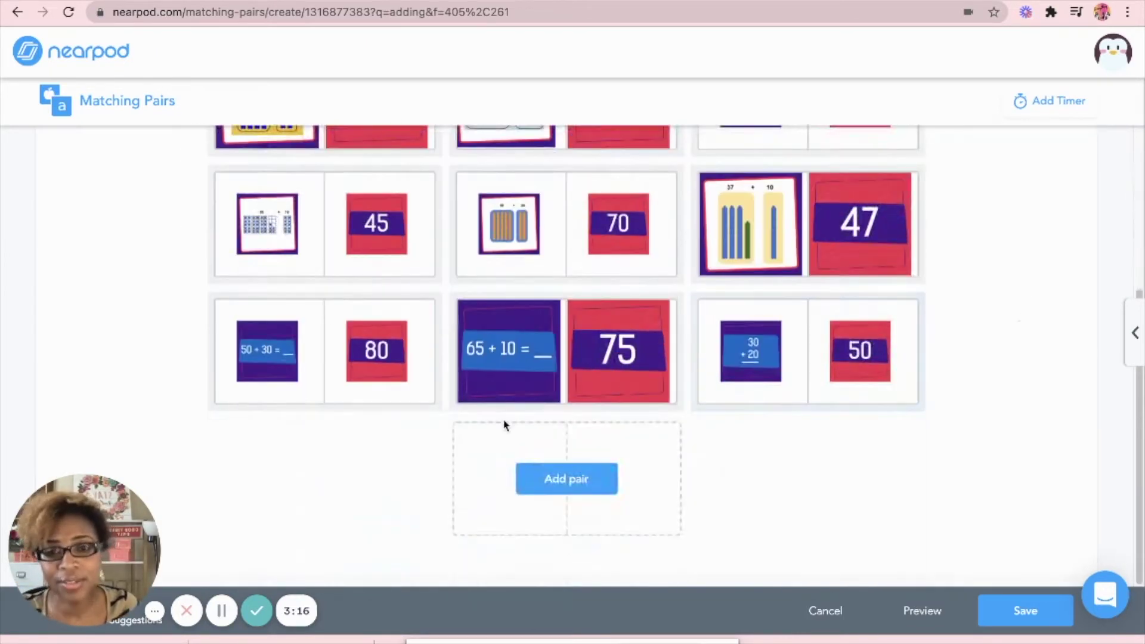
{"action": "left_click", "coordinate": [552, 477]}
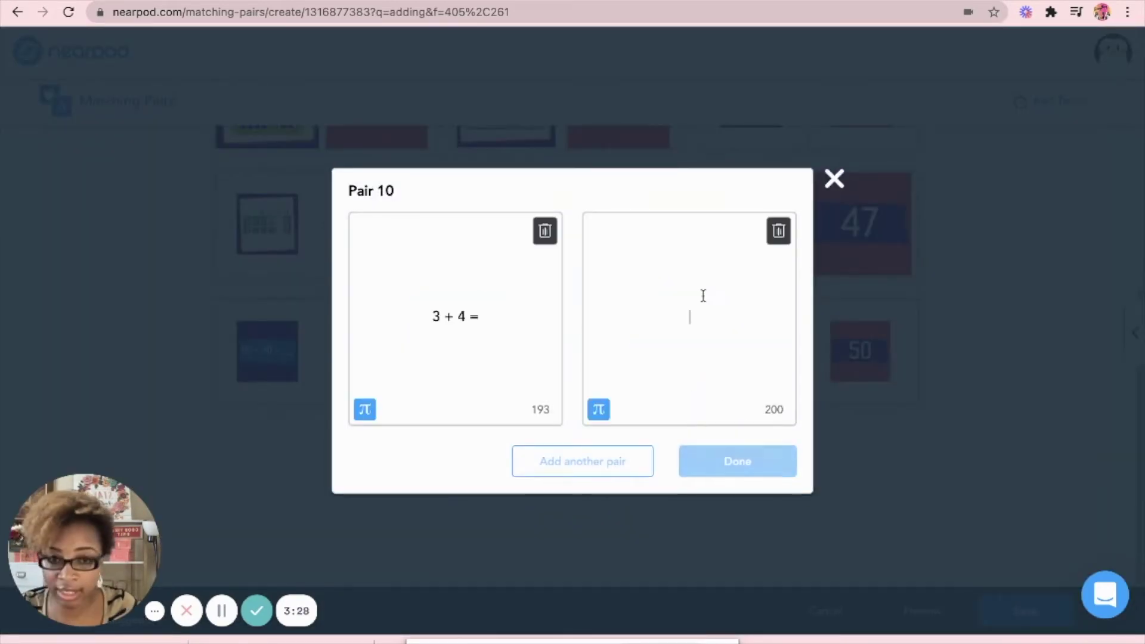
{"action": "type", "text": "7"}
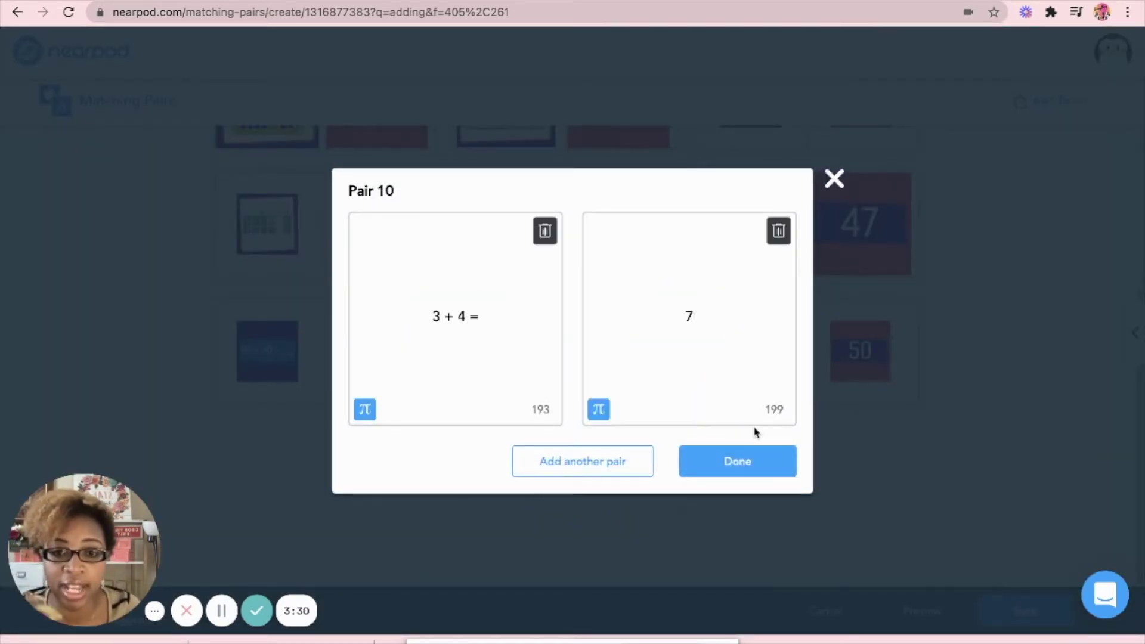
{"action": "left_click", "coordinate": [753, 474]}
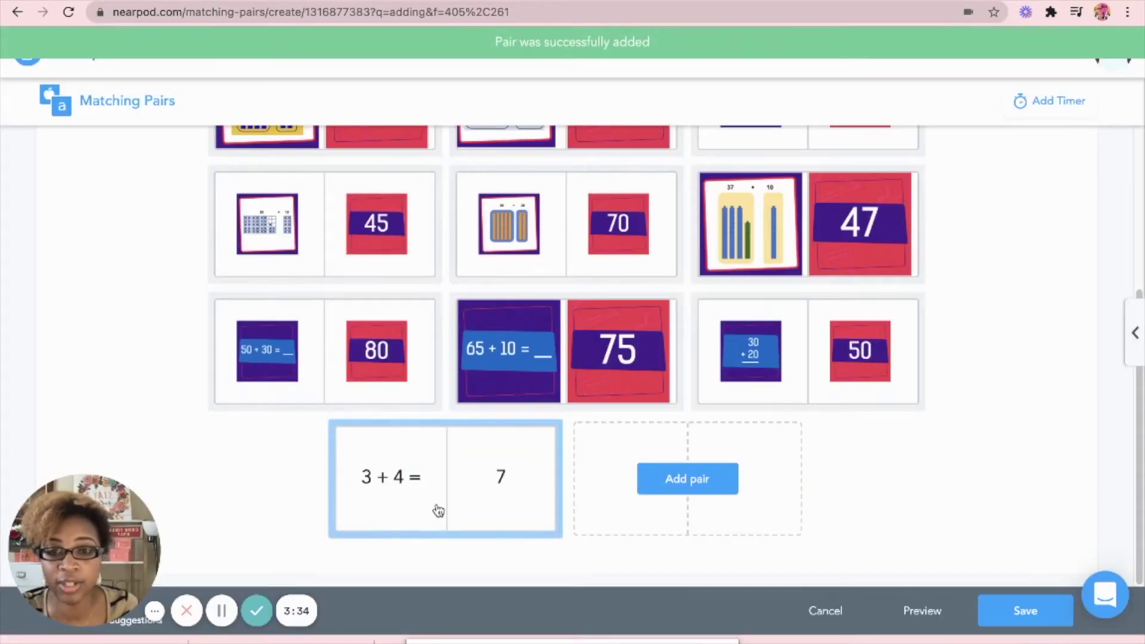
{"action": "scroll", "coordinate": [437, 493], "scroll_direction": "up", "scroll_amount": 5}
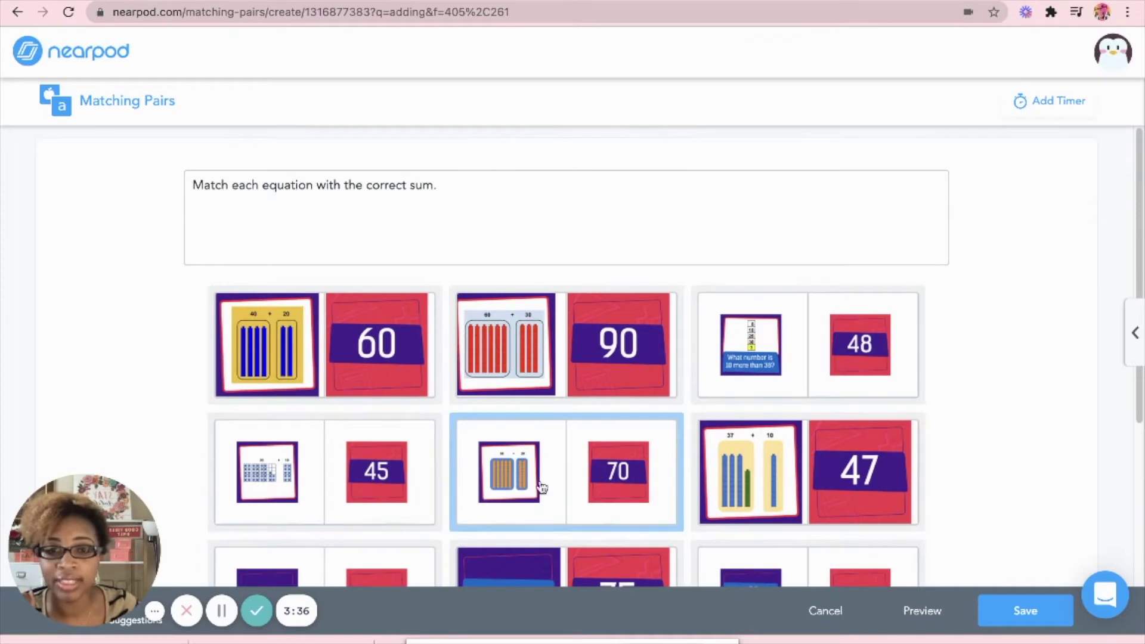
{"action": "left_click", "coordinate": [1026, 618]}
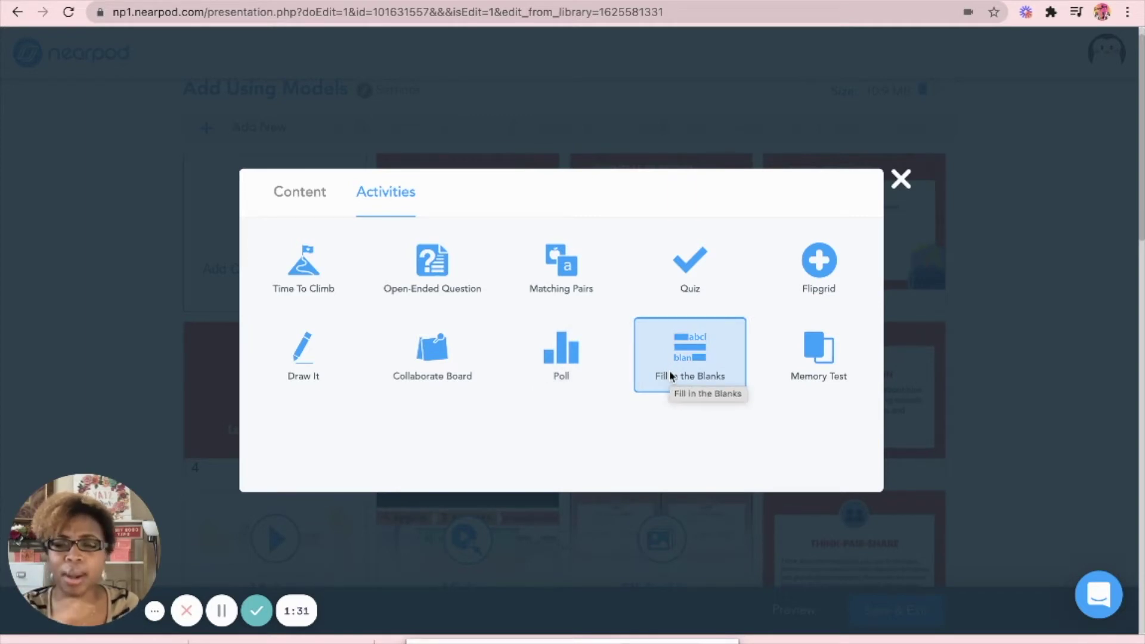
Step: Add an orange script Fill in the Blanks, 'The dog with up the stairs.', blanking 'dog' and 'stairs.'
{"action": "left_click", "coordinate": [671, 376]}
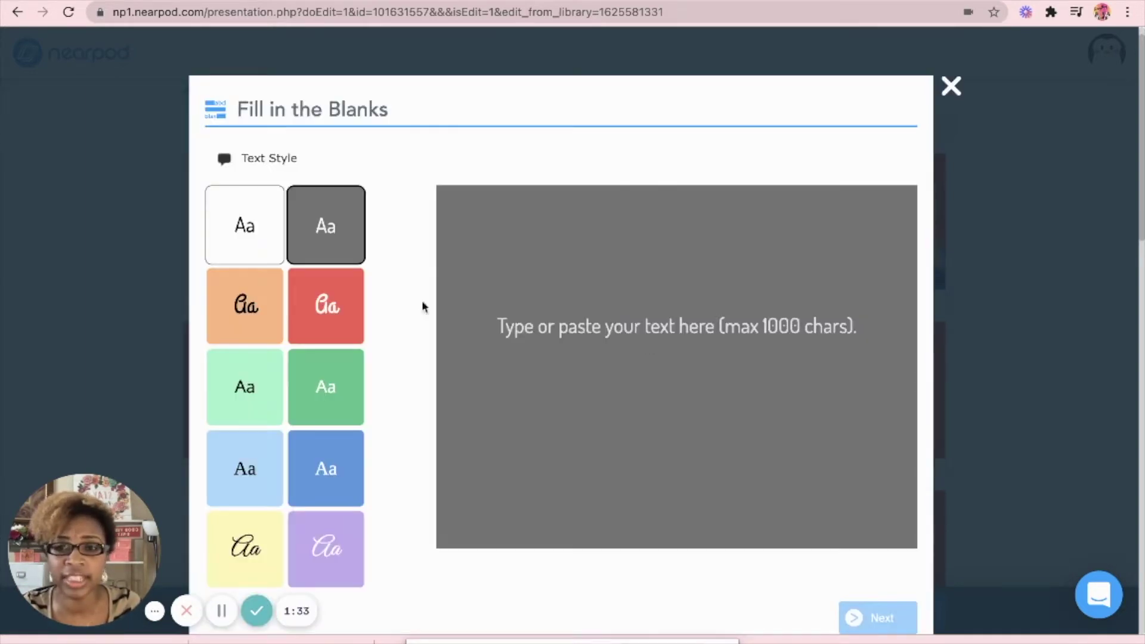
{"action": "left_click", "coordinate": [263, 310]}
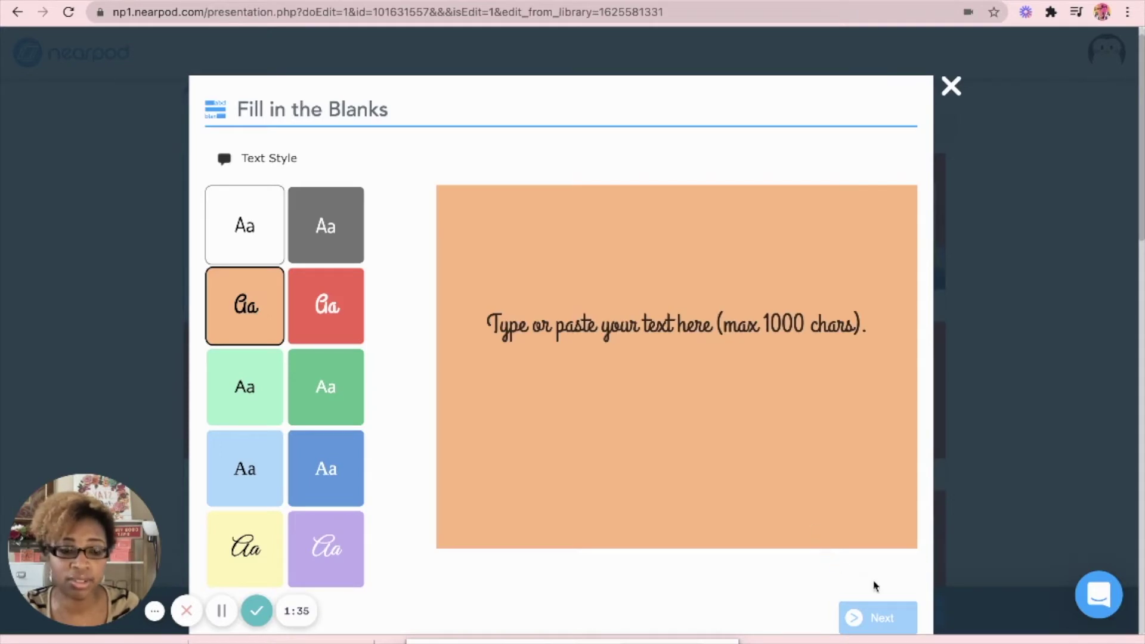
{"action": "scroll", "coordinate": [699, 506], "scroll_direction": "down", "scroll_amount": 1}
{"action": "left_click", "coordinate": [601, 299]}
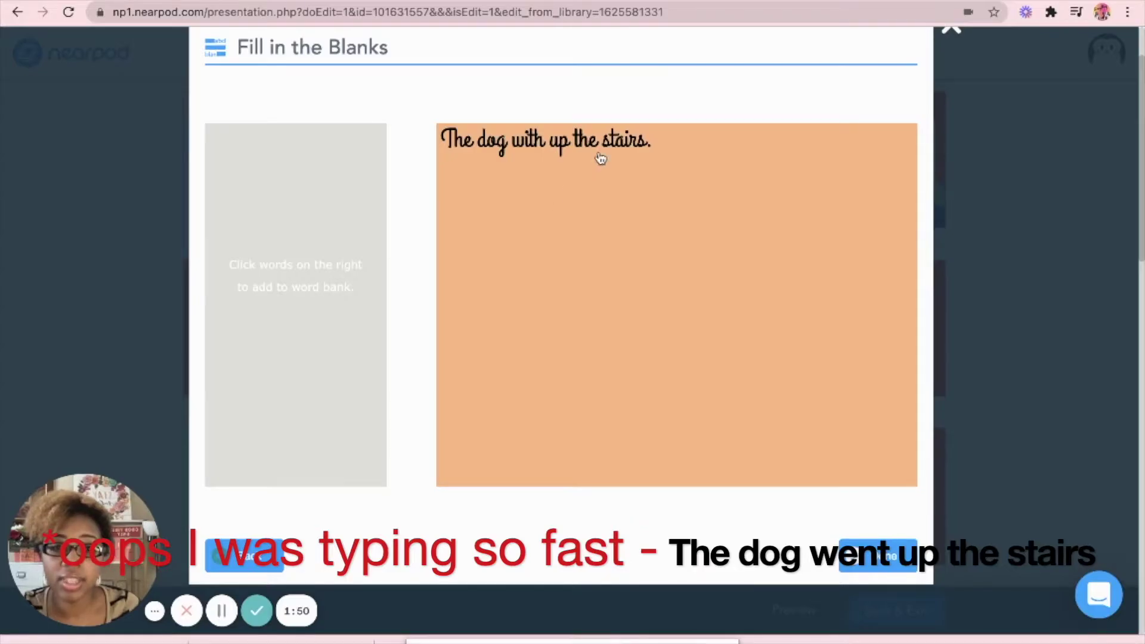
{"action": "double_click", "coordinate": [427, 57]}
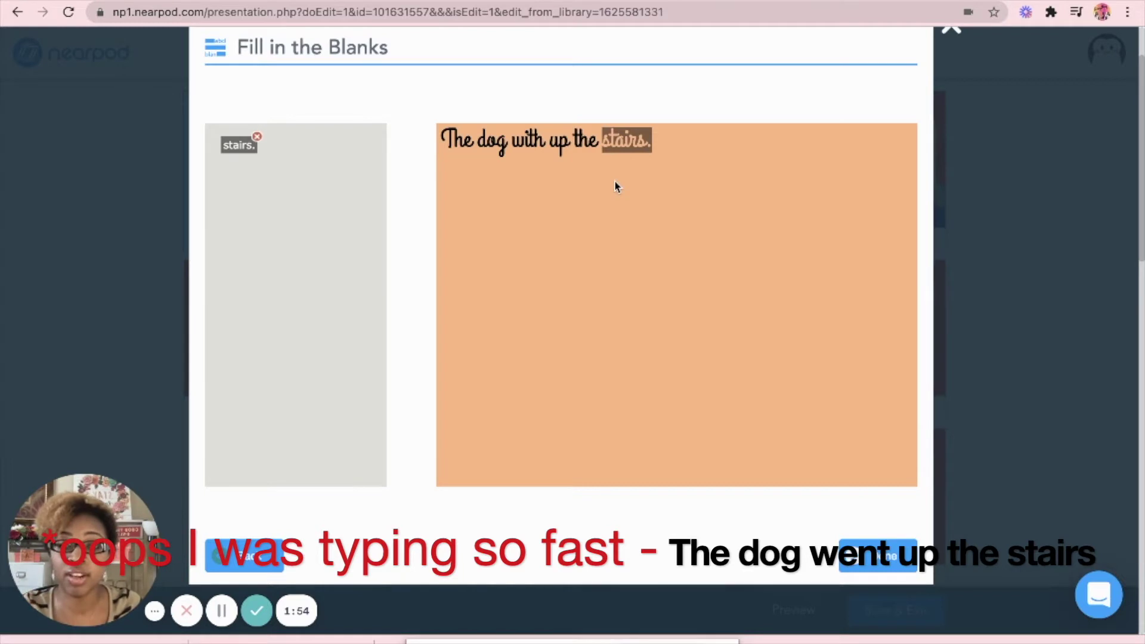
{"action": "double_click", "coordinate": [502, 142]}
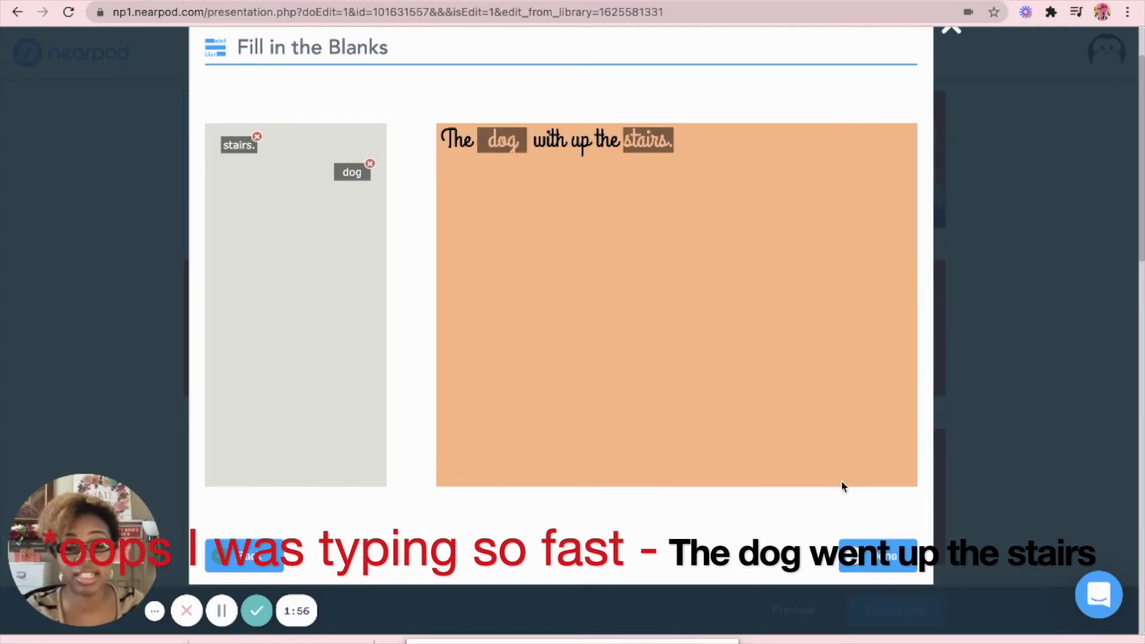
{"action": "left_click", "coordinate": [886, 556]}
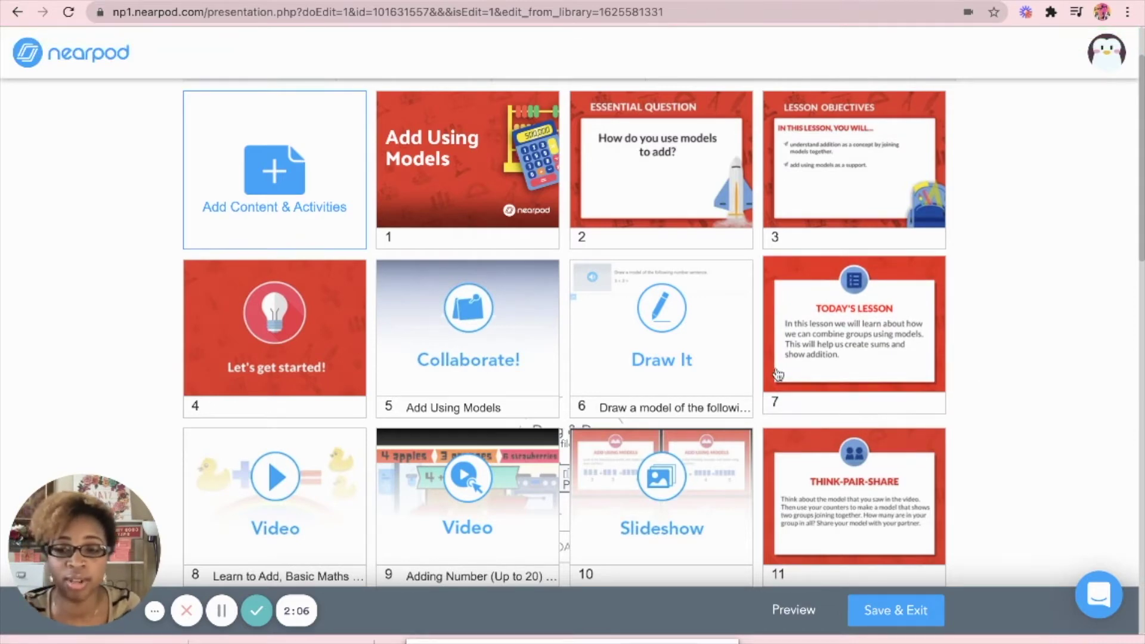
Step: Start a Memory Test activity from the Activities list and view its Text Style options
{"action": "left_click", "coordinate": [234, 215]}
{"action": "left_click", "coordinate": [385, 199]}
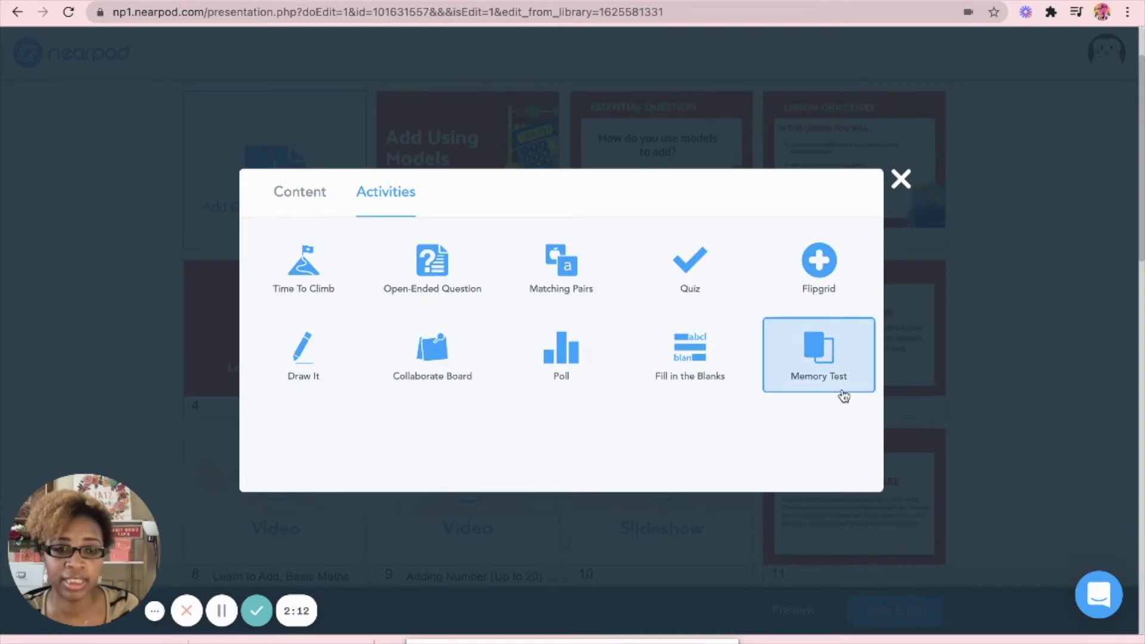
{"action": "left_click", "coordinate": [831, 378]}
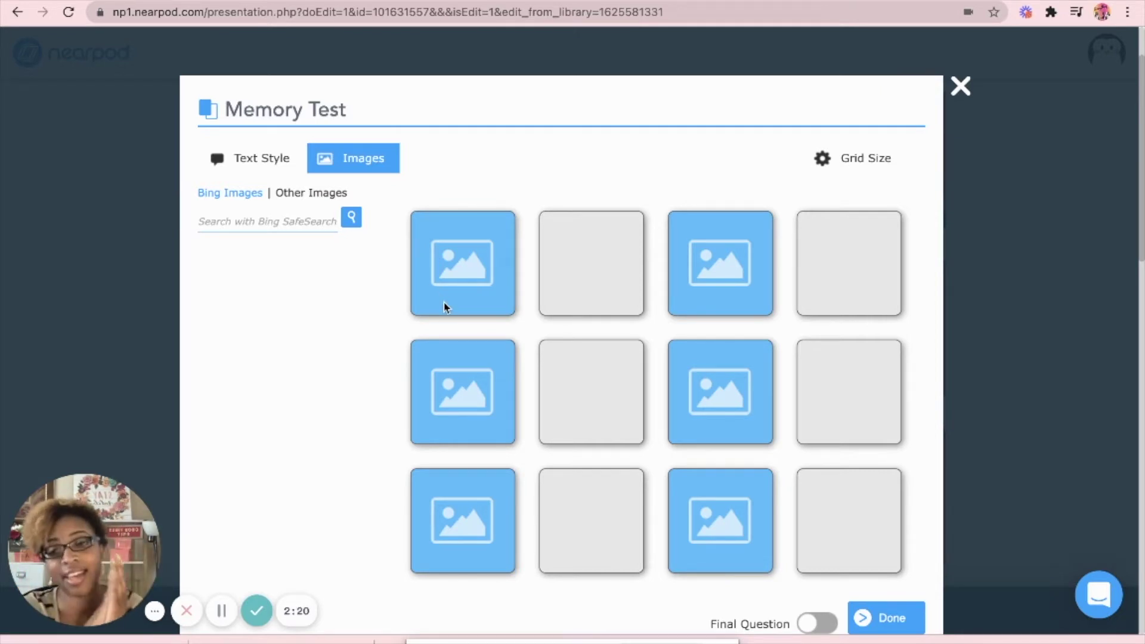
{"action": "left_click", "coordinate": [247, 162]}
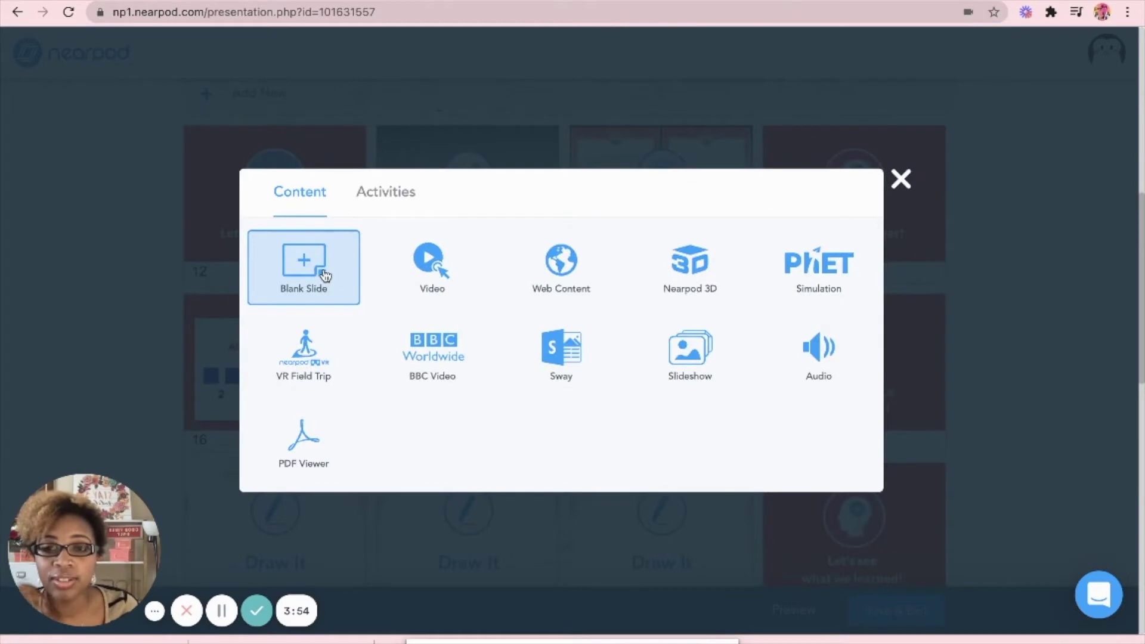
Step: Create a blank slide and place the first 'excited' GIF result on it
{"action": "left_click", "coordinate": [325, 275]}
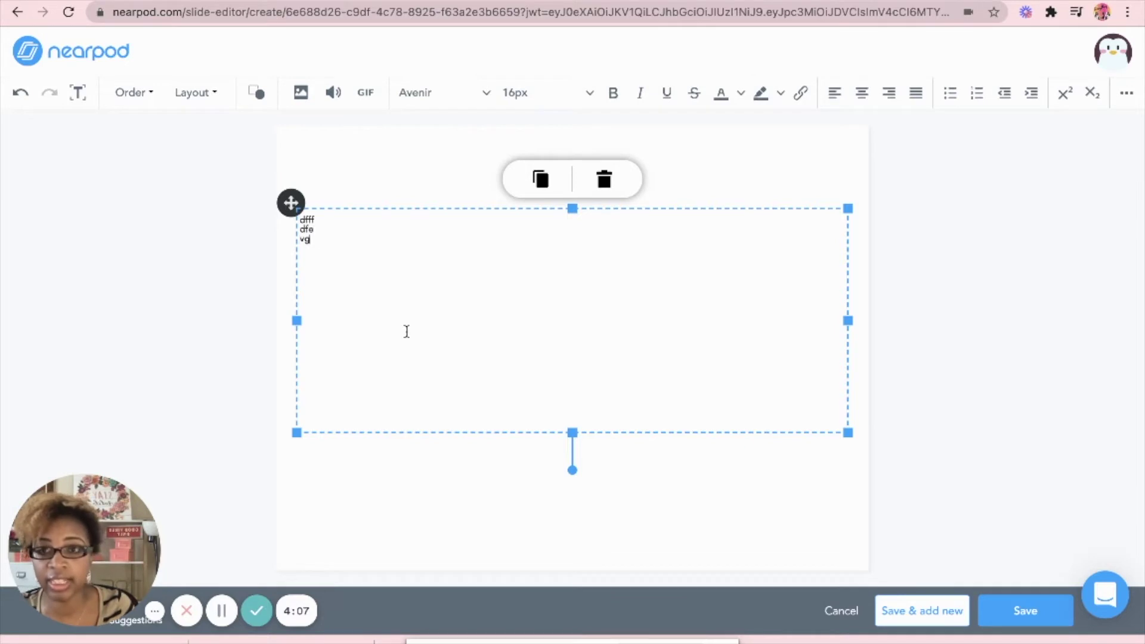
{"action": "left_click", "coordinate": [368, 94]}
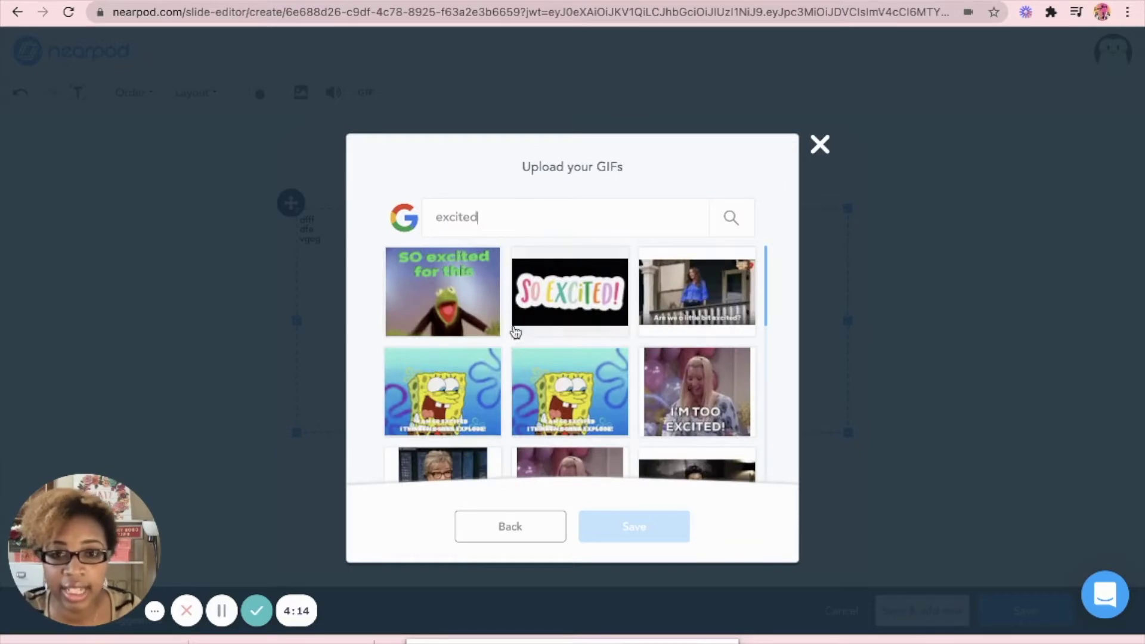
{"action": "left_click", "coordinate": [444, 293]}
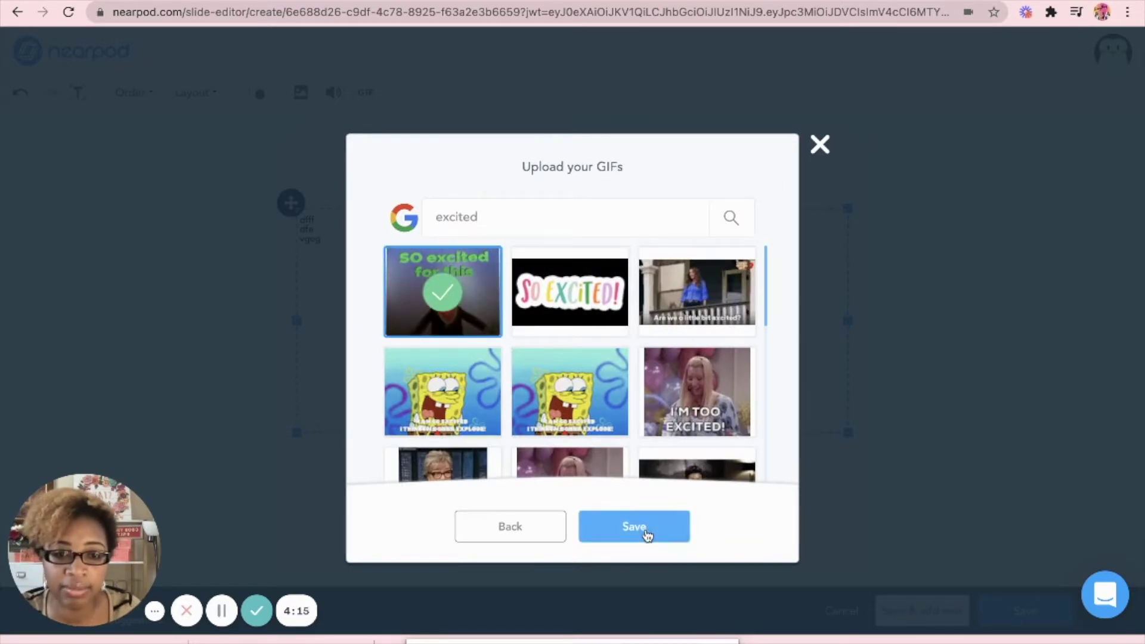
{"action": "left_click", "coordinate": [647, 535]}
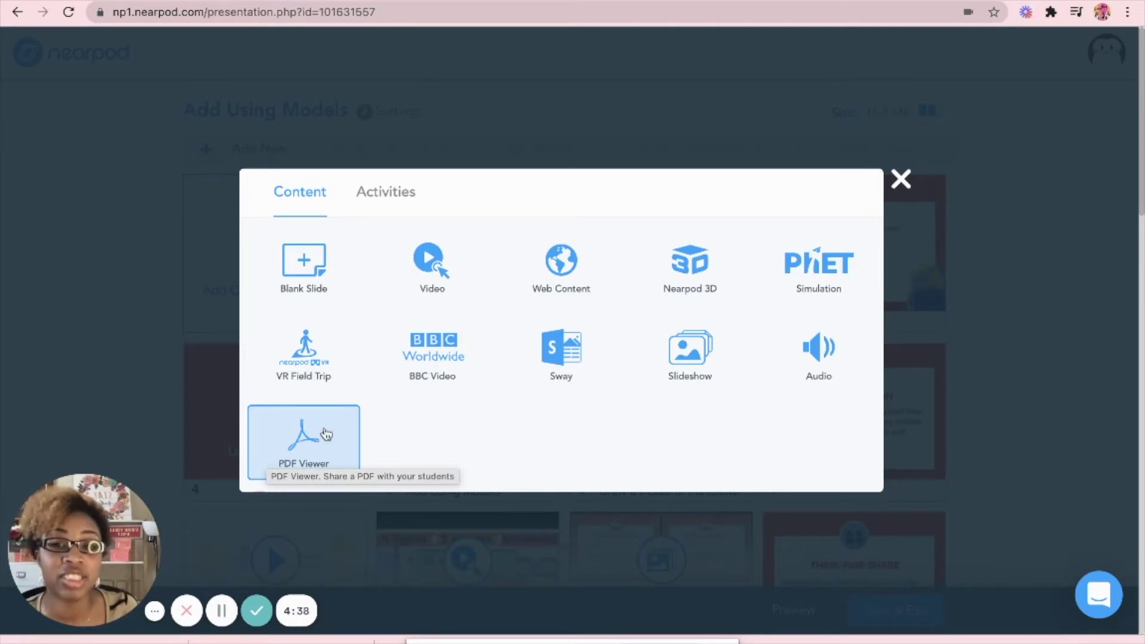
Step: Cancel the Web Content setup, browse the YouTube and Video Library tabs, then begin a Draw It activity
{"action": "left_click", "coordinate": [570, 289]}
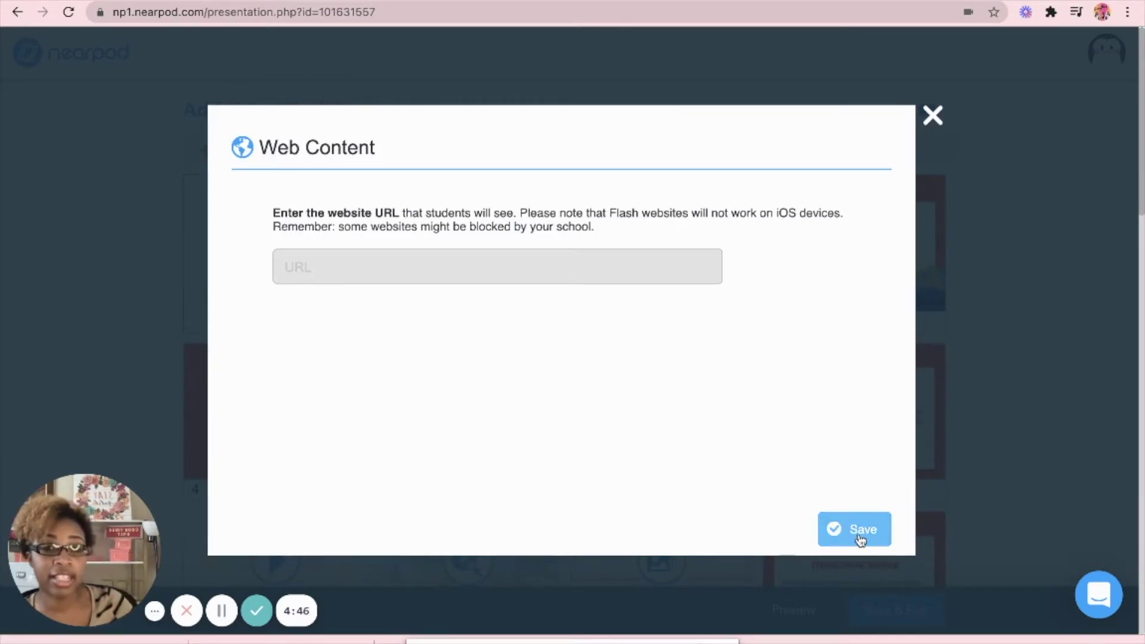
{"action": "left_click", "coordinate": [933, 115]}
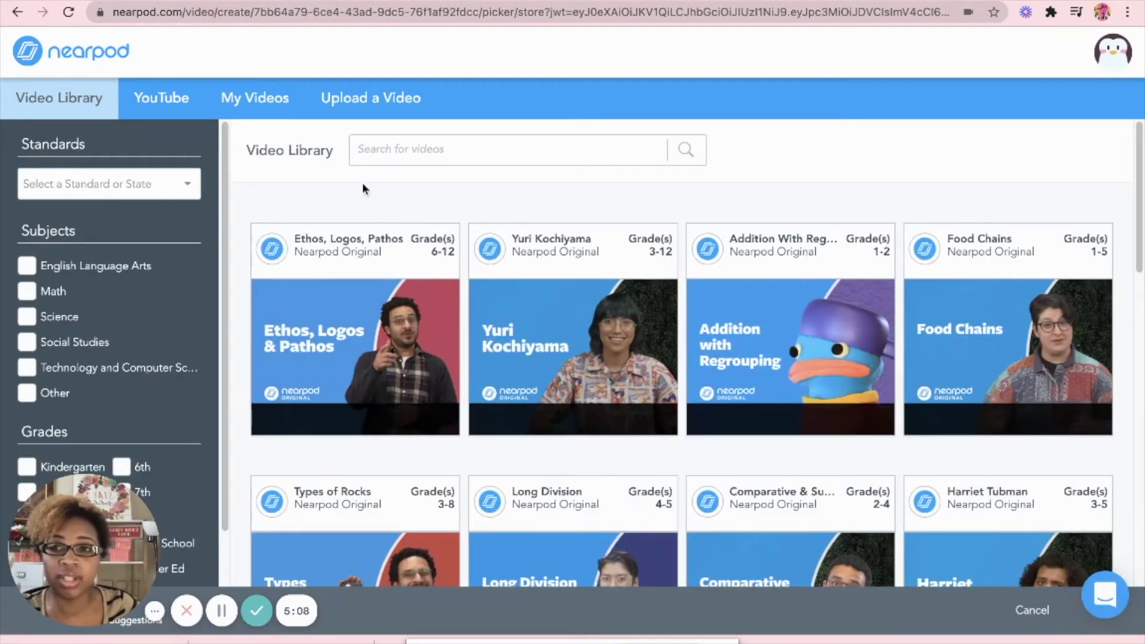
{"action": "left_click", "coordinate": [184, 114]}
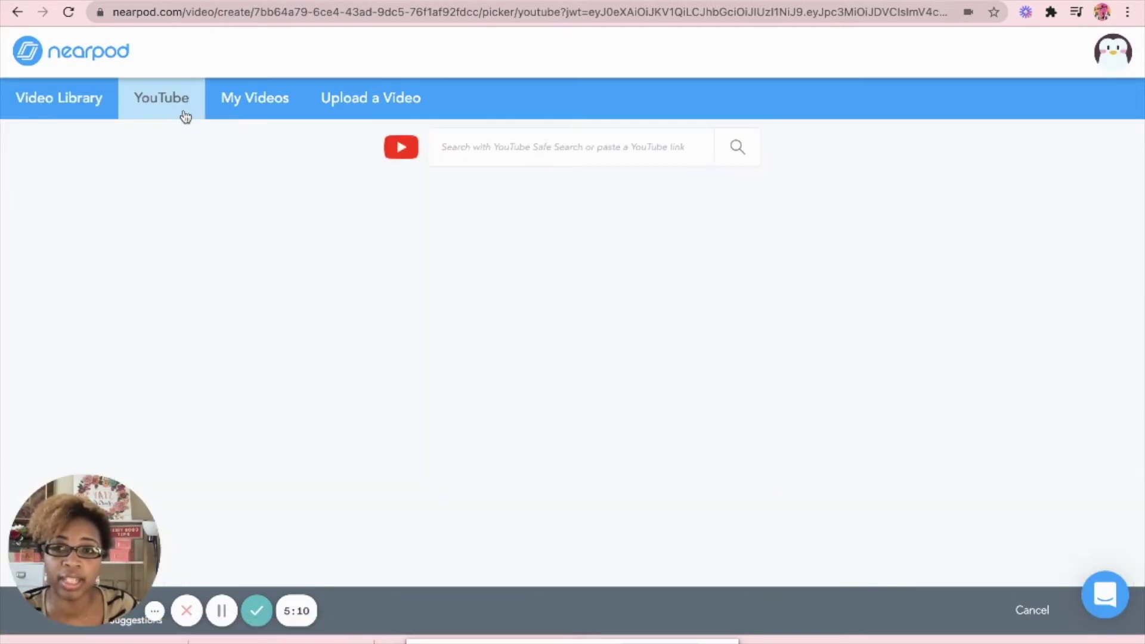
{"action": "left_click", "coordinate": [90, 113]}
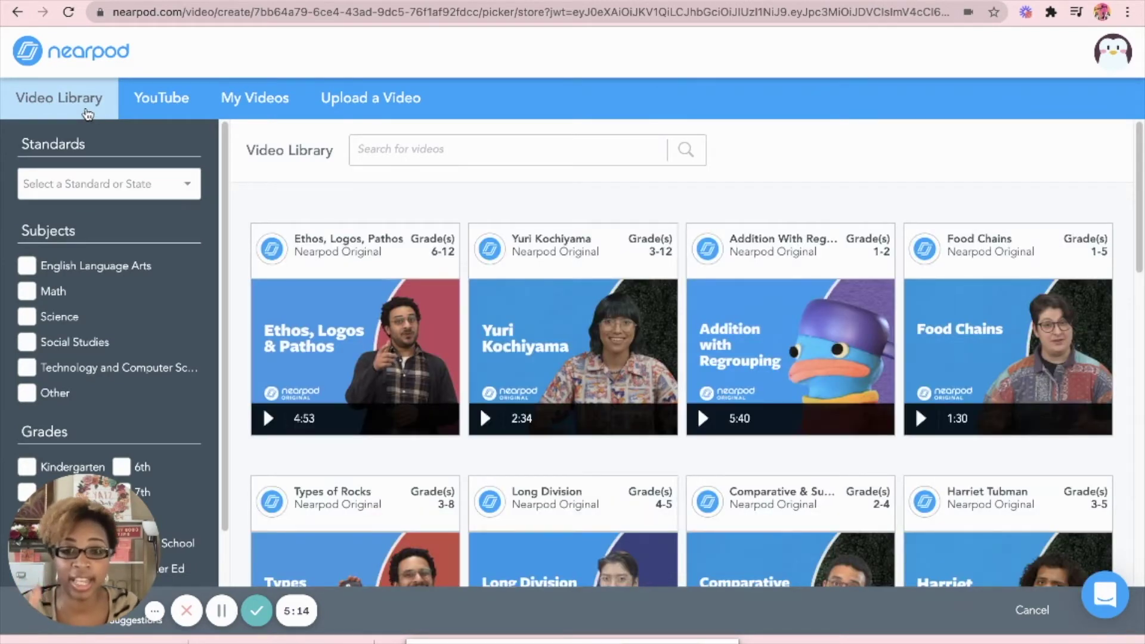
{"action": "scroll", "coordinate": [963, 329], "scroll_direction": "down", "scroll_amount": 10}
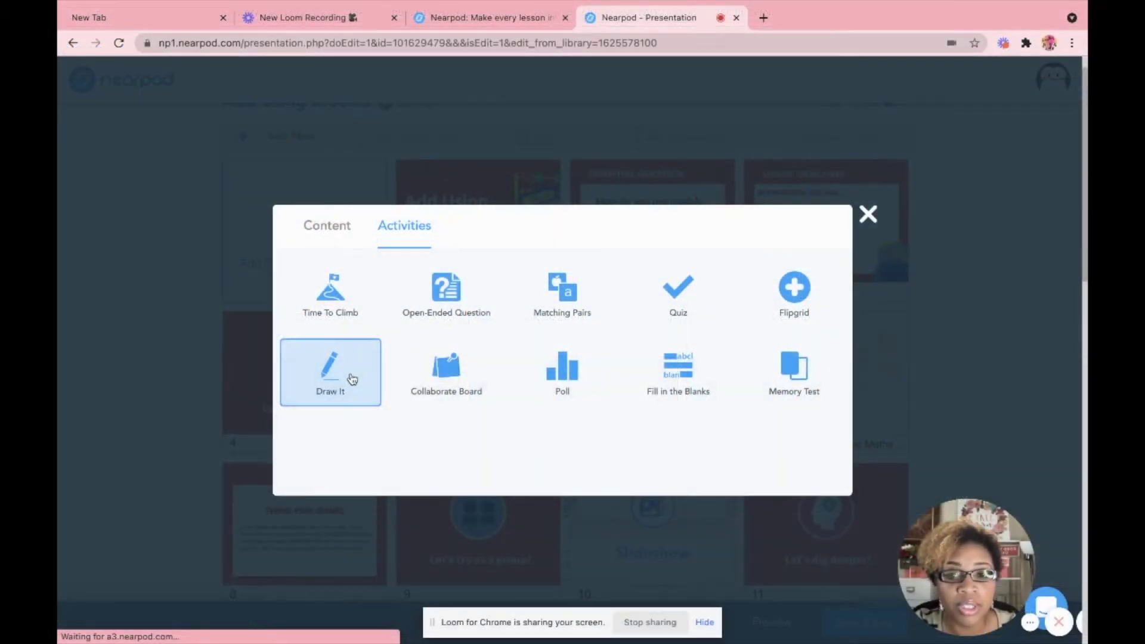
{"action": "left_click", "coordinate": [344, 378]}
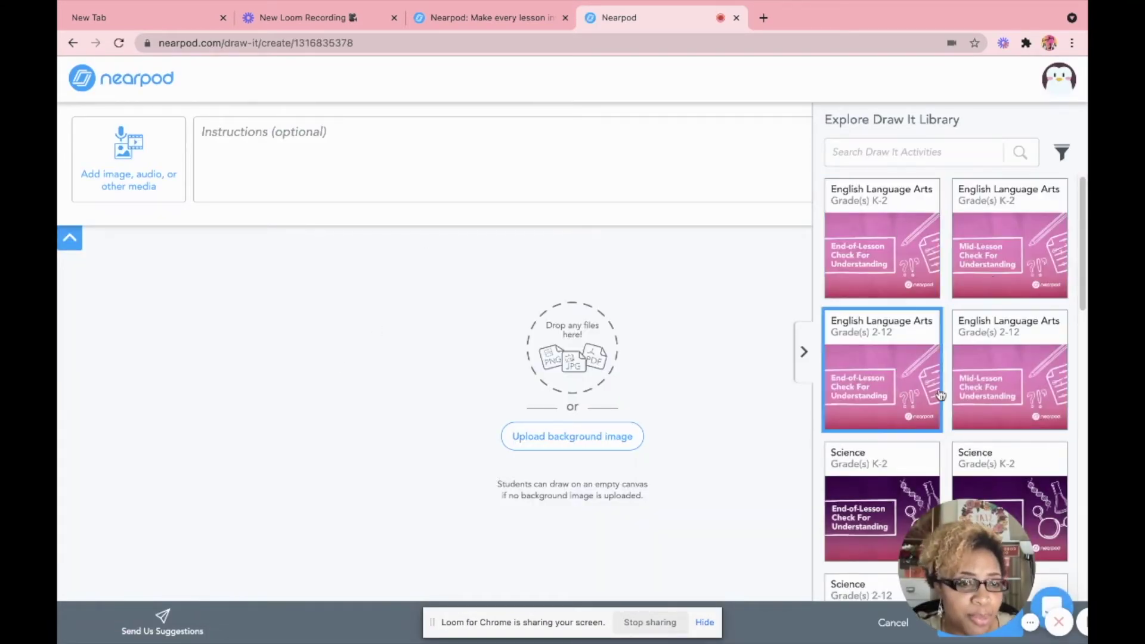
Step: Write the Draw It instructions 'Draw a model of the following number sentence.' with '3 + 2 =' below
{"action": "scroll", "coordinate": [950, 399], "scroll_direction": "down", "scroll_amount": 6}
{"action": "scroll", "coordinate": [953, 398], "scroll_direction": "down", "scroll_amount": 3}
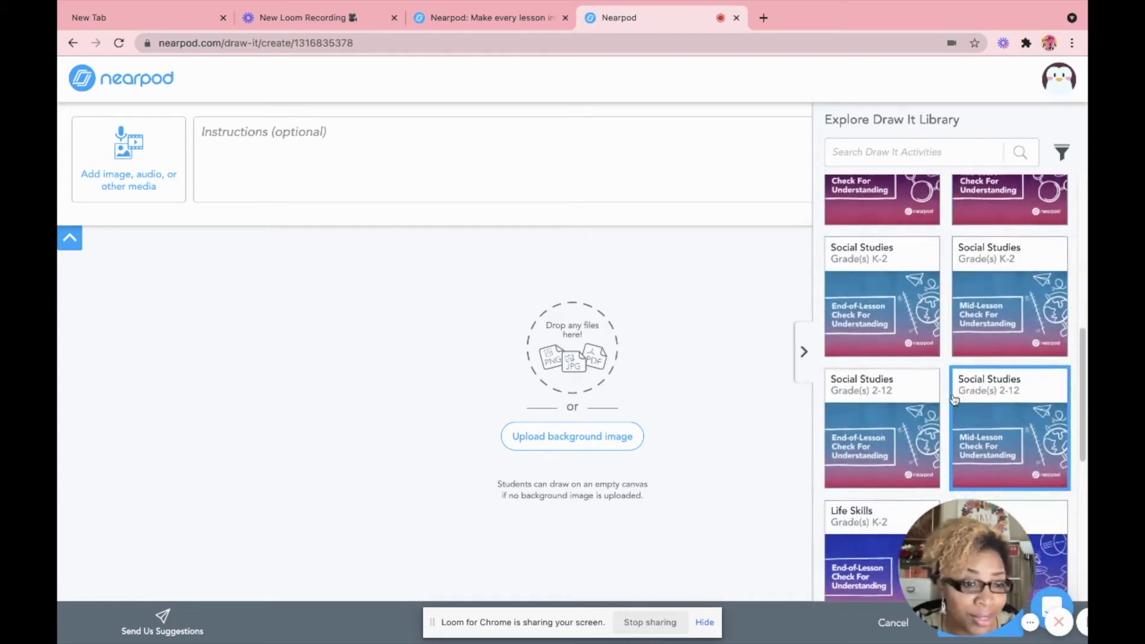
{"action": "left_click", "coordinate": [281, 149]}
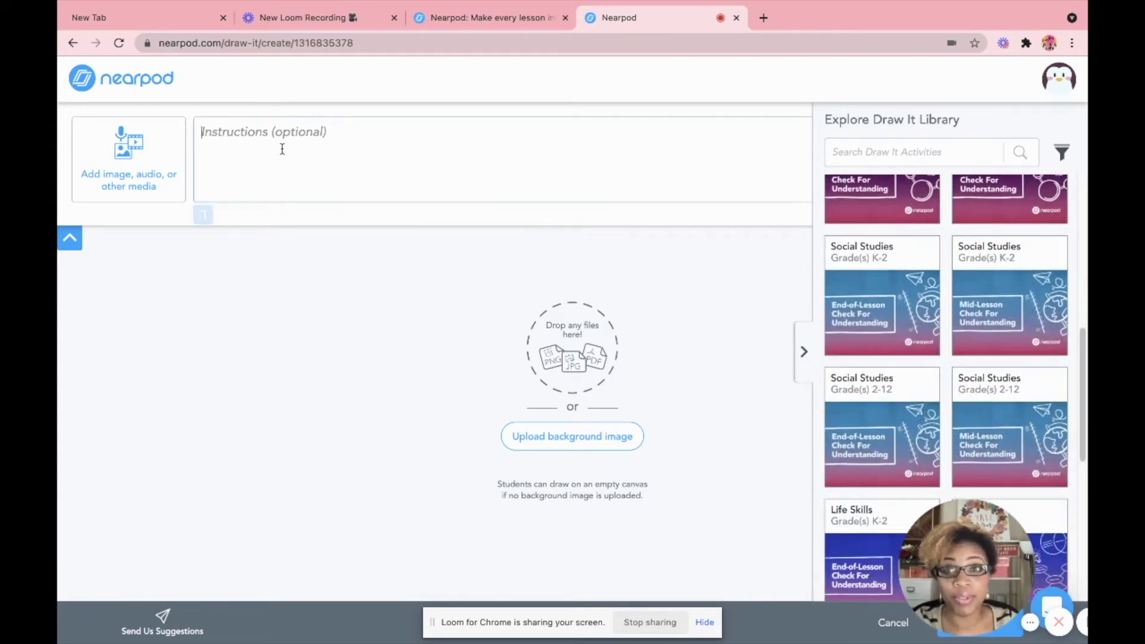
{"action": "type", "text": "Draw a mod"}
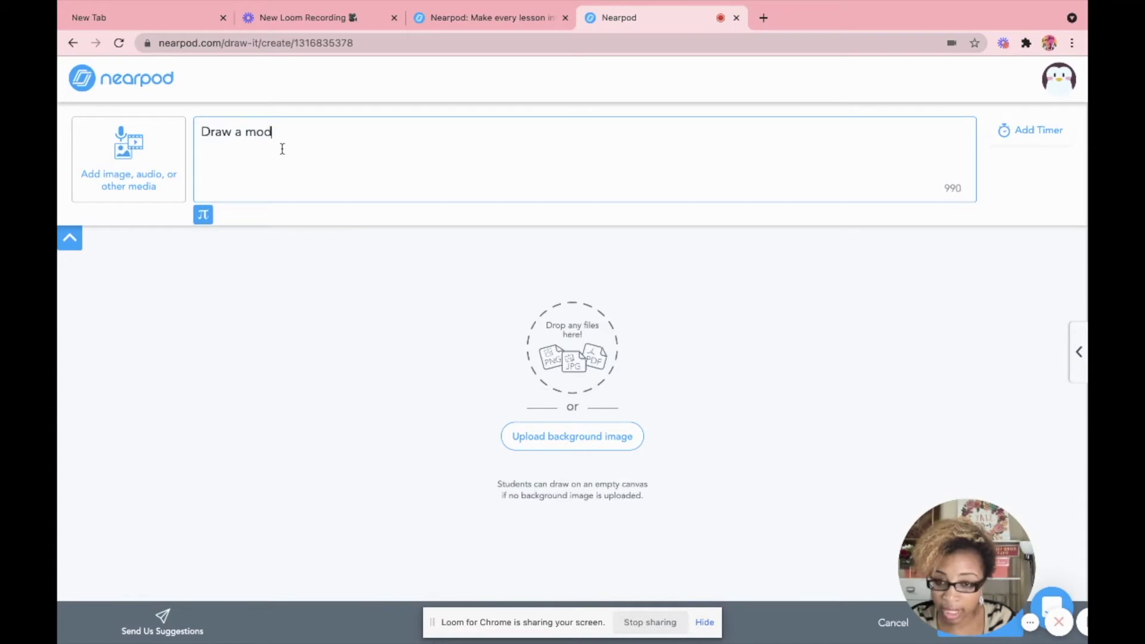
{"action": "type", "text": "el of the following number sentence."}
{"action": "key", "text": "Return"}
{"action": "type", "text": "3+2"}
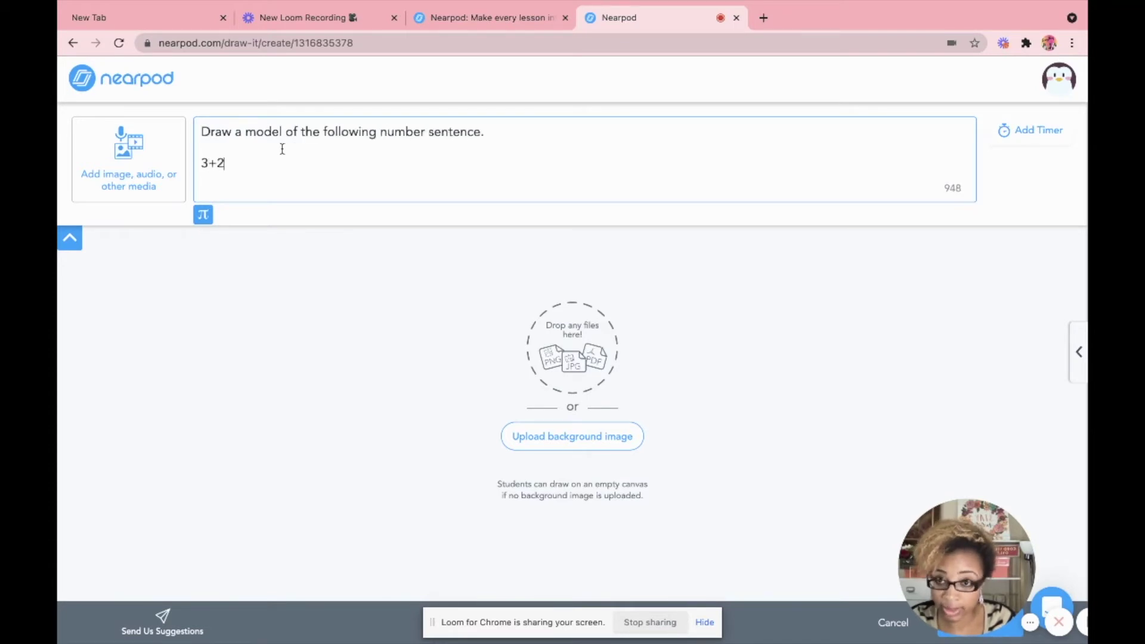
{"action": "key", "text": "BackSpace"}
{"action": "key", "text": "BackSpace"}
{"action": "type", "text": "+ 2 ="}
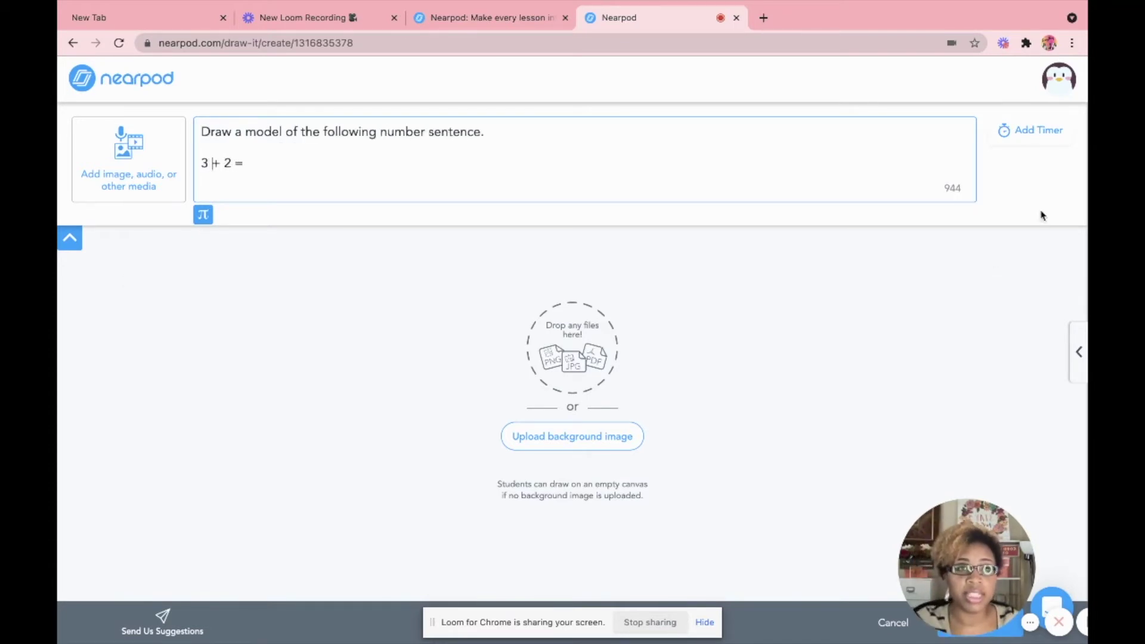
Step: Give the activity a 2:00 timer and attach an Audio Recorder with microphone access allowed
{"action": "left_click", "coordinate": [1034, 131]}
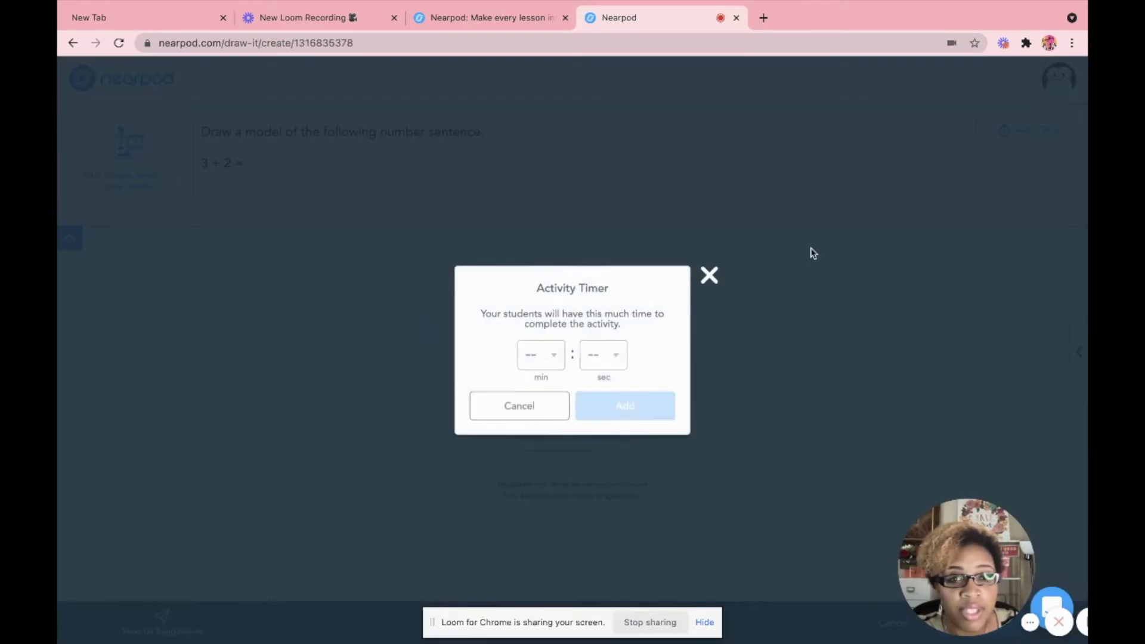
{"action": "left_click", "coordinate": [639, 407]}
{"action": "left_click", "coordinate": [141, 196]}
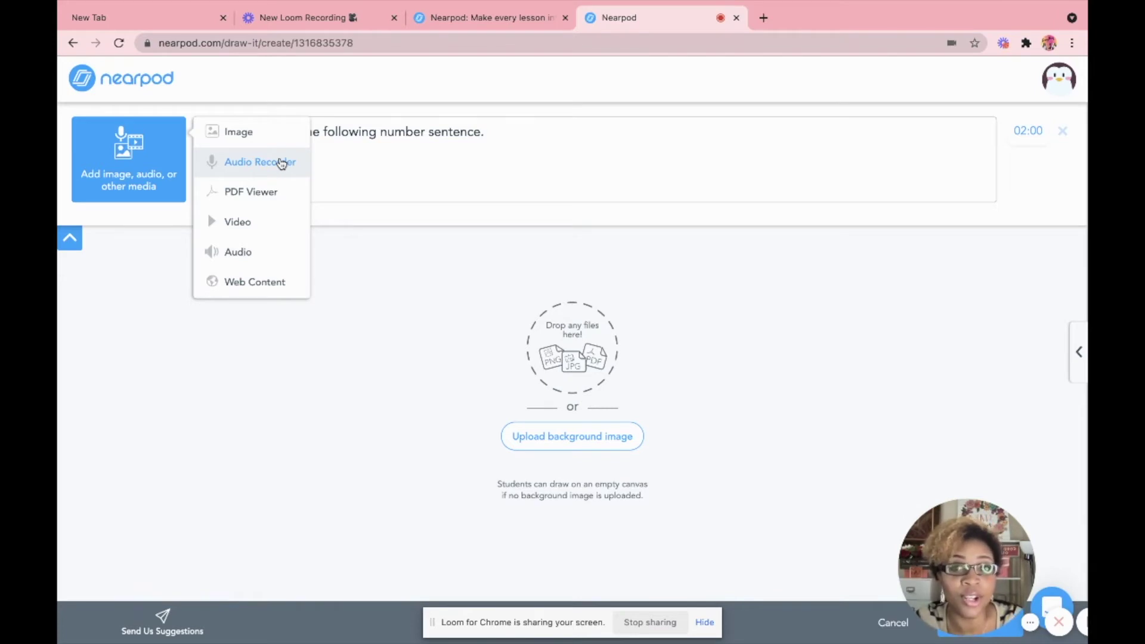
{"action": "left_click", "coordinate": [281, 163]}
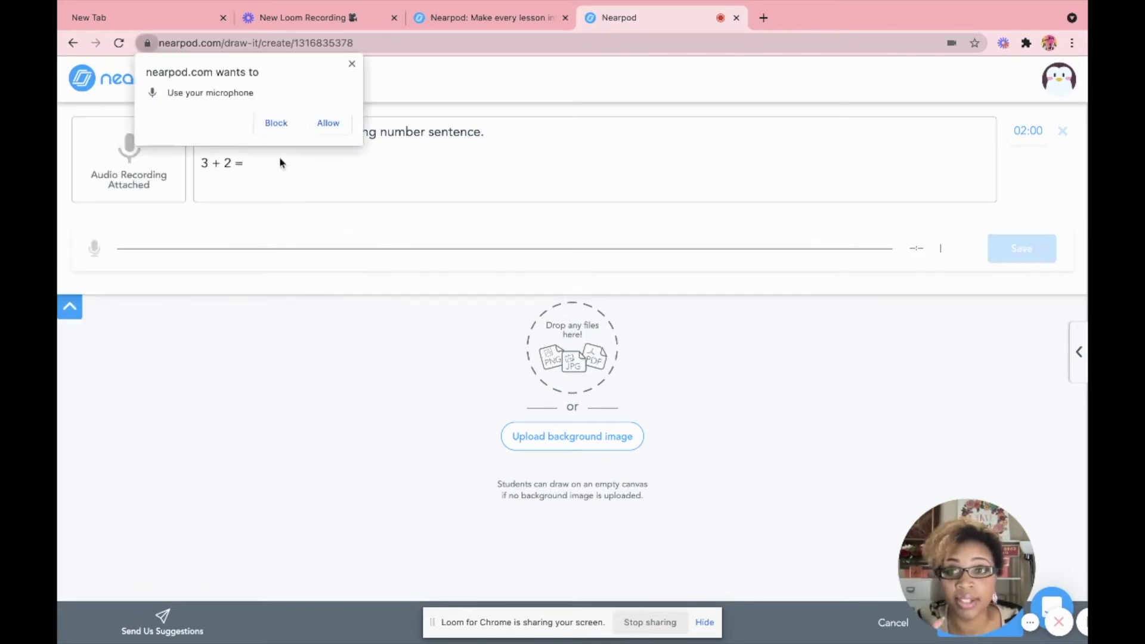
{"action": "left_click", "coordinate": [328, 120]}
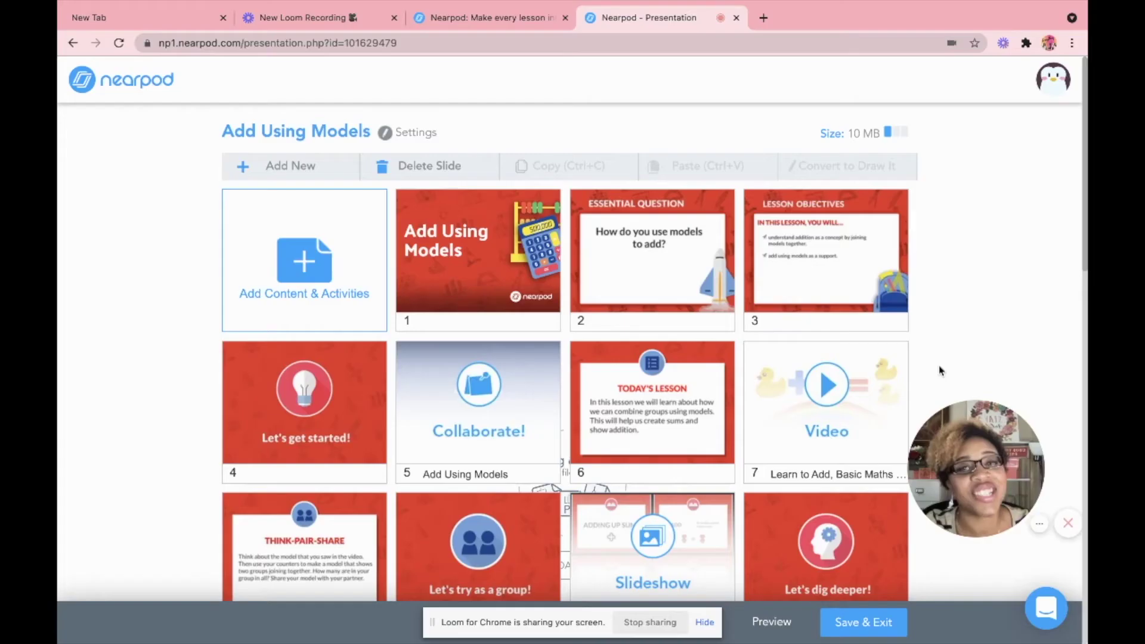
Step: Drag the new Draw It slide up to position 22, then move another slide further up
{"action": "scroll", "coordinate": [940, 370], "scroll_direction": "down", "scroll_amount": 15}
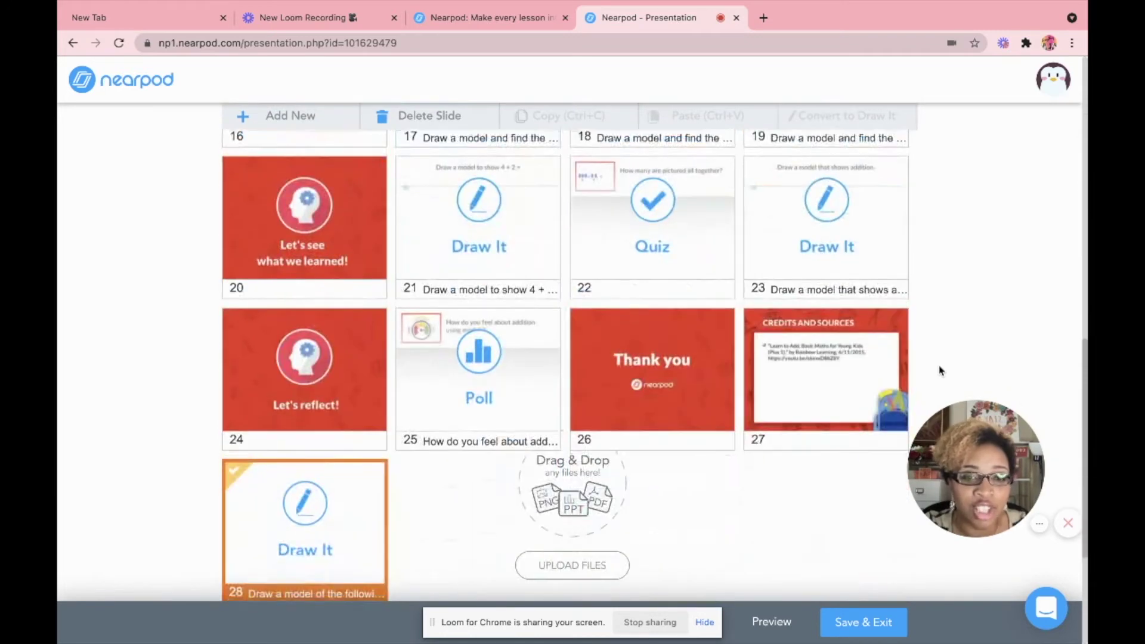
{"action": "scroll", "coordinate": [286, 477], "scroll_direction": "up", "scroll_amount": 2}
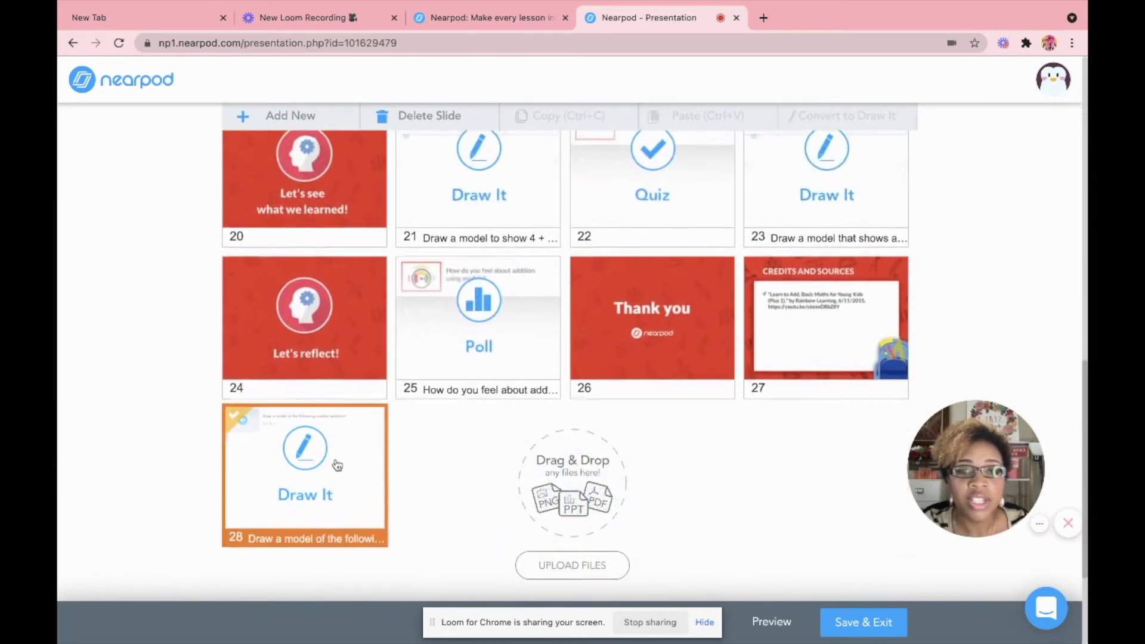
{"action": "left_click_drag", "start_coordinate": [325, 509], "coordinate": [698, 238]}
{"action": "scroll", "coordinate": [690, 345], "scroll_direction": "up", "scroll_amount": 8}
{"action": "left_click_drag", "start_coordinate": [663, 570], "coordinate": [649, 164]}
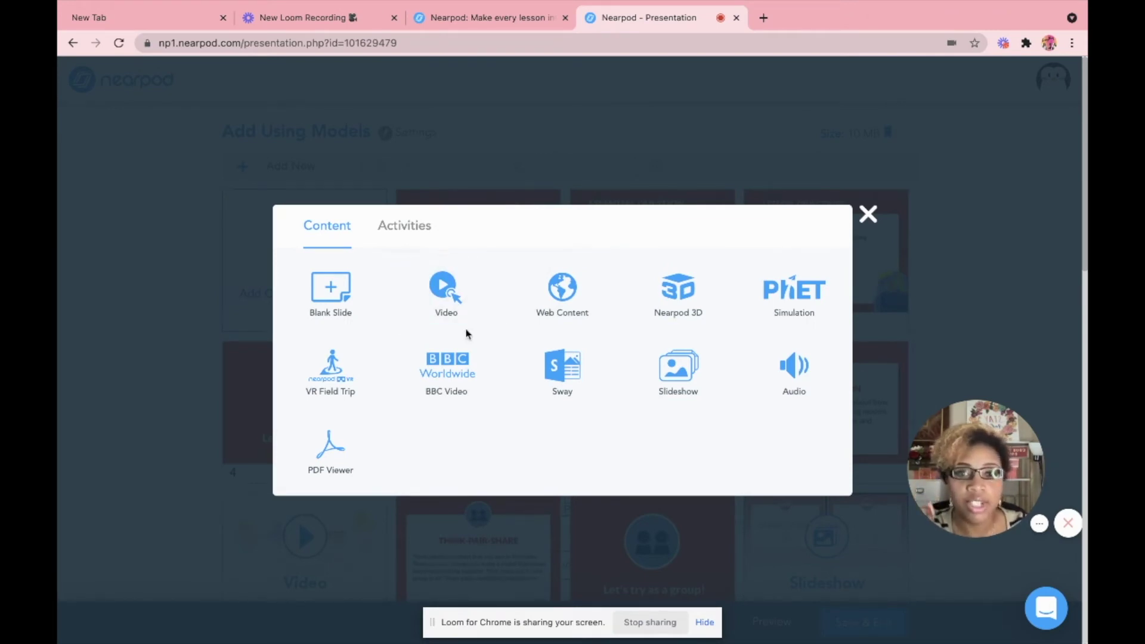
Step: Search the Video Library for 'adding', filter to 1st grade, and scroll through the results
{"action": "left_click", "coordinate": [461, 313]}
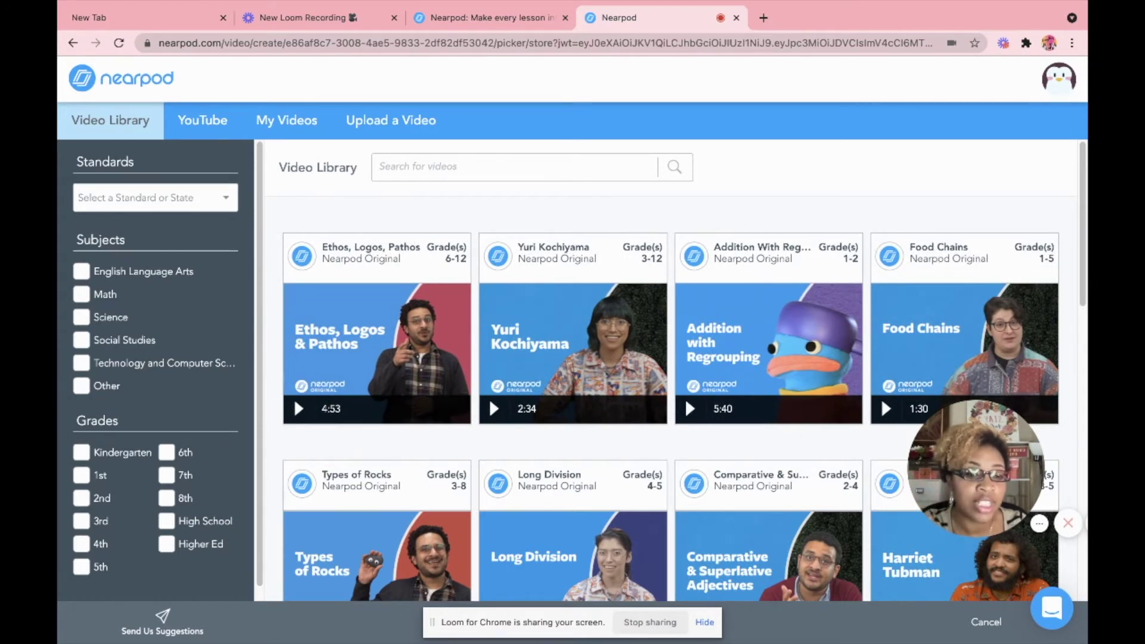
{"action": "left_click", "coordinate": [484, 170]}
{"action": "type", "text": "add"}
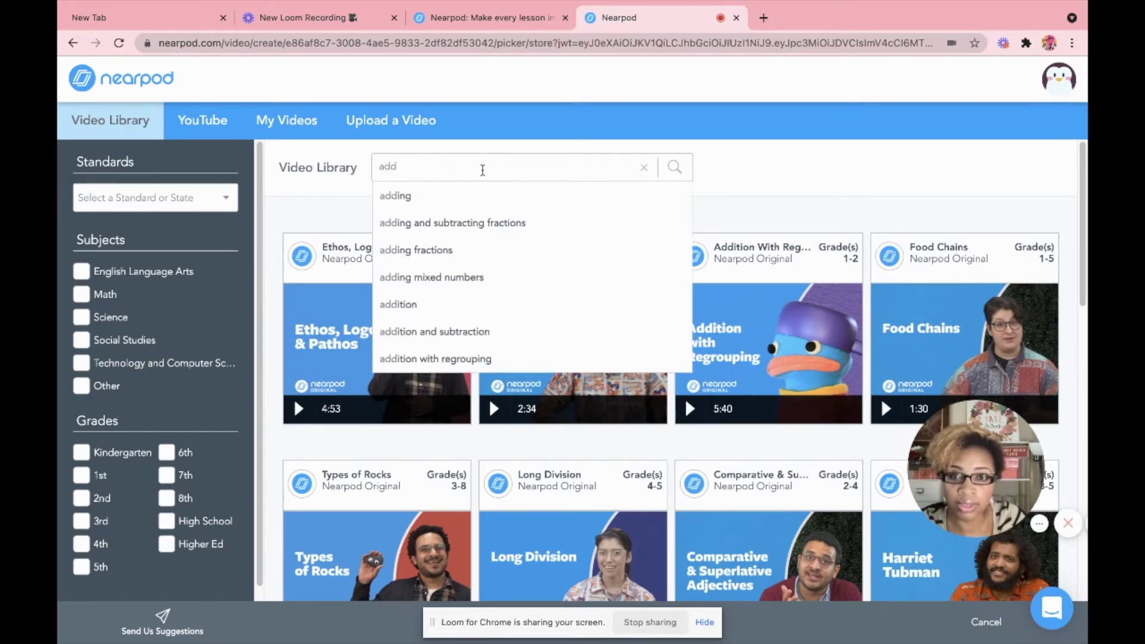
{"action": "left_click", "coordinate": [529, 200]}
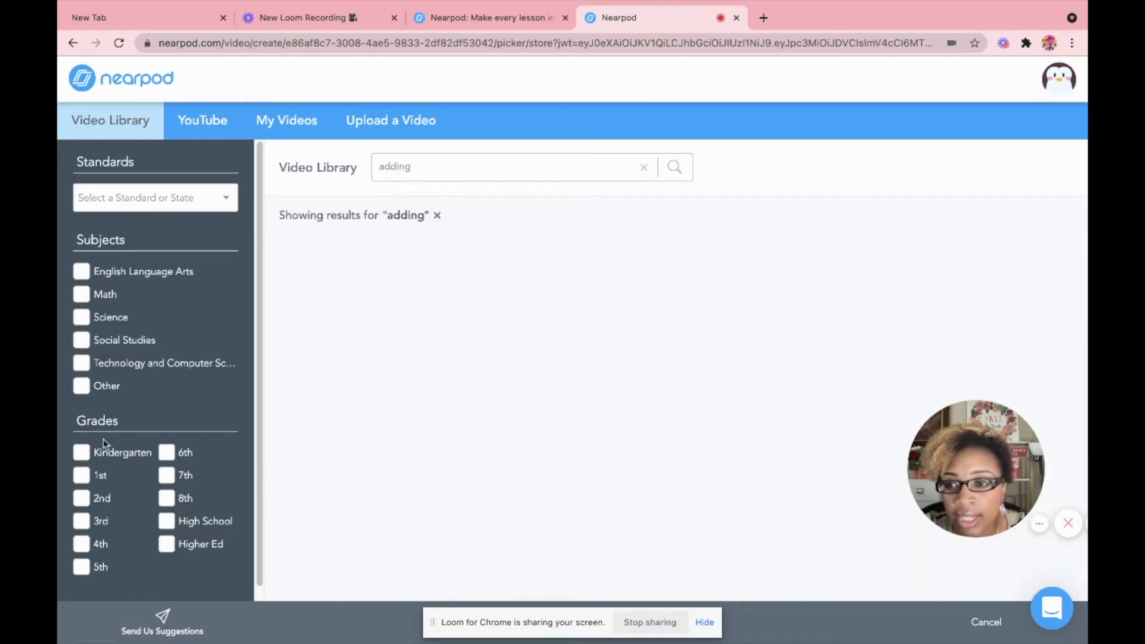
{"action": "left_click", "coordinate": [82, 475]}
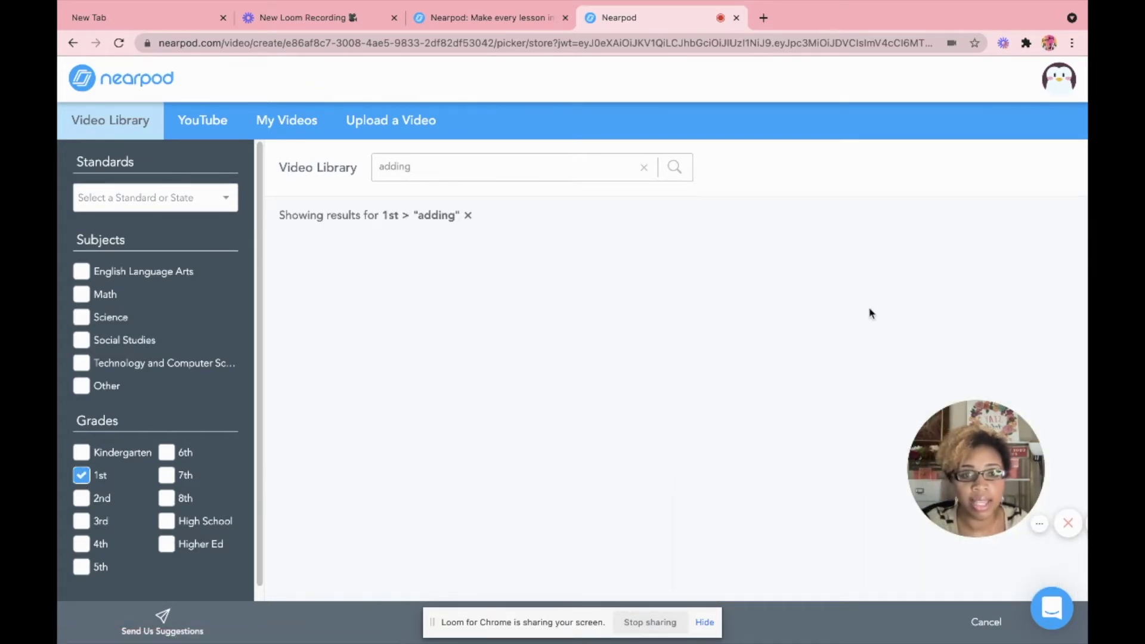
{"action": "scroll", "coordinate": [996, 255], "scroll_direction": "down", "scroll_amount": 1}
{"action": "mouse_move", "coordinate": [924, 333]}
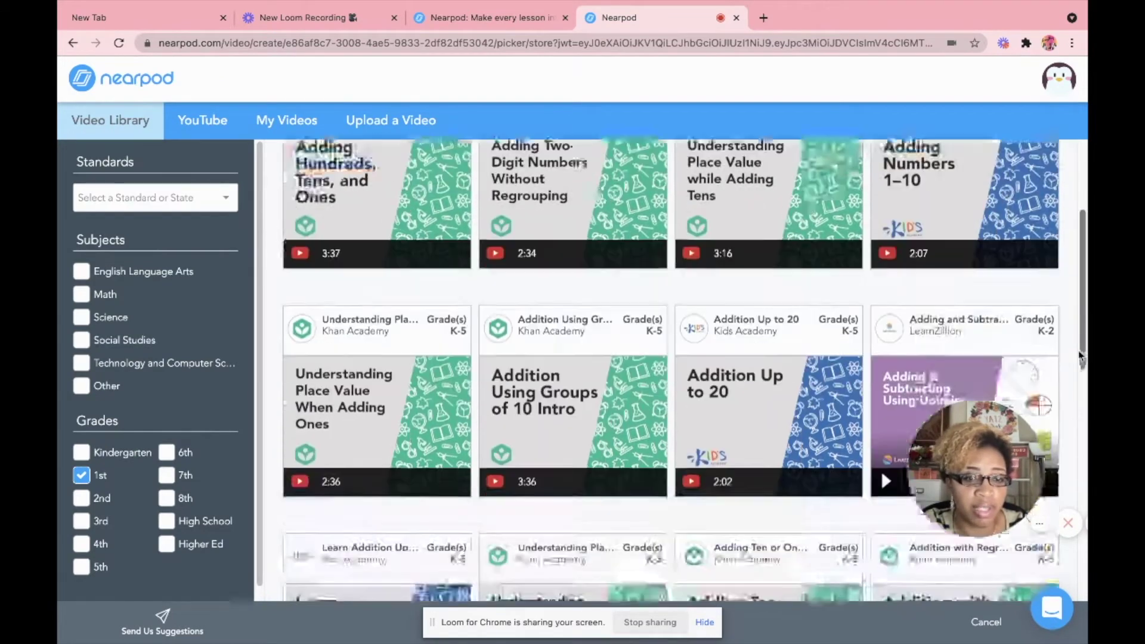
{"action": "scroll", "coordinate": [1079, 356], "scroll_direction": "down", "scroll_amount": 8}
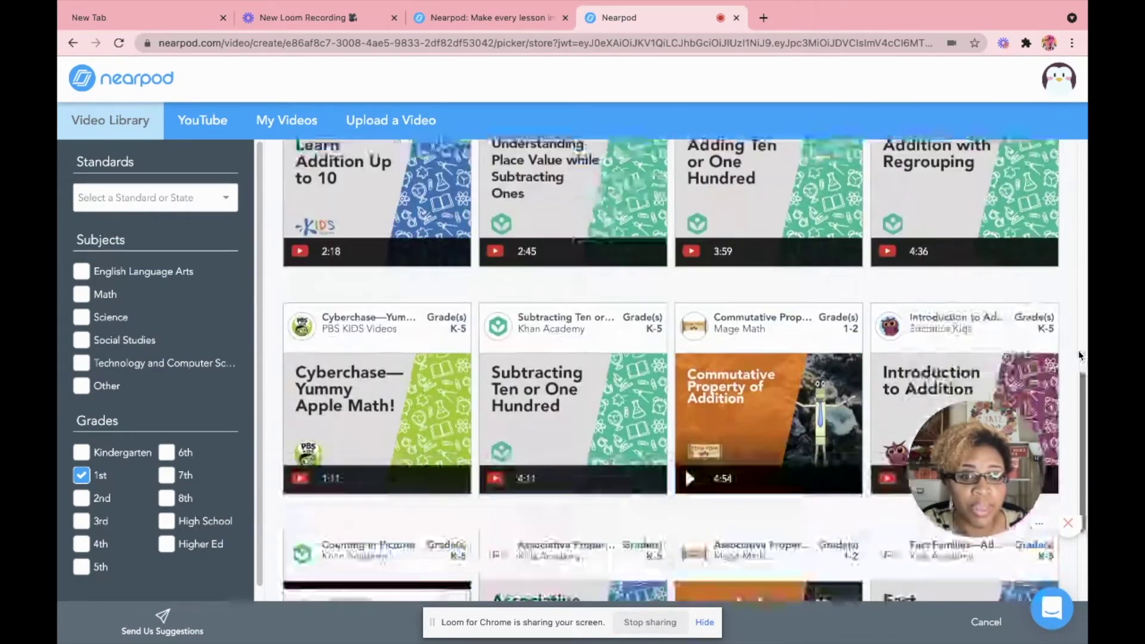
{"action": "scroll", "coordinate": [1079, 356], "scroll_direction": "down", "scroll_amount": 4}
{"action": "scroll", "coordinate": [684, 524], "scroll_direction": "down", "scroll_amount": 8}
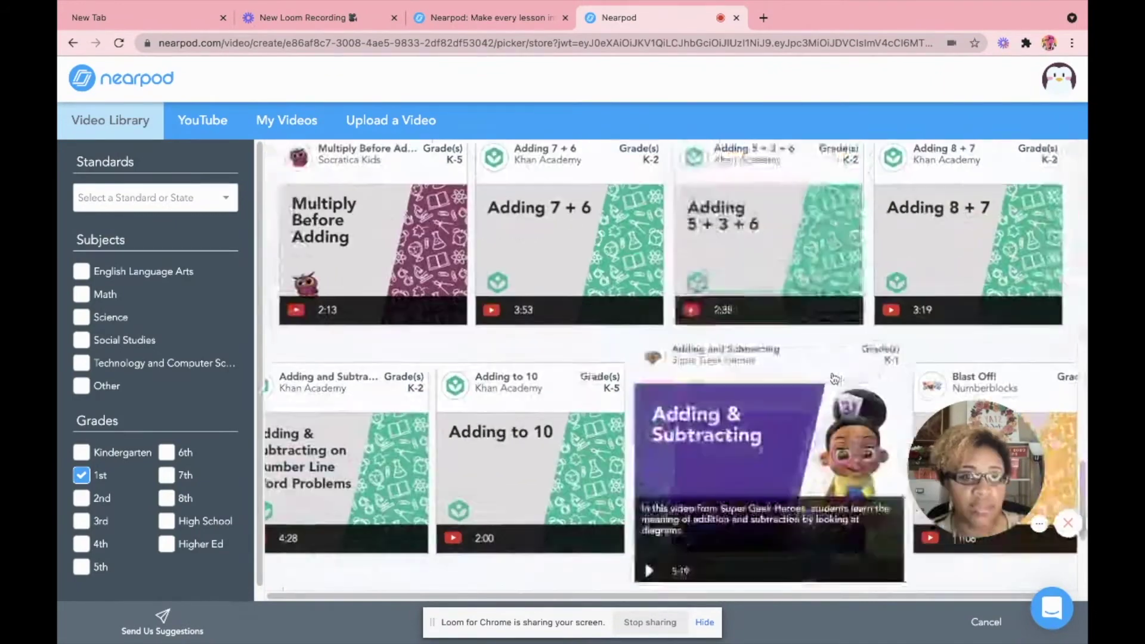
{"action": "scroll", "coordinate": [705, 361], "scroll_direction": "down", "scroll_amount": 4}
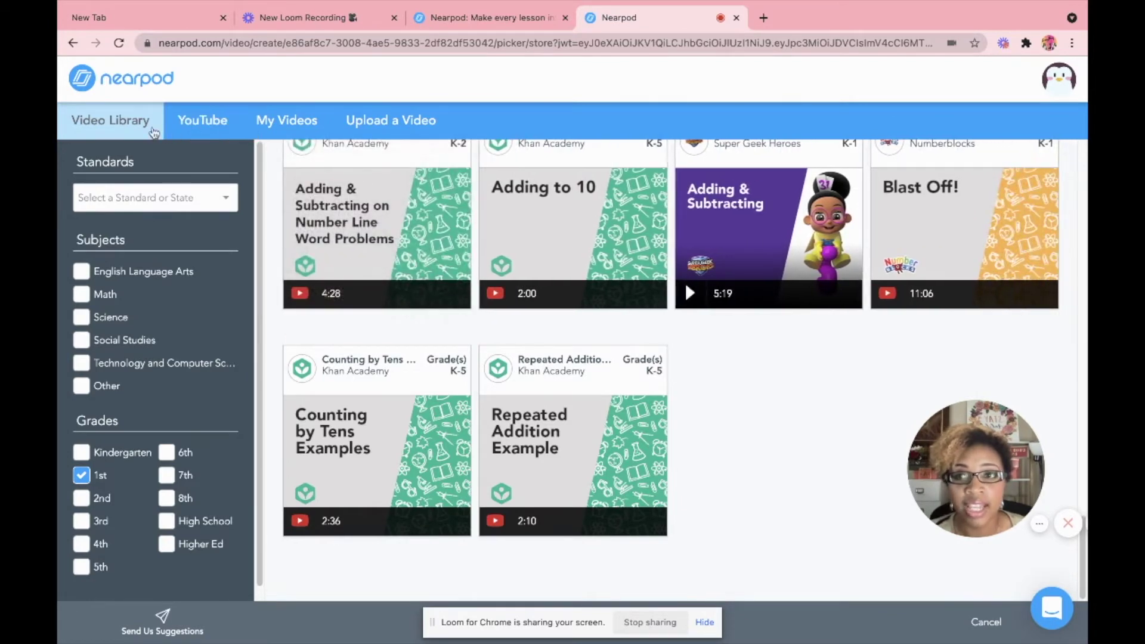
Step: On YouTube, select 'Adding Number (Up to 20) - 1st Grade Math (1.OA.2)' and preview it briefly
{"action": "left_click", "coordinate": [222, 126]}
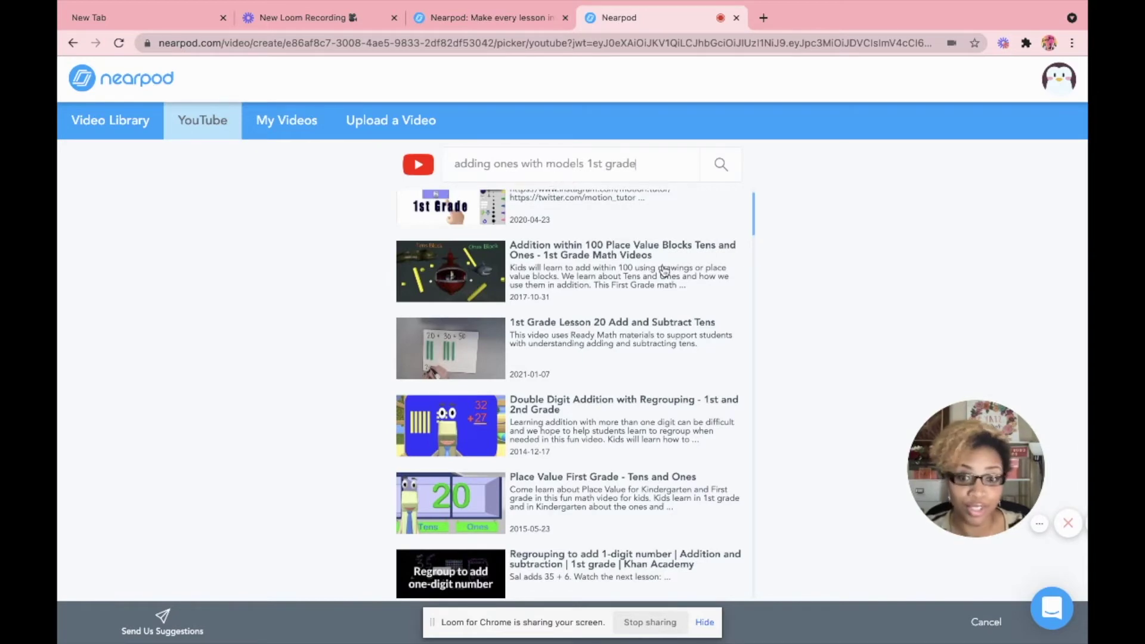
{"action": "scroll", "coordinate": [548, 343], "scroll_direction": "down", "scroll_amount": 1}
{"action": "scroll", "coordinate": [548, 344], "scroll_direction": "up", "scroll_amount": 2}
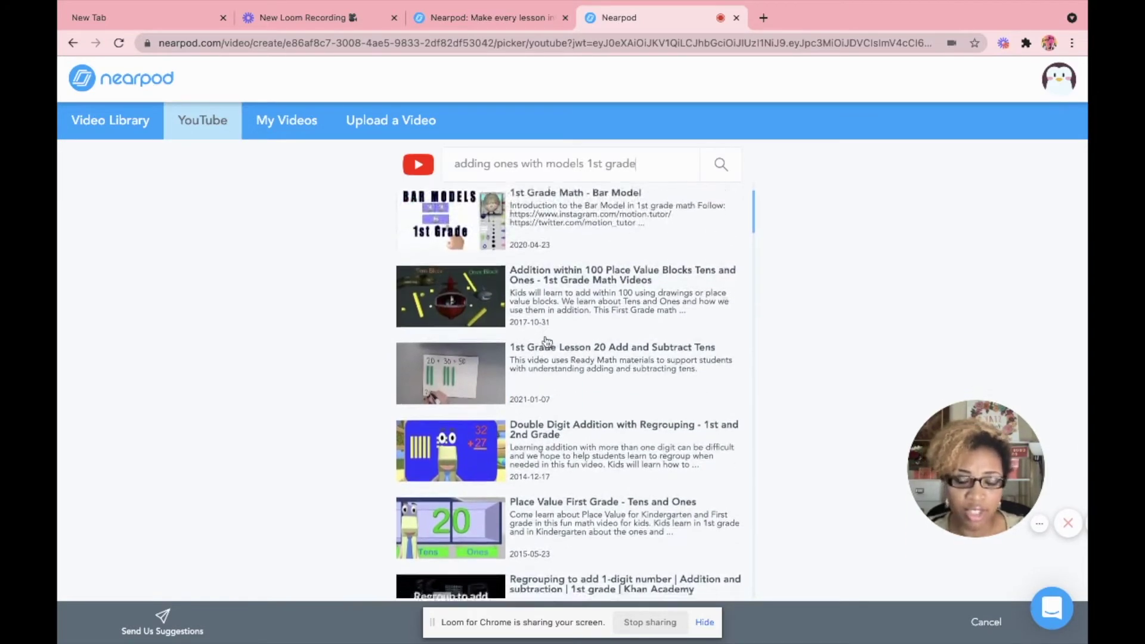
{"action": "scroll", "coordinate": [547, 341], "scroll_direction": "down", "scroll_amount": 10}
{"action": "scroll", "coordinate": [567, 424], "scroll_direction": "up", "scroll_amount": 6}
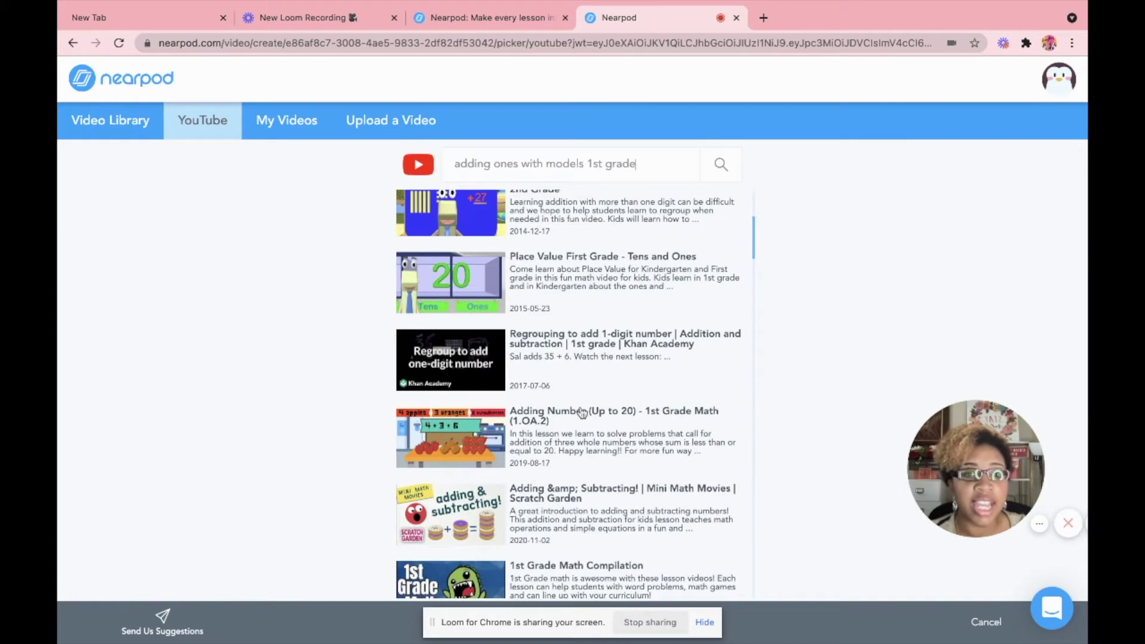
{"action": "left_click", "coordinate": [582, 412]}
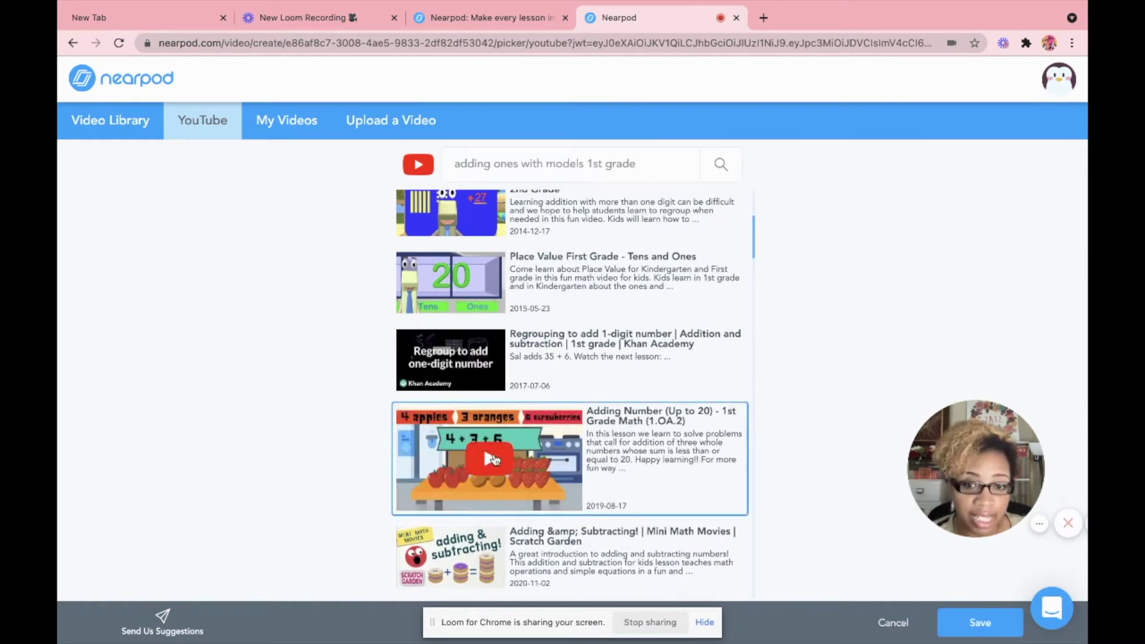
{"action": "left_click", "coordinate": [493, 460]}
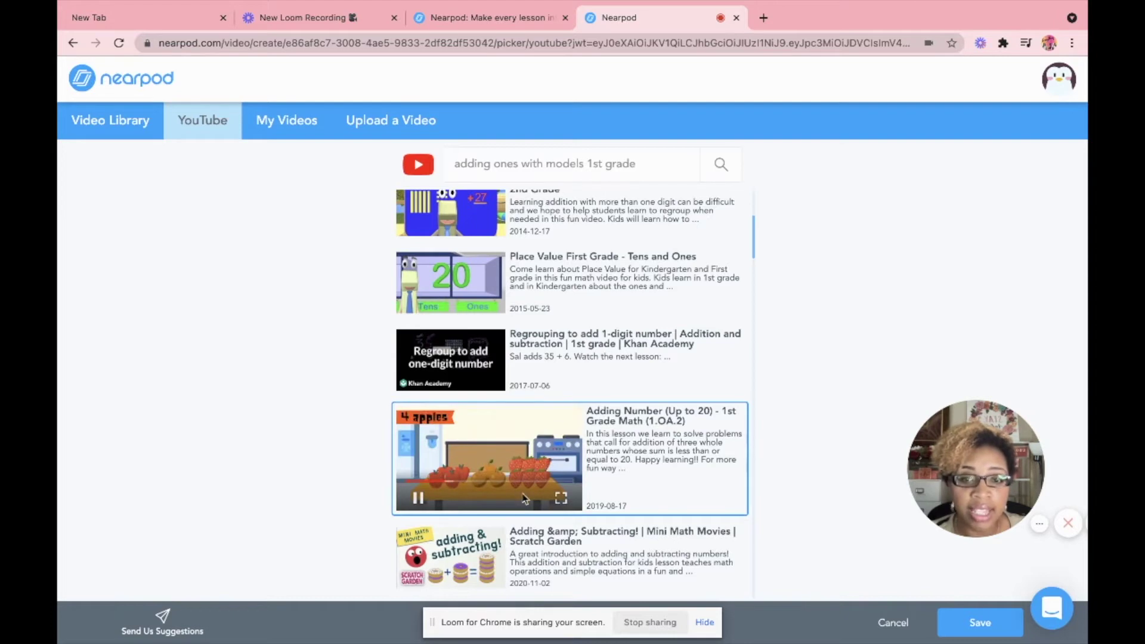
{"action": "left_click", "coordinate": [420, 497]}
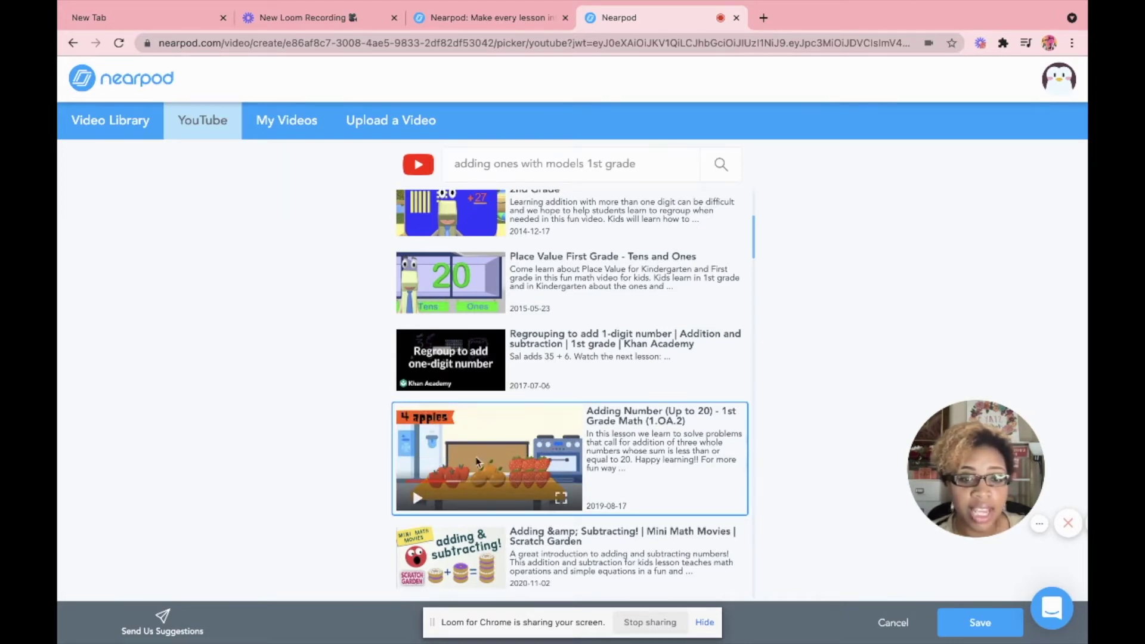
Step: Add the video and insert an open-ended question 'What would the sum be in this problem?' at 1:37
{"action": "left_click", "coordinate": [978, 625]}
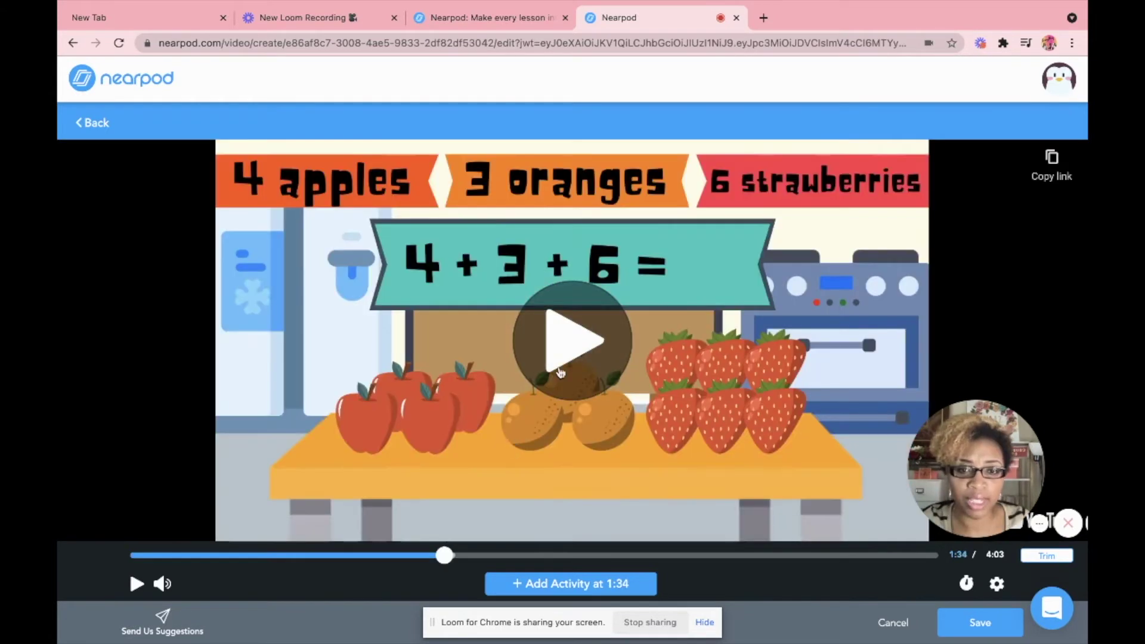
{"action": "left_click", "coordinate": [559, 367]}
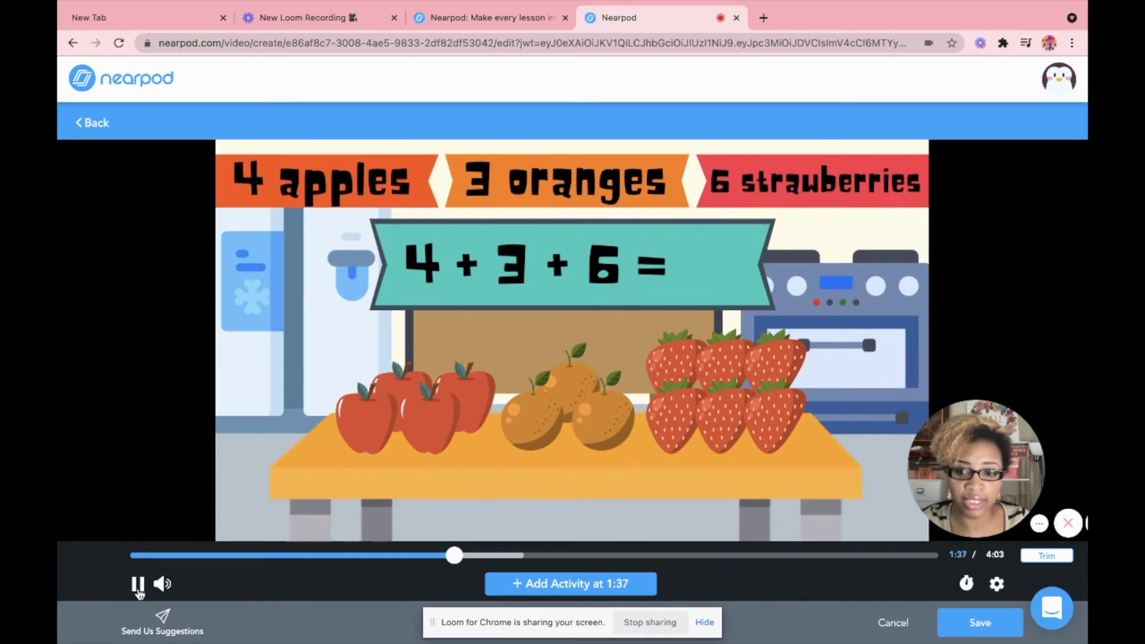
{"action": "left_click", "coordinate": [607, 483]}
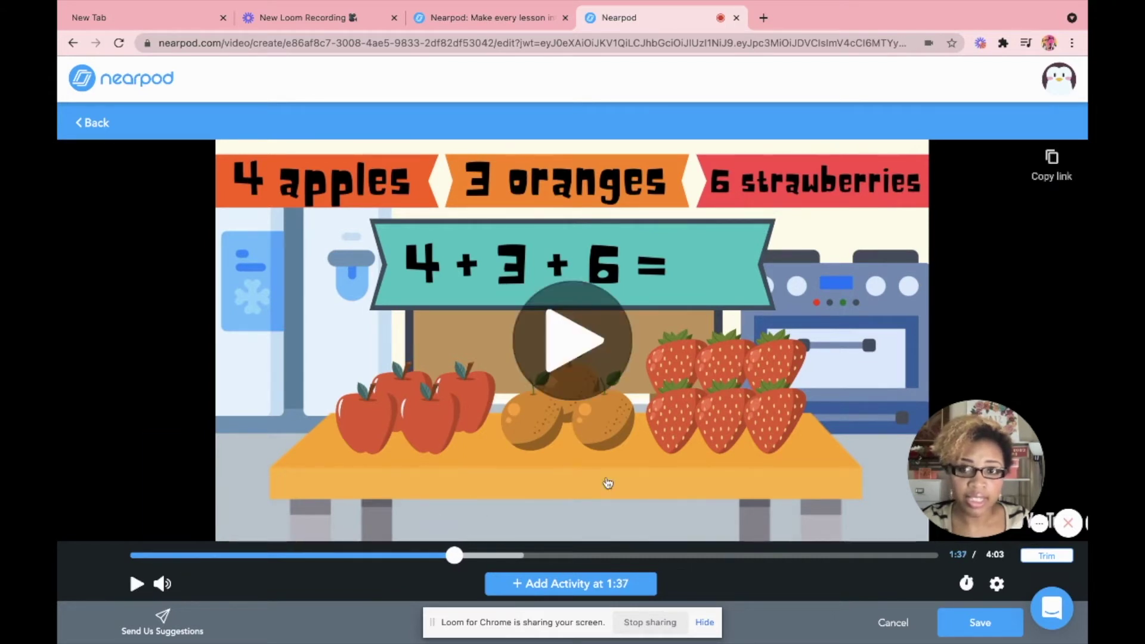
{"action": "left_click", "coordinate": [586, 587]}
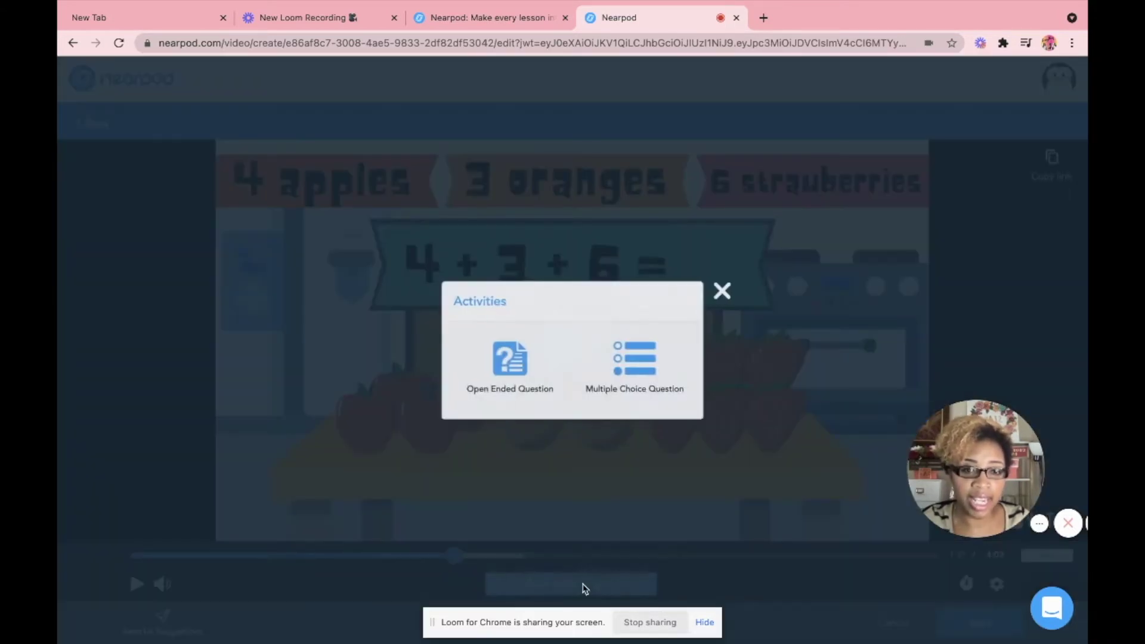
{"action": "left_click", "coordinate": [525, 374]}
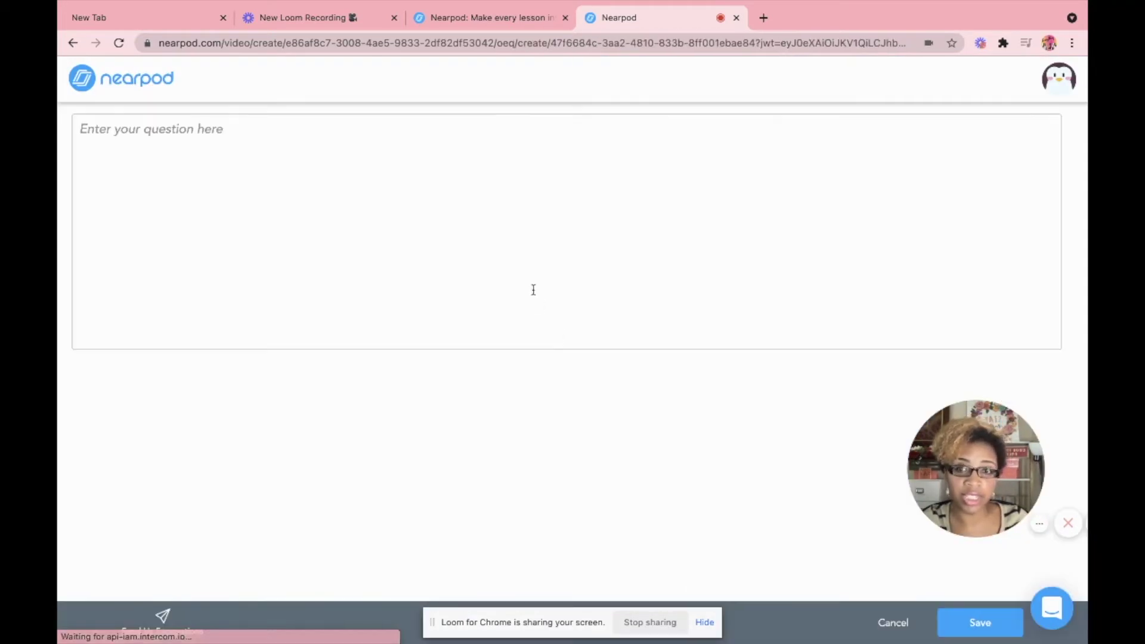
{"action": "type", "text": "What would the sum be in this problem?"}
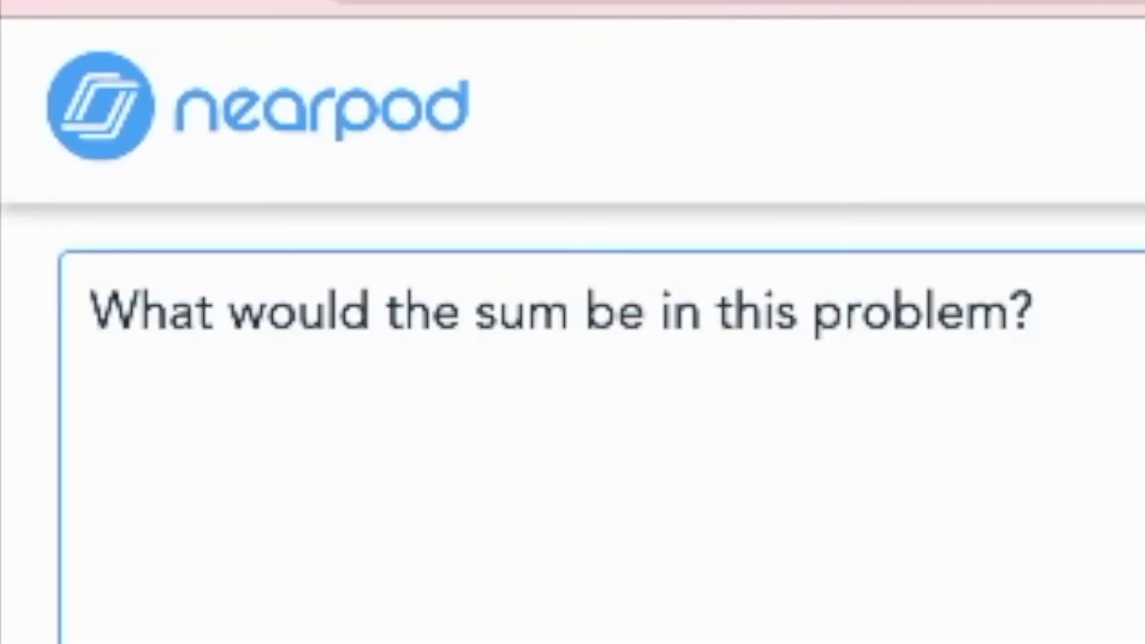
{"action": "left_click", "coordinate": [978, 624]}
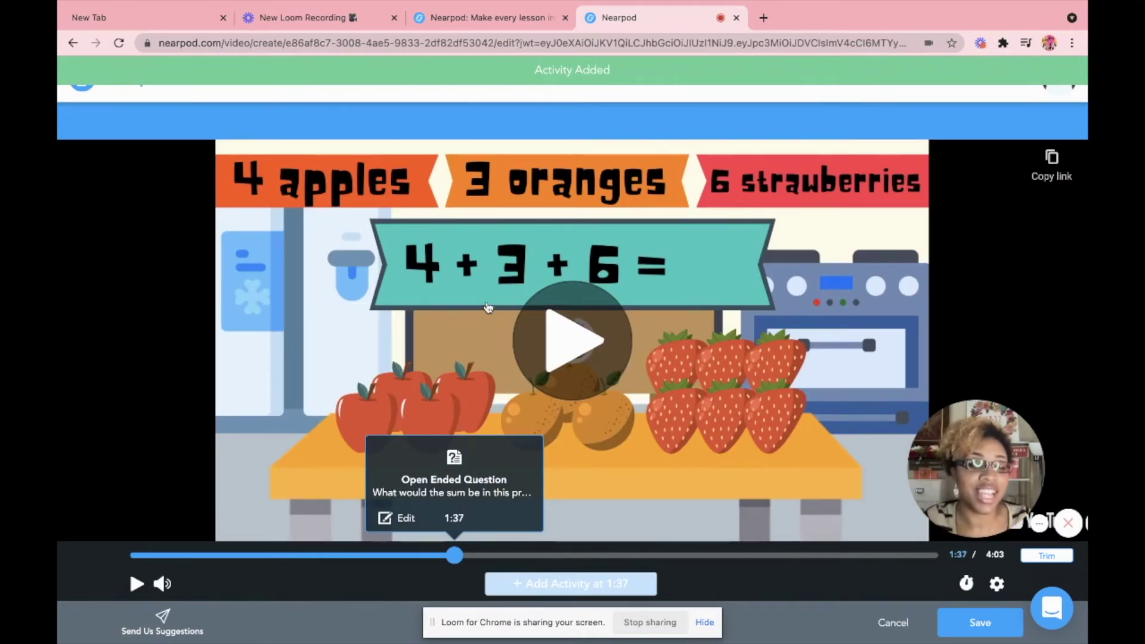
Step: At 3:11 add a multiple-choice question with 5 + 6 correct, then save the video to the lesson
{"action": "left_click", "coordinate": [561, 583]}
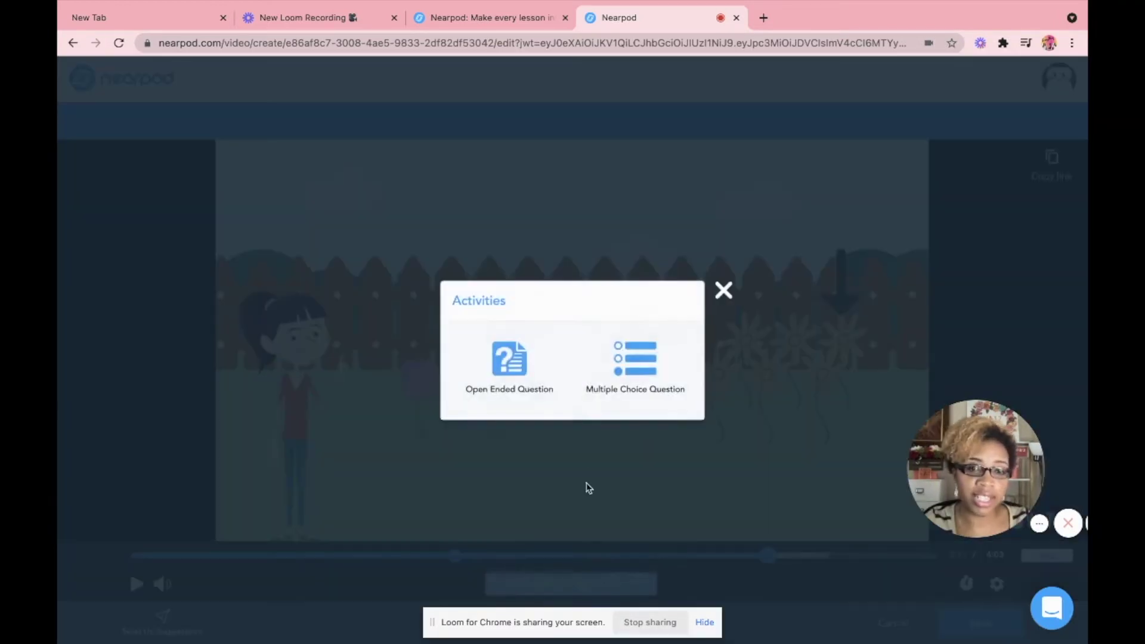
{"action": "left_click", "coordinate": [634, 360]}
{"action": "left_click", "coordinate": [330, 179]}
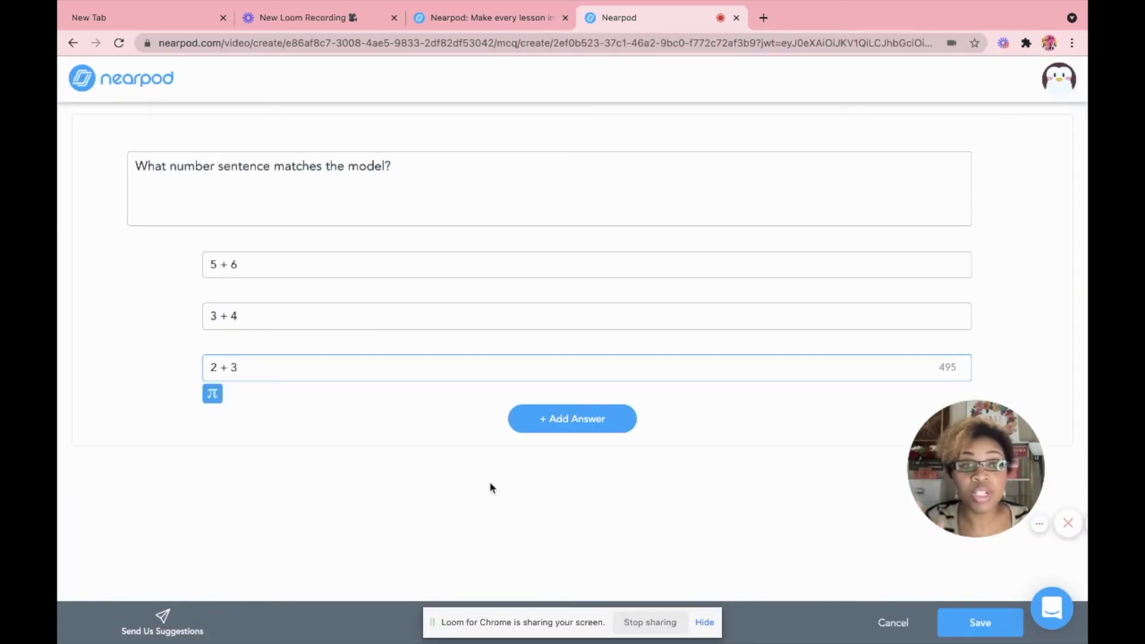
{"action": "mouse_move", "coordinate": [188, 284]}
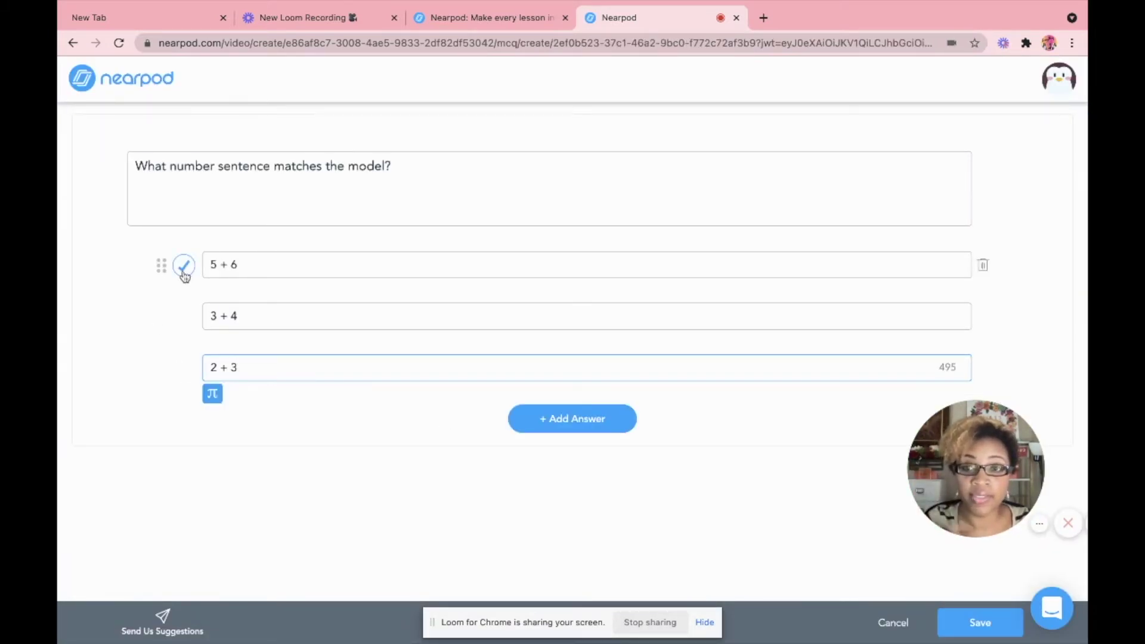
{"action": "left_click", "coordinate": [181, 322]}
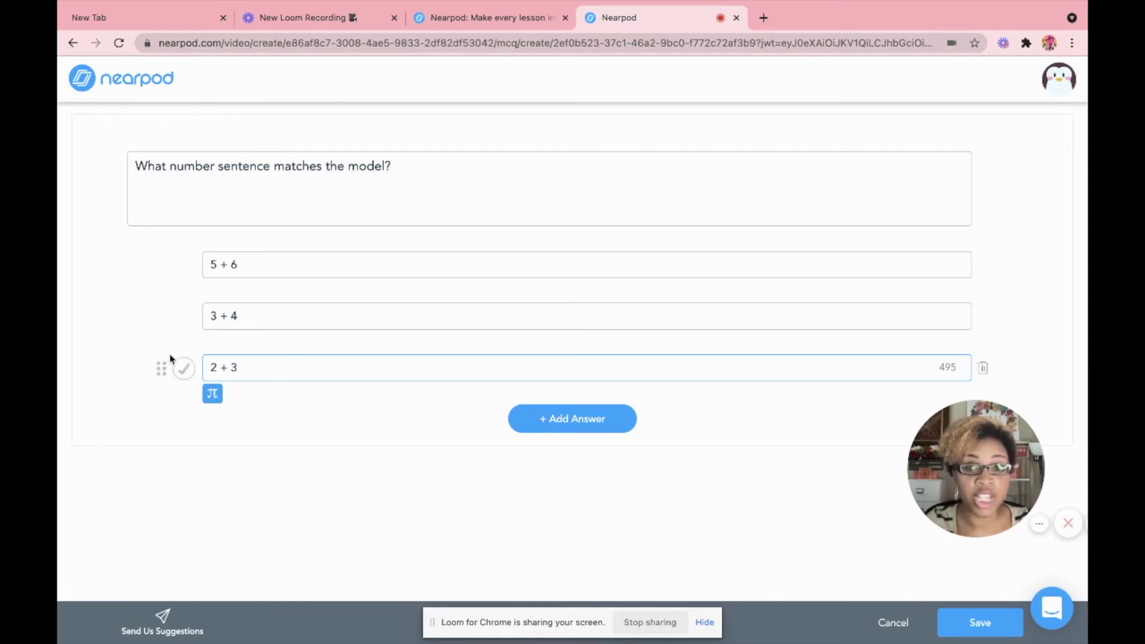
{"action": "left_click", "coordinate": [183, 270]}
{"action": "left_click", "coordinate": [182, 271]}
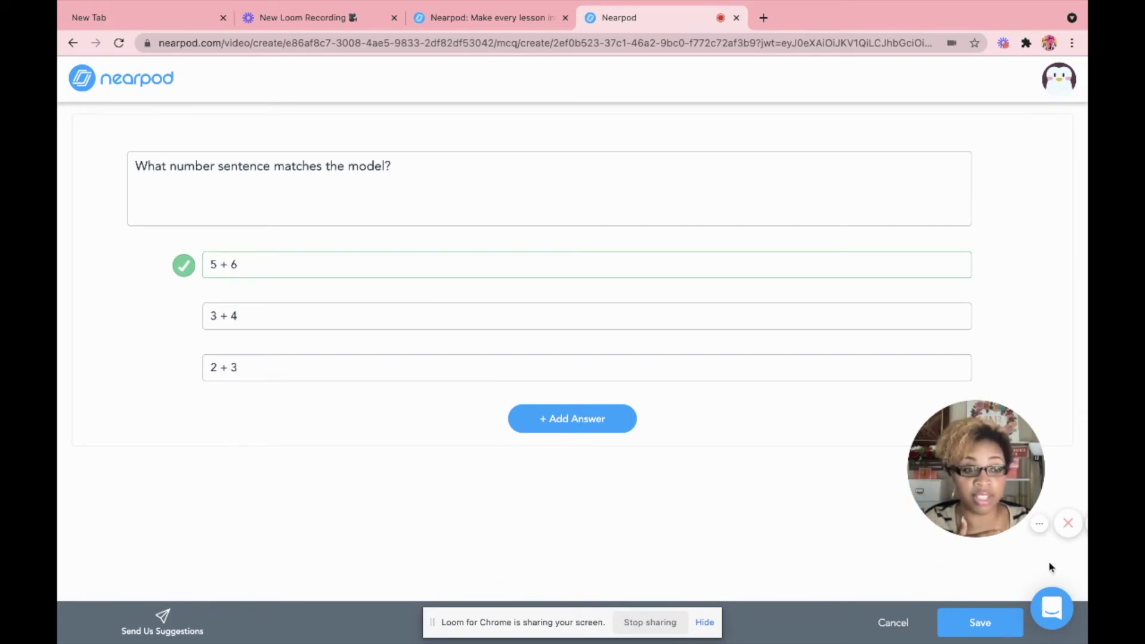
{"action": "left_click", "coordinate": [971, 620]}
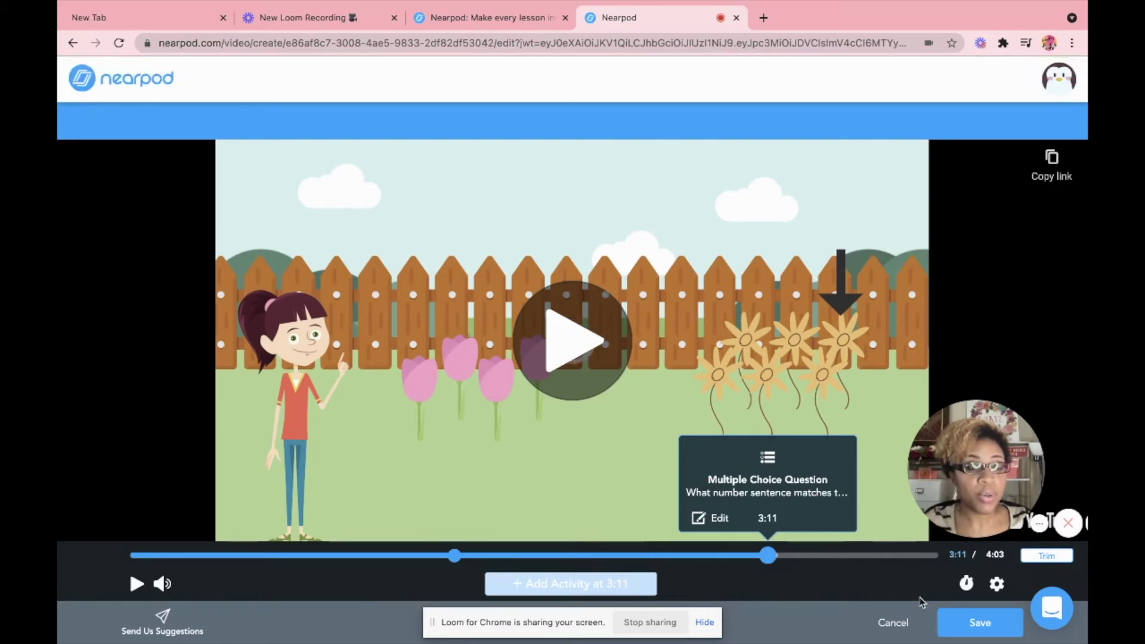
{"action": "left_click", "coordinate": [982, 620]}
{"action": "scroll", "coordinate": [519, 385], "scroll_direction": "up", "scroll_amount": 5}
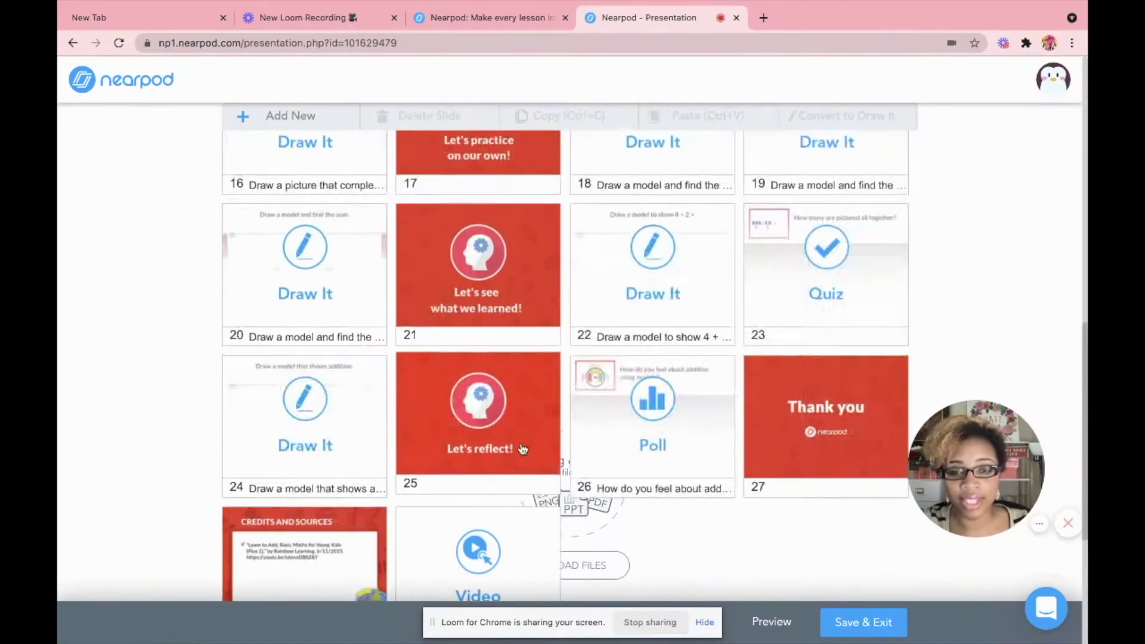
{"action": "left_click_drag", "start_coordinate": [501, 564], "coordinate": [453, 155]}
{"action": "scroll", "coordinate": [456, 358], "scroll_direction": "up", "scroll_amount": 8}
{"action": "left_click_drag", "start_coordinate": [456, 507], "coordinate": [429, 280]}
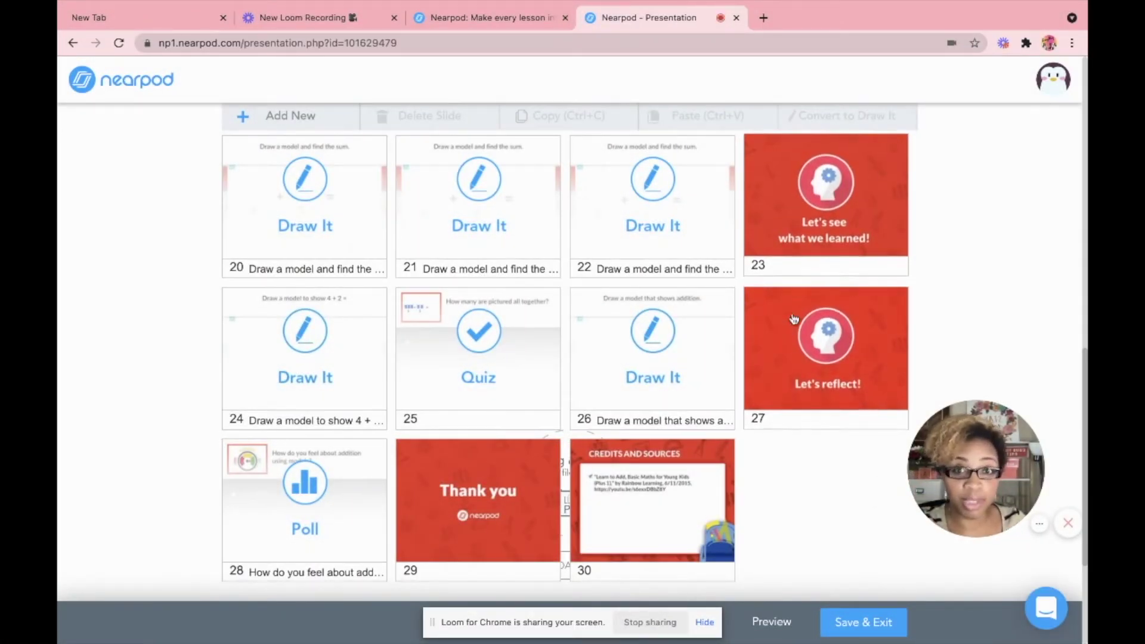
{"action": "scroll", "coordinate": [721, 399], "scroll_direction": "up", "scroll_amount": 1}
{"action": "scroll", "coordinate": [658, 281], "scroll_direction": "up", "scroll_amount": 1}
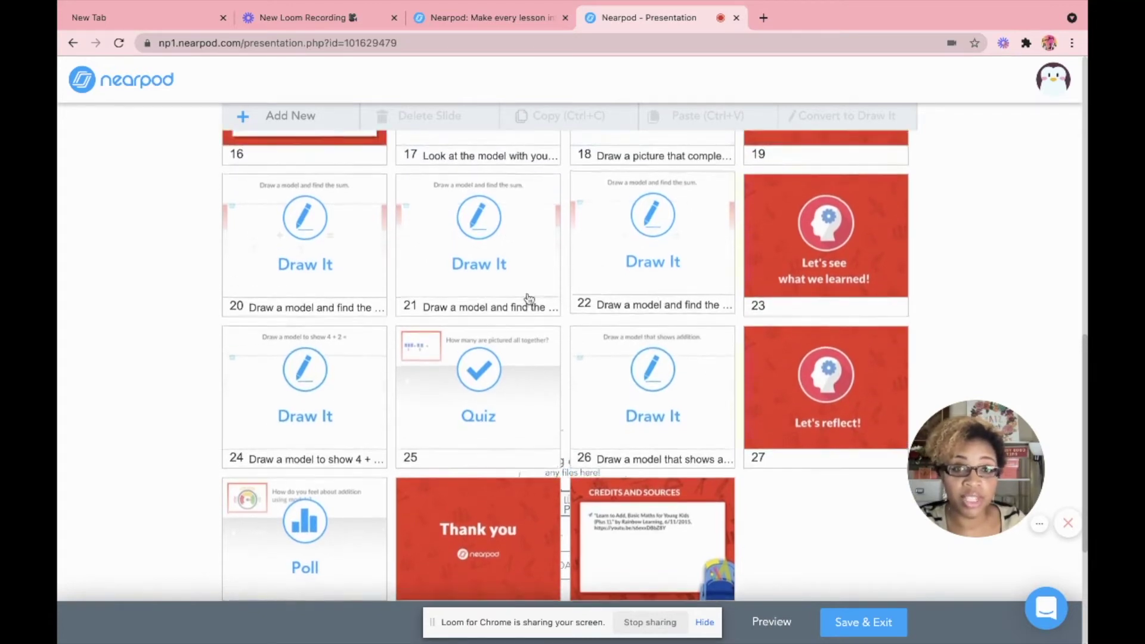
{"action": "scroll", "coordinate": [507, 302], "scroll_direction": "up", "scroll_amount": 5}
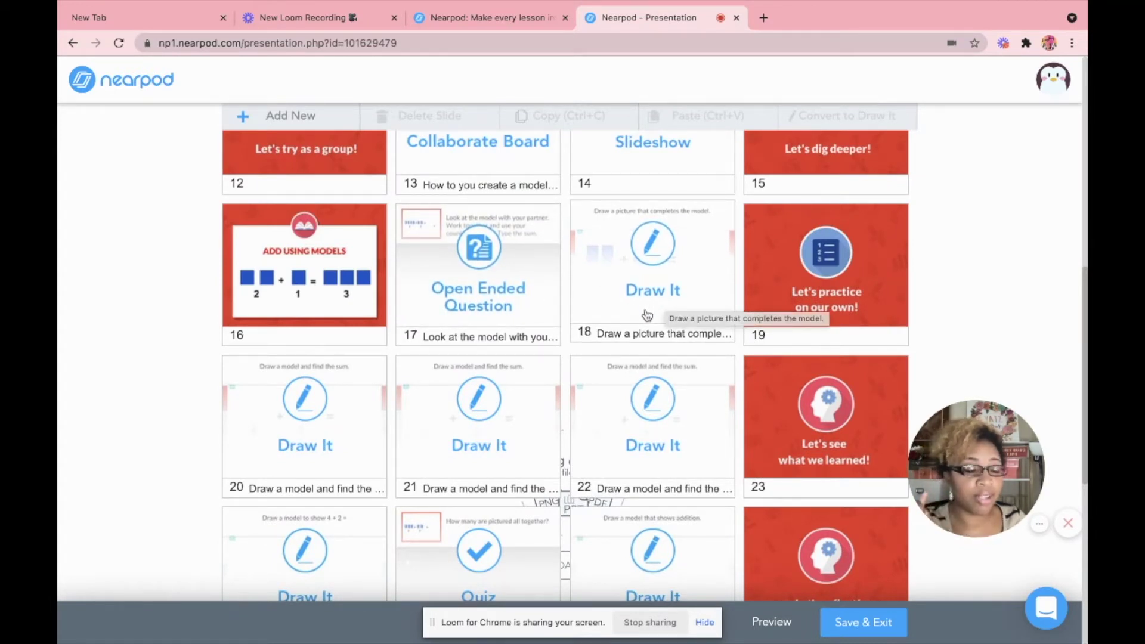
{"action": "scroll", "coordinate": [636, 311], "scroll_direction": "down", "scroll_amount": 3}
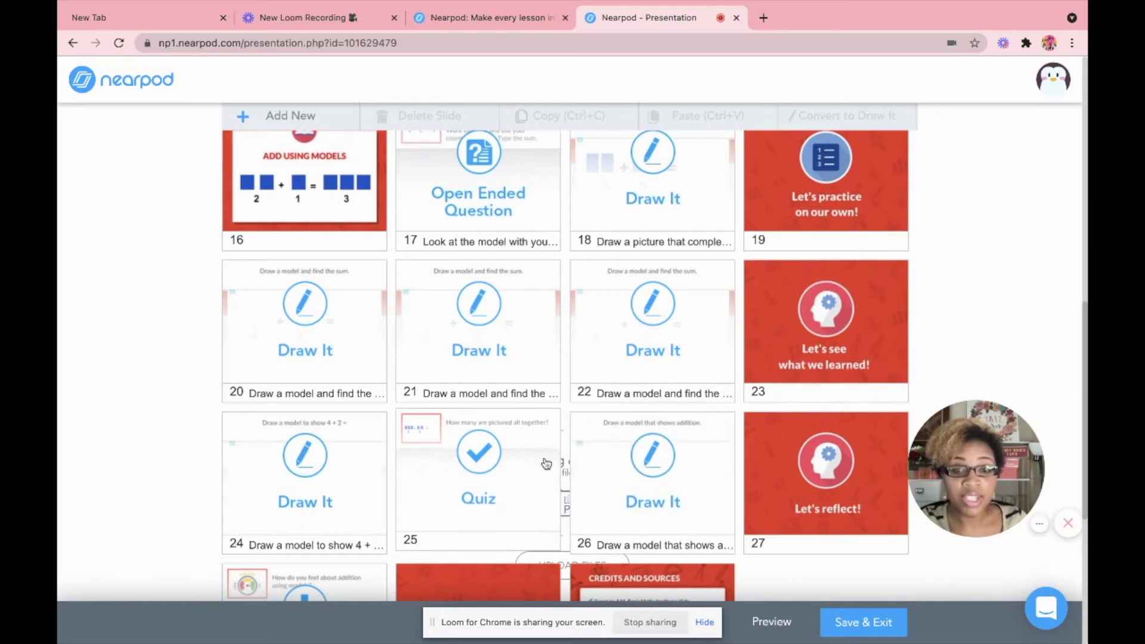
{"action": "scroll", "coordinate": [531, 495], "scroll_direction": "down", "scroll_amount": 1}
{"action": "scroll", "coordinate": [530, 495], "scroll_direction": "down", "scroll_amount": 3}
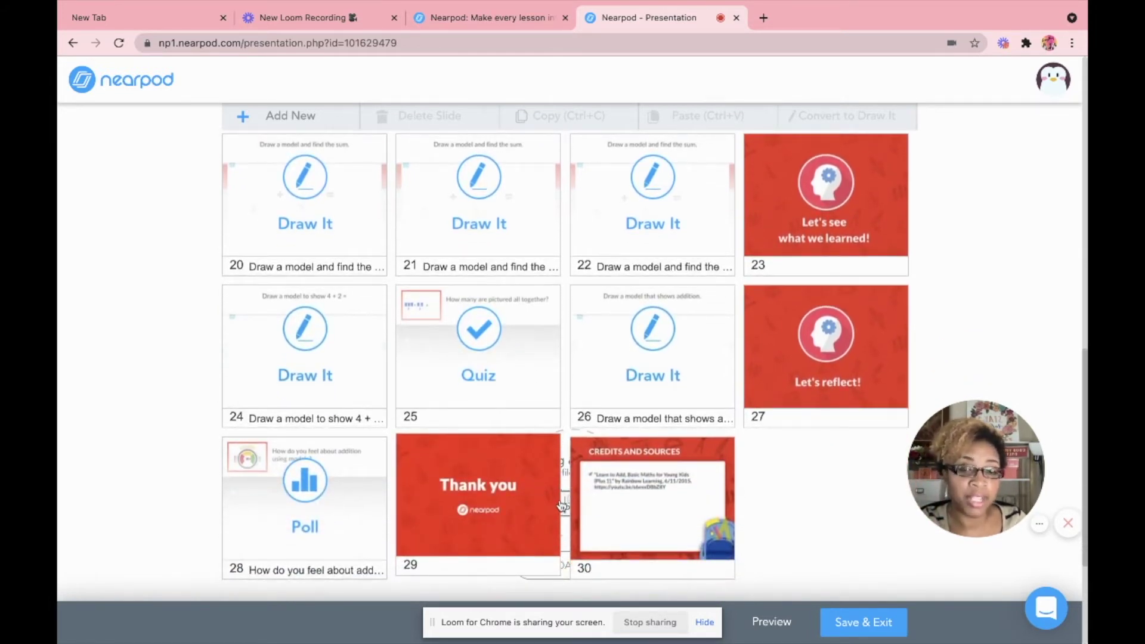
Step: Open the slide 25 quiz and change Question 3's text to 'What is the sum'
{"action": "left_click", "coordinate": [493, 377]}
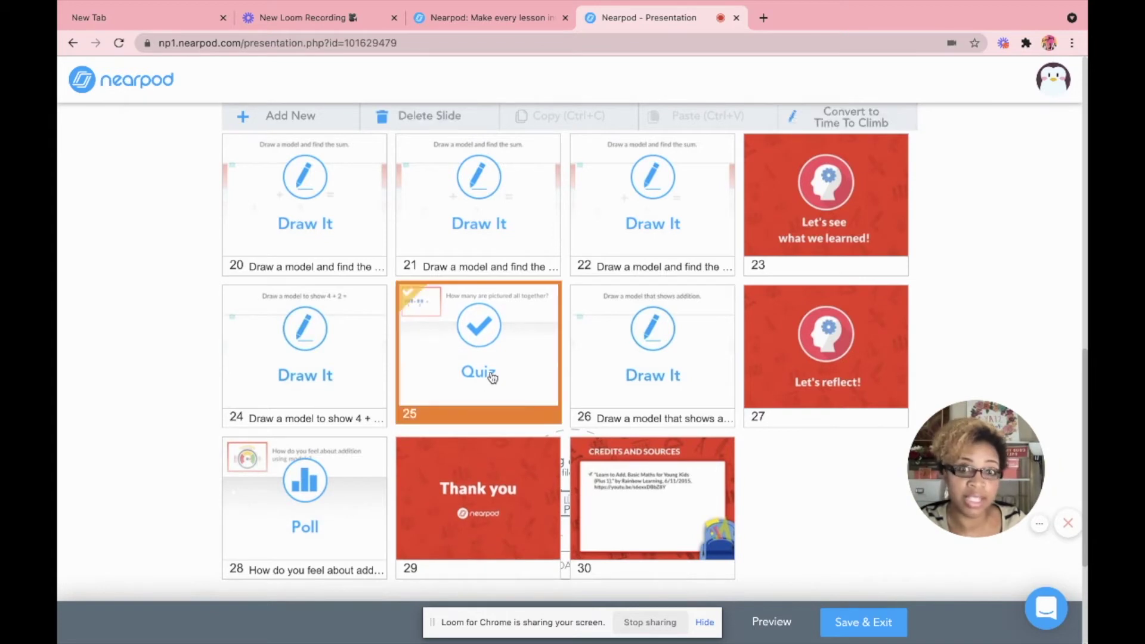
{"action": "double_click", "coordinate": [493, 378]}
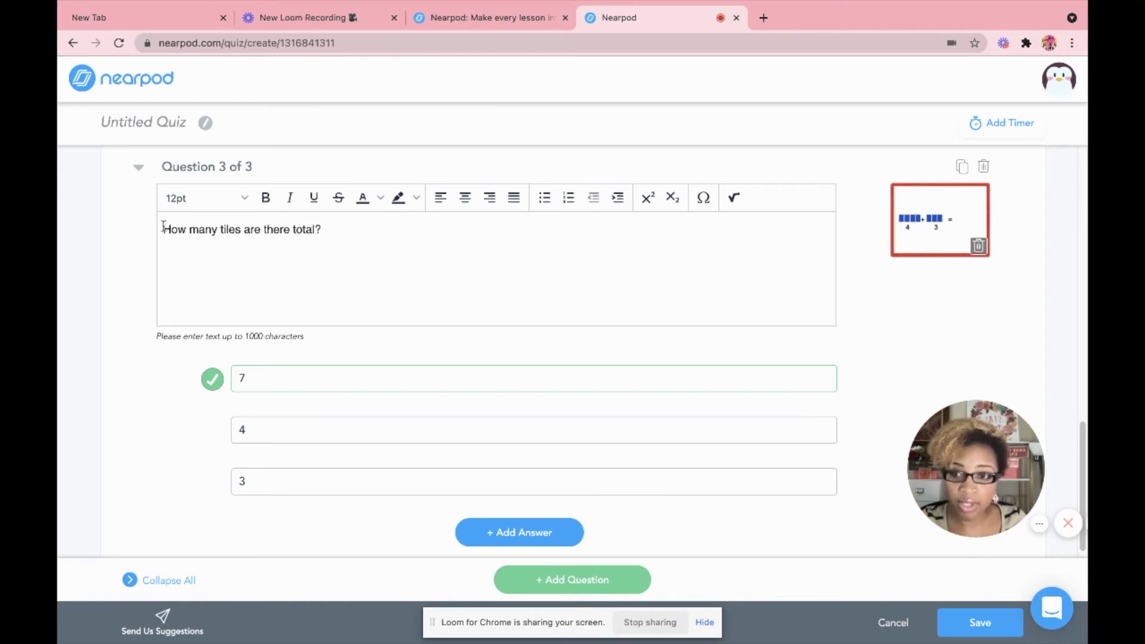
{"action": "left_click_drag", "start_coordinate": [163, 228], "coordinate": [314, 227]}
{"action": "type", "text": "What is the sum?"}
{"action": "scroll", "coordinate": [744, 373], "scroll_direction": "up", "scroll_amount": 7}
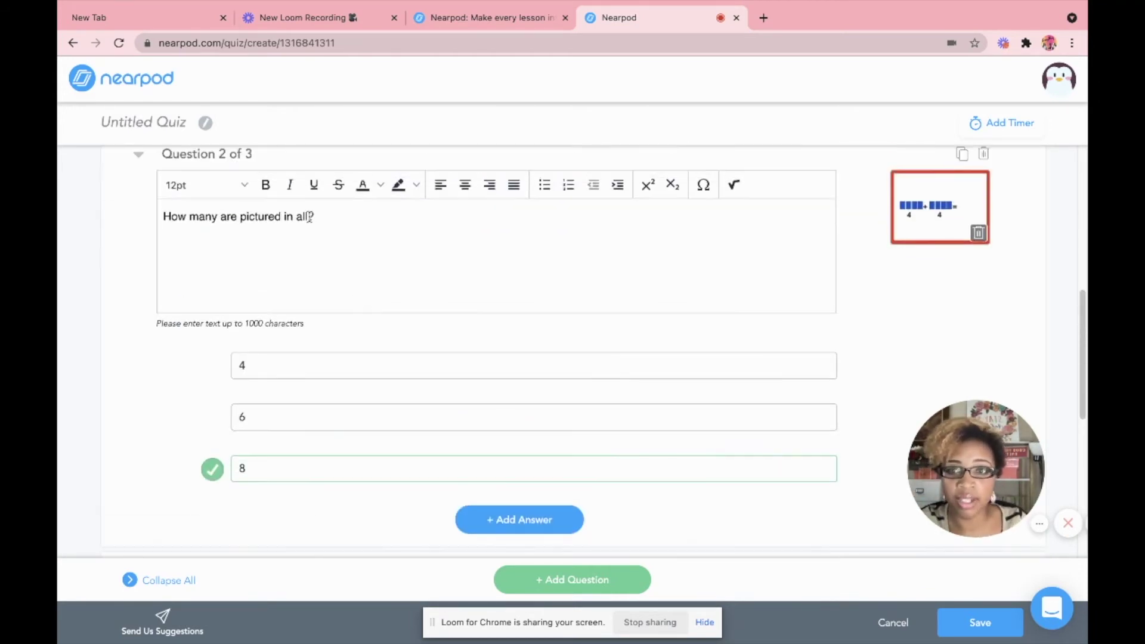
{"action": "scroll", "coordinate": [308, 218], "scroll_direction": "down", "scroll_amount": 7}
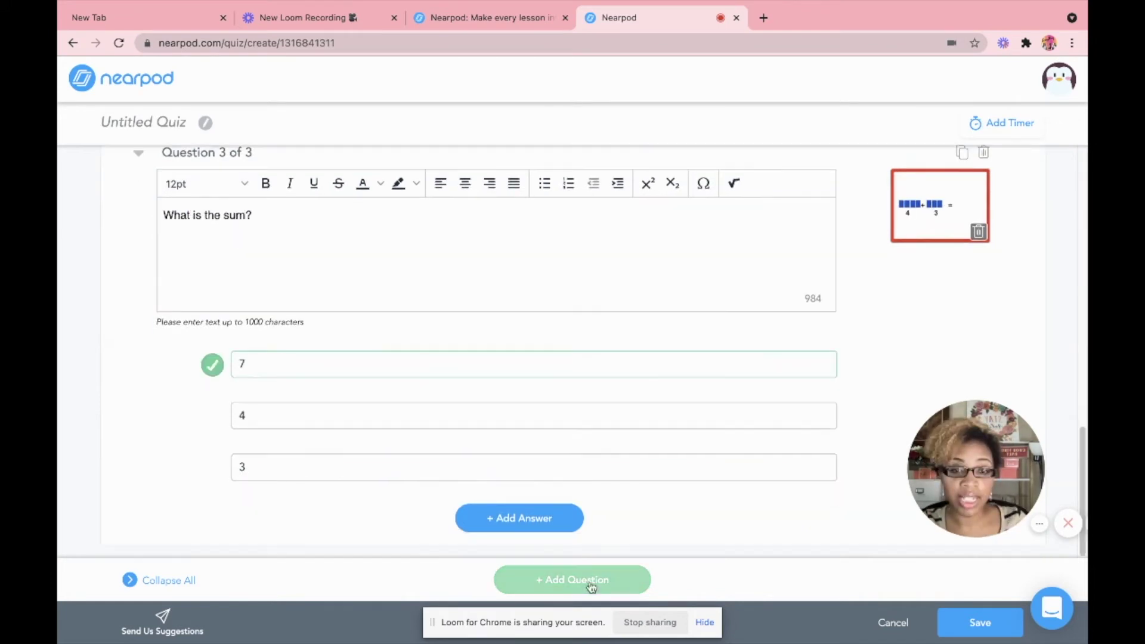
Step: Add a fourth question, toggle its first answer's correct mark, then delete that empty question
{"action": "left_click", "coordinate": [591, 584]}
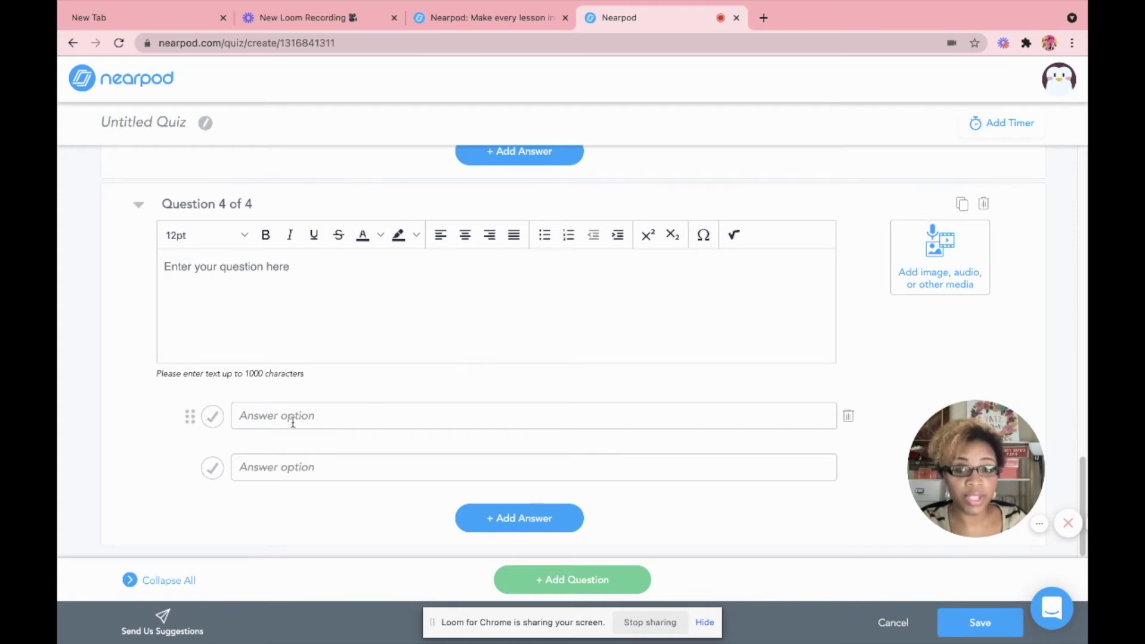
{"action": "left_click", "coordinate": [213, 417]}
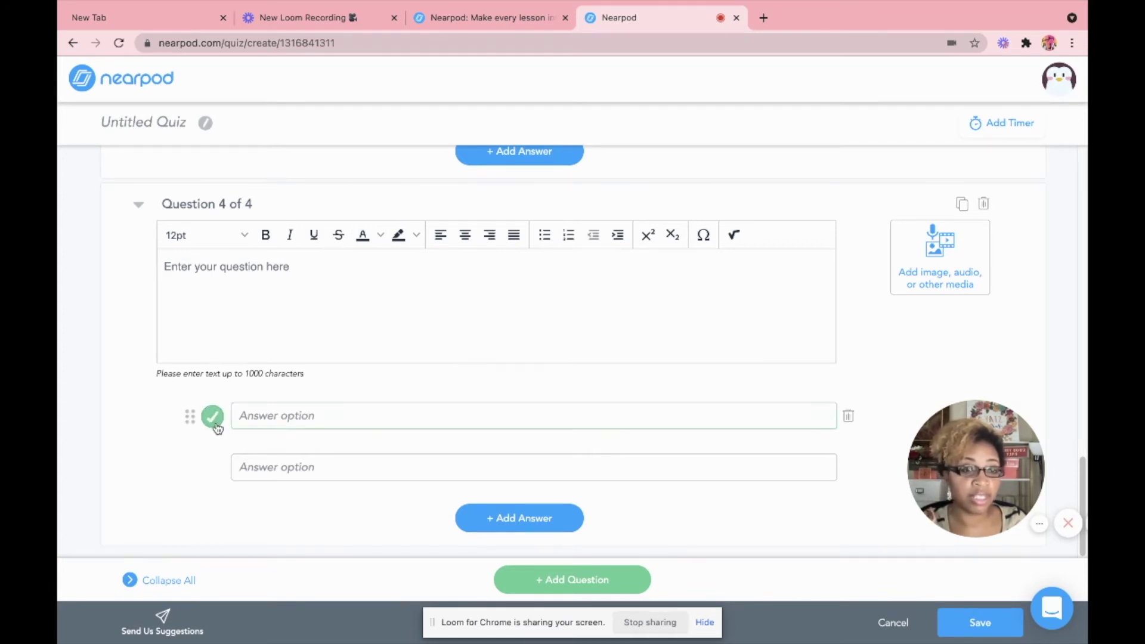
{"action": "left_click", "coordinate": [215, 425]}
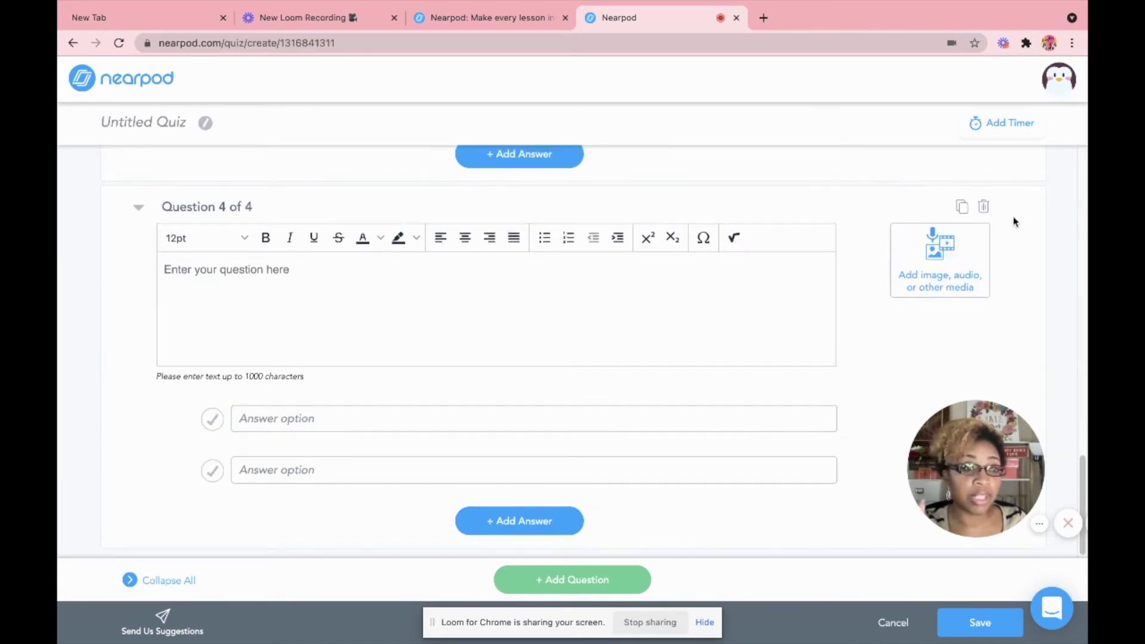
{"action": "left_click", "coordinate": [984, 207]}
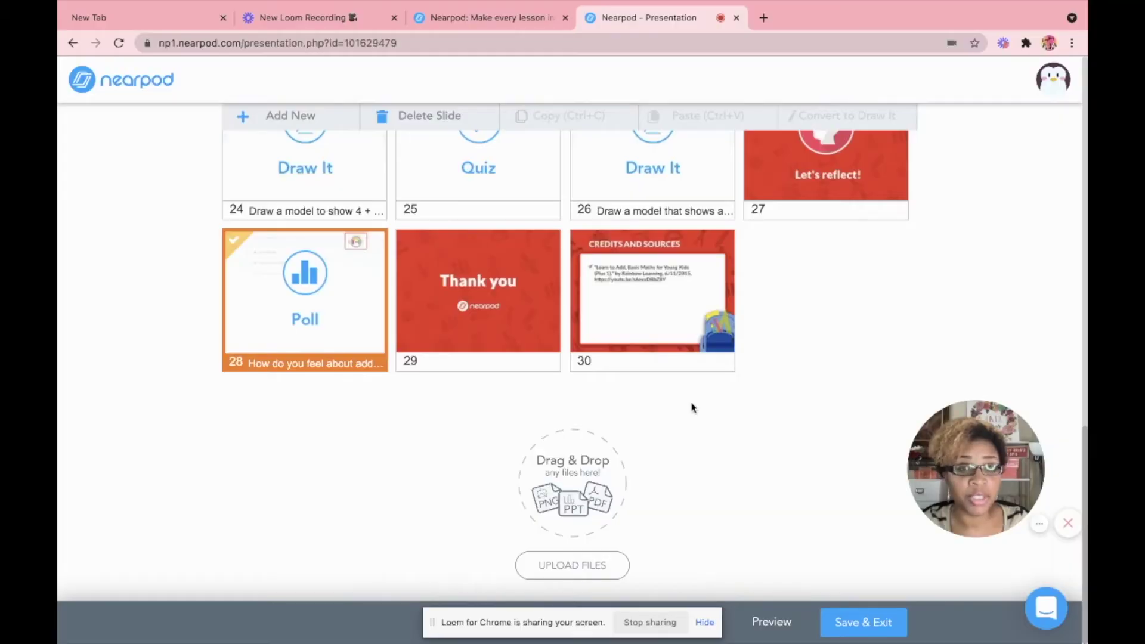
Step: Scroll the slide grid back to the early slides and launch the Student Preview
{"action": "scroll", "coordinate": [706, 417], "scroll_direction": "up", "scroll_amount": 8}
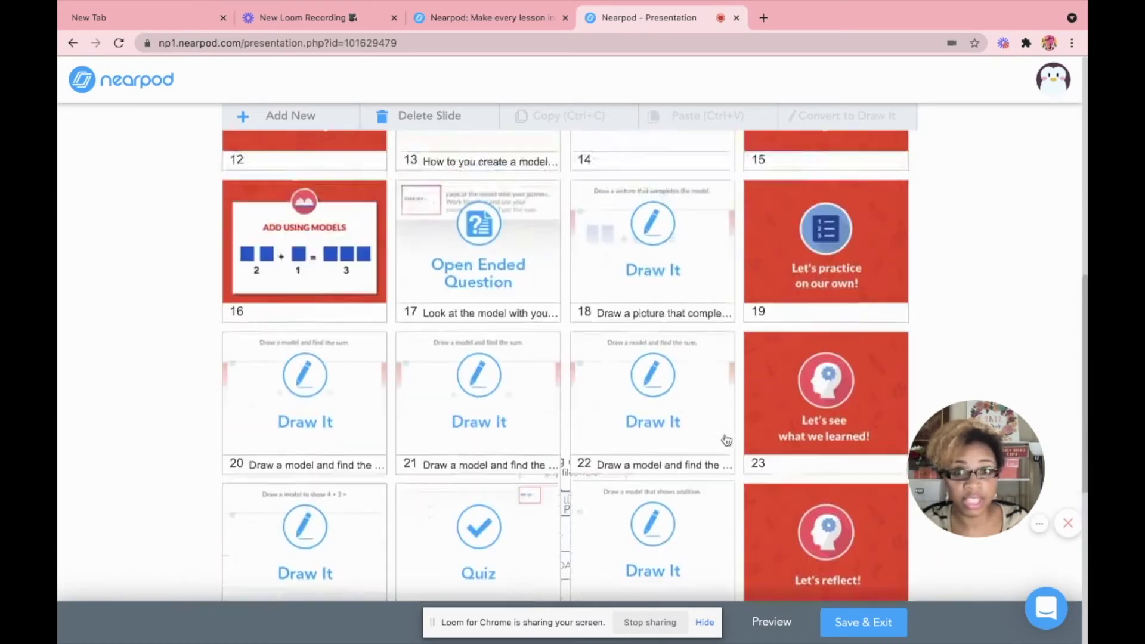
{"action": "scroll", "coordinate": [727, 441], "scroll_direction": "up", "scroll_amount": 5}
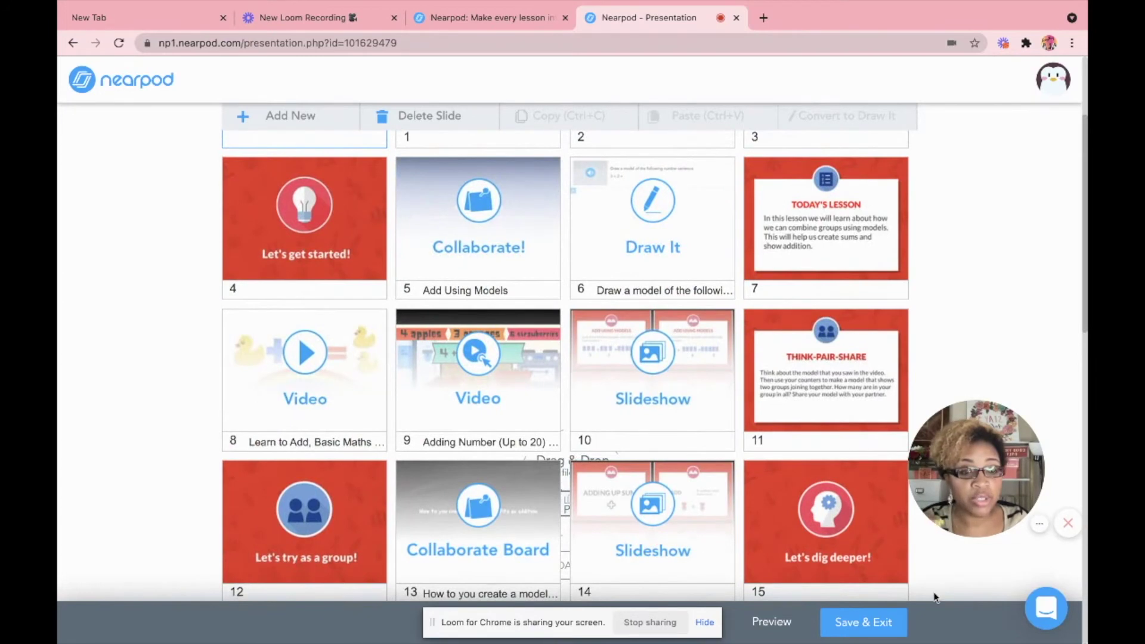
{"action": "scroll", "coordinate": [935, 597], "scroll_direction": "down", "scroll_amount": 1}
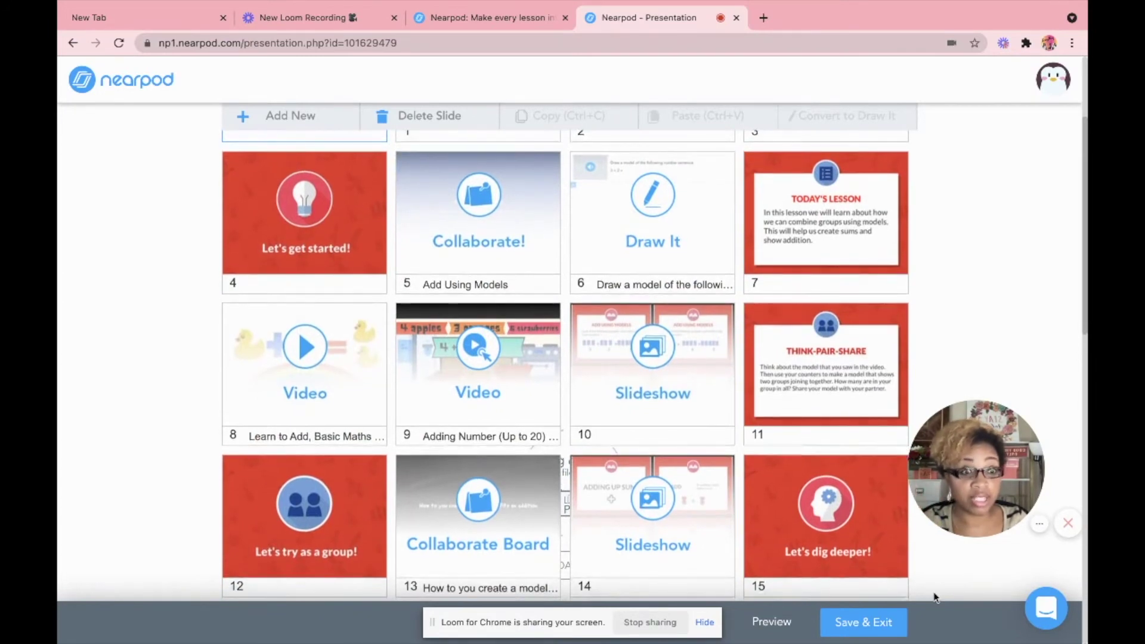
{"action": "left_click", "coordinate": [772, 625]}
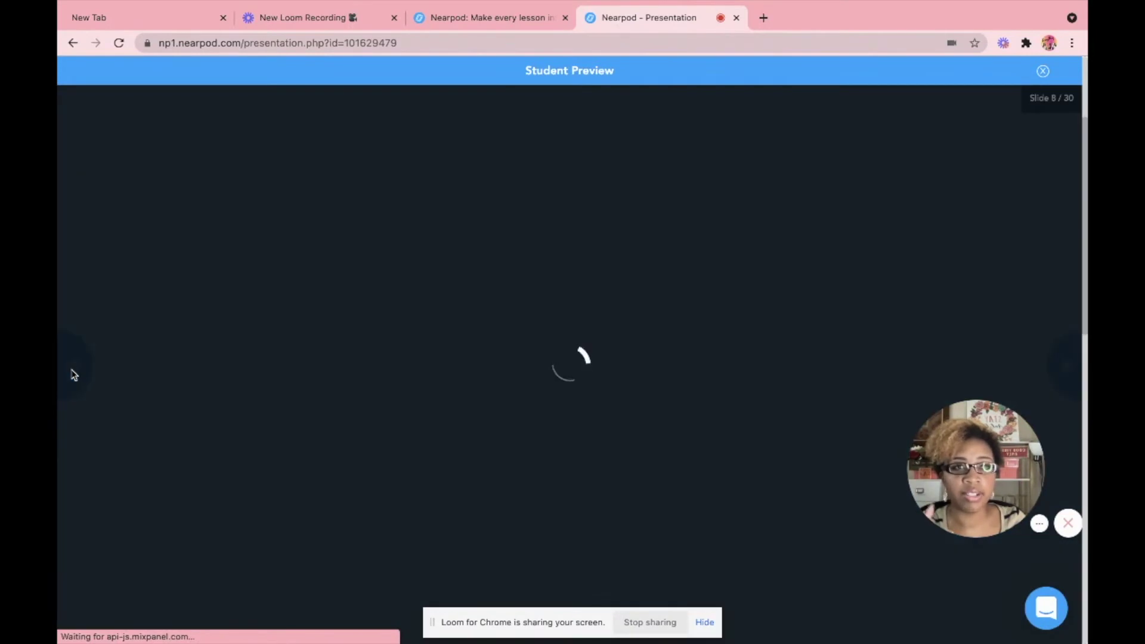
Step: Step back through the preview to the lesson's title slide
{"action": "left_click", "coordinate": [73, 374]}
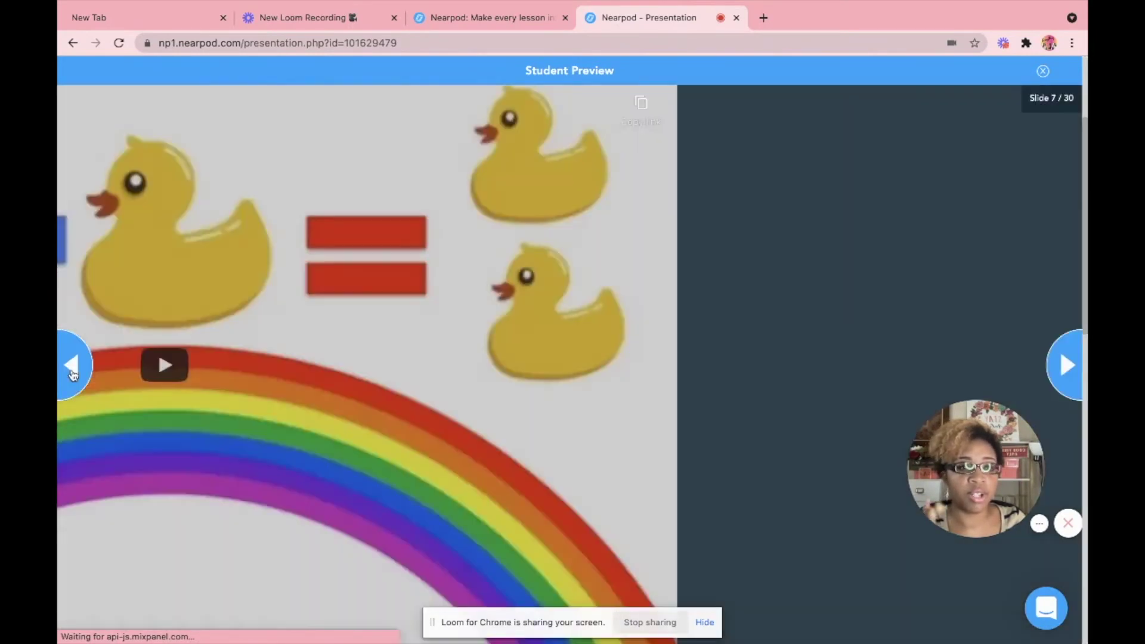
{"action": "left_click", "coordinate": [72, 374]}
{"action": "left_click", "coordinate": [73, 374]}
{"action": "left_click", "coordinate": [73, 373]}
{"action": "left_click", "coordinate": [72, 374]}
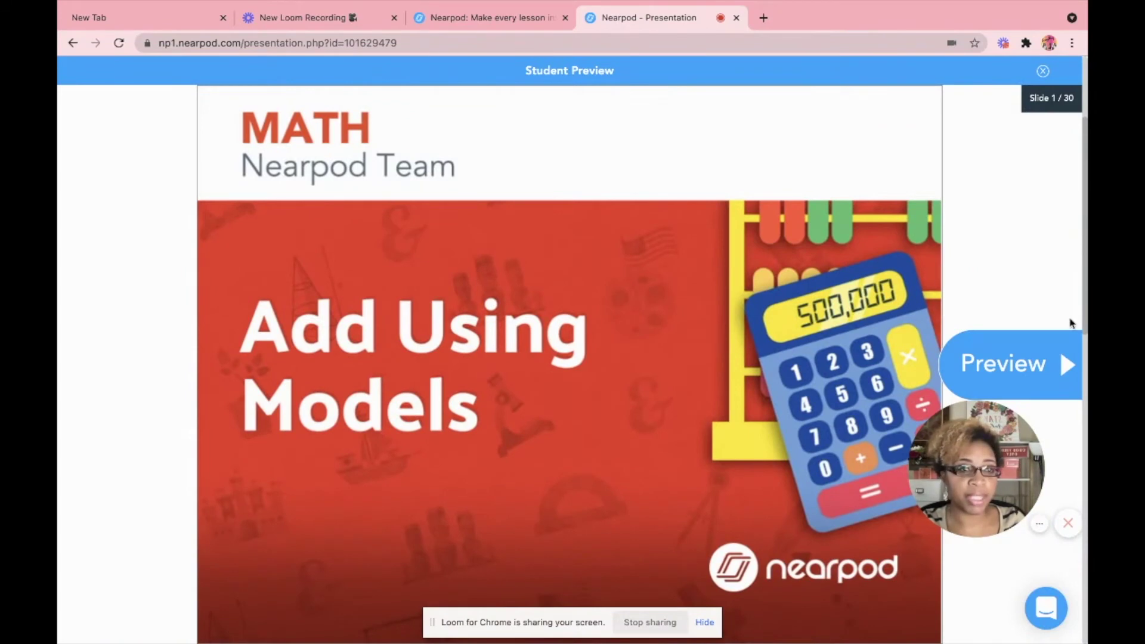
Step: Advance past the Essential Question and Let's get started! slides to the Draw It 3 + 2 slide
{"action": "left_click", "coordinate": [1054, 376]}
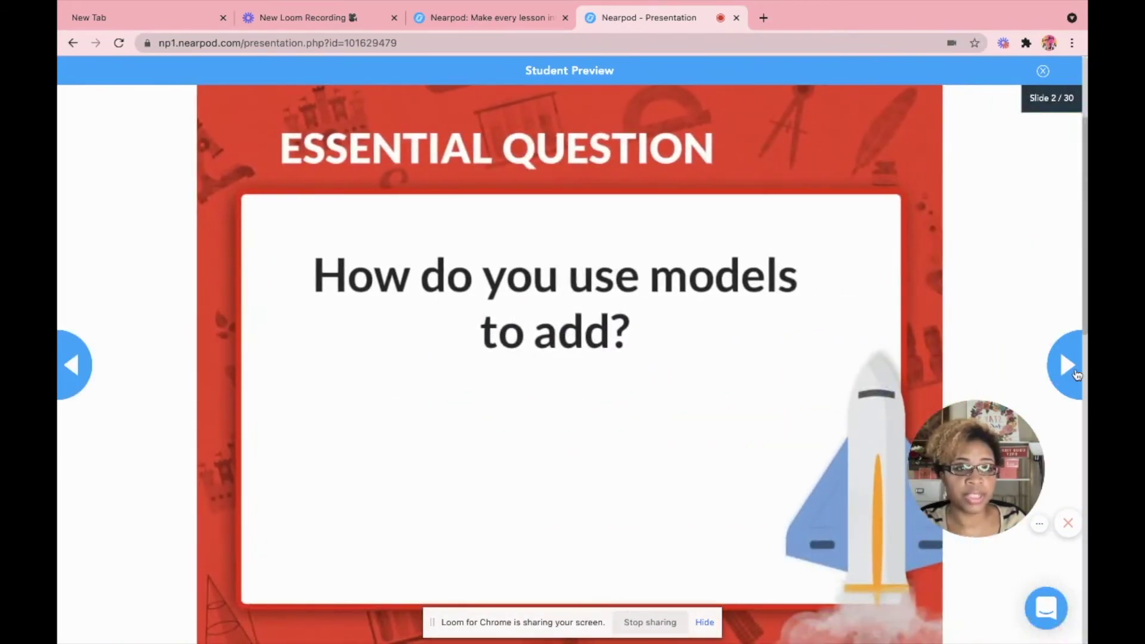
{"action": "left_click", "coordinate": [1066, 374]}
{"action": "left_click", "coordinate": [1067, 374]}
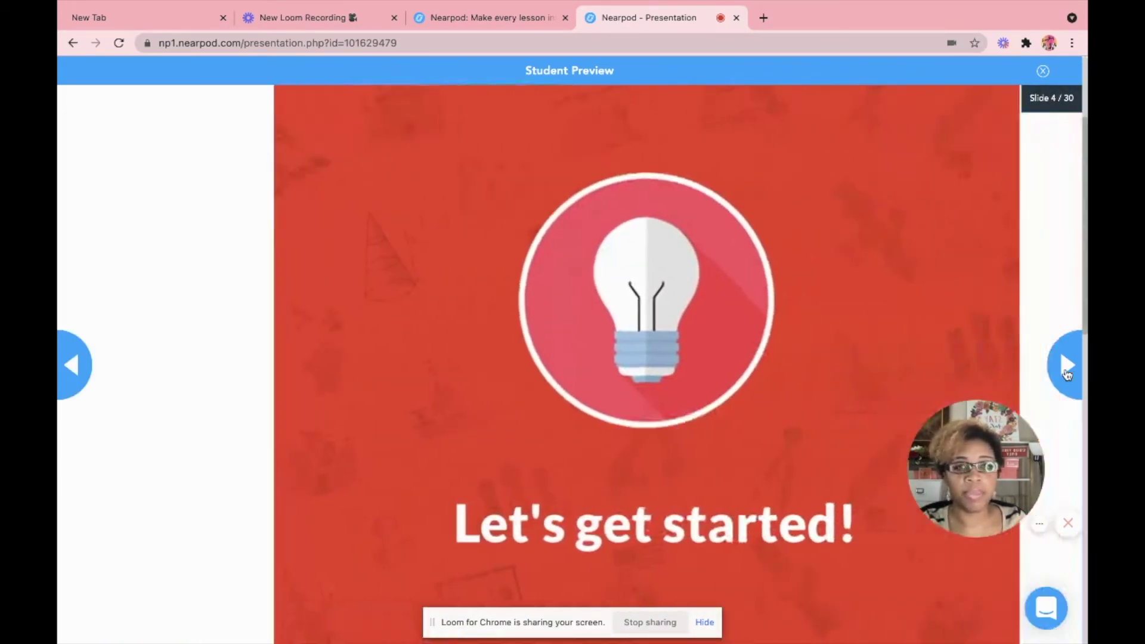
{"action": "left_click", "coordinate": [1067, 374]}
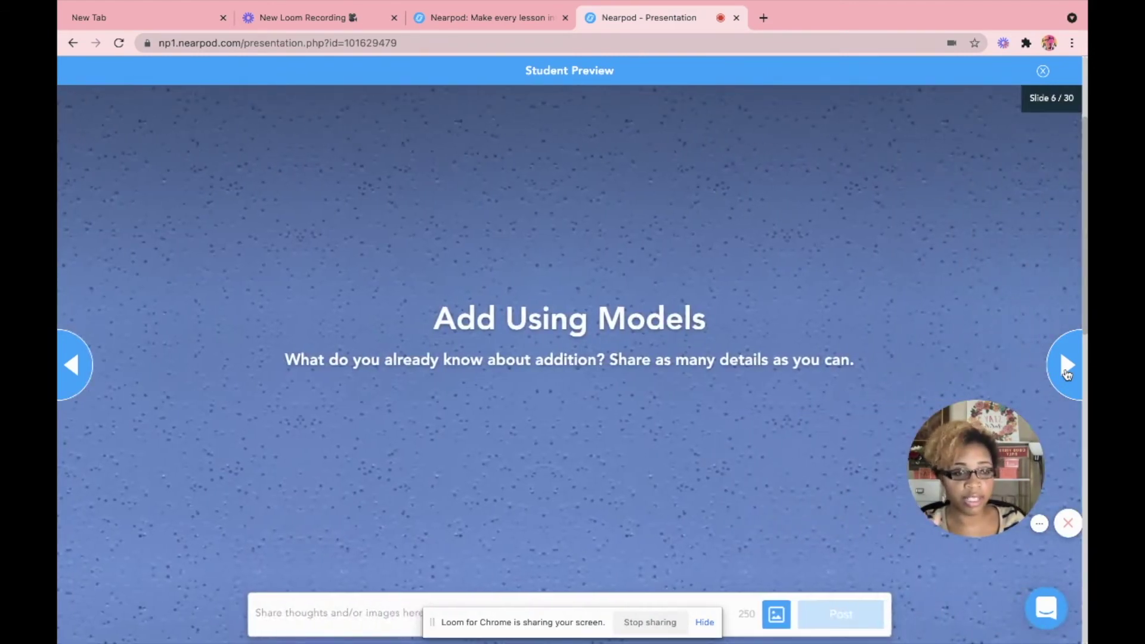
{"action": "left_click", "coordinate": [1067, 374]}
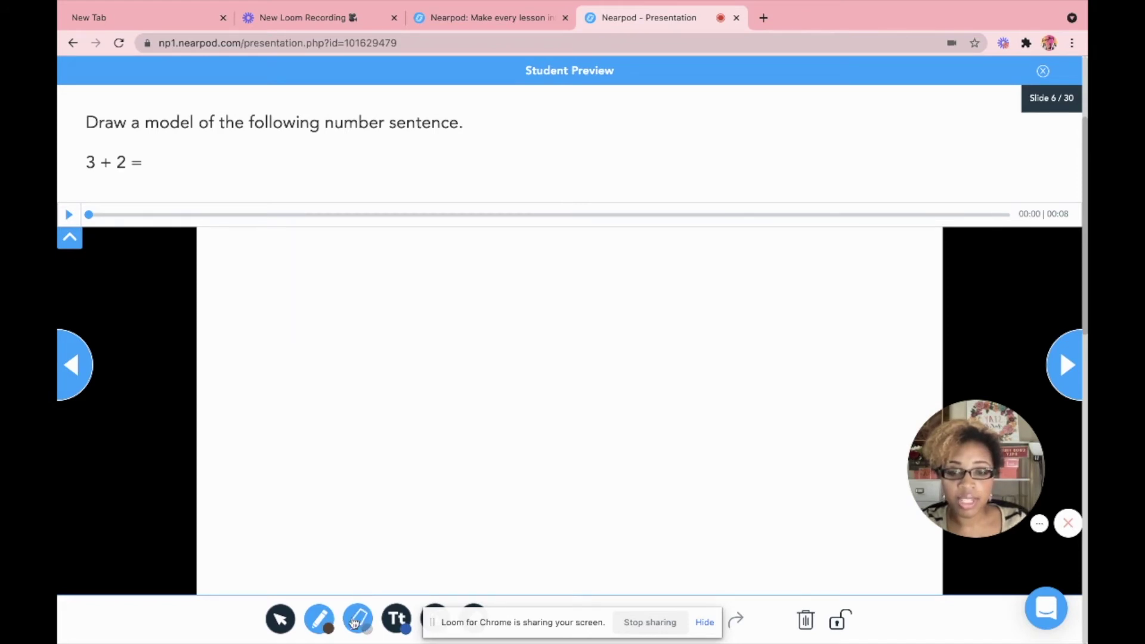
{"action": "left_click", "coordinate": [319, 619]}
Step: Draw three red ovals, a black plus, two green ovals and an equals sign
{"action": "left_click", "coordinate": [313, 570]}
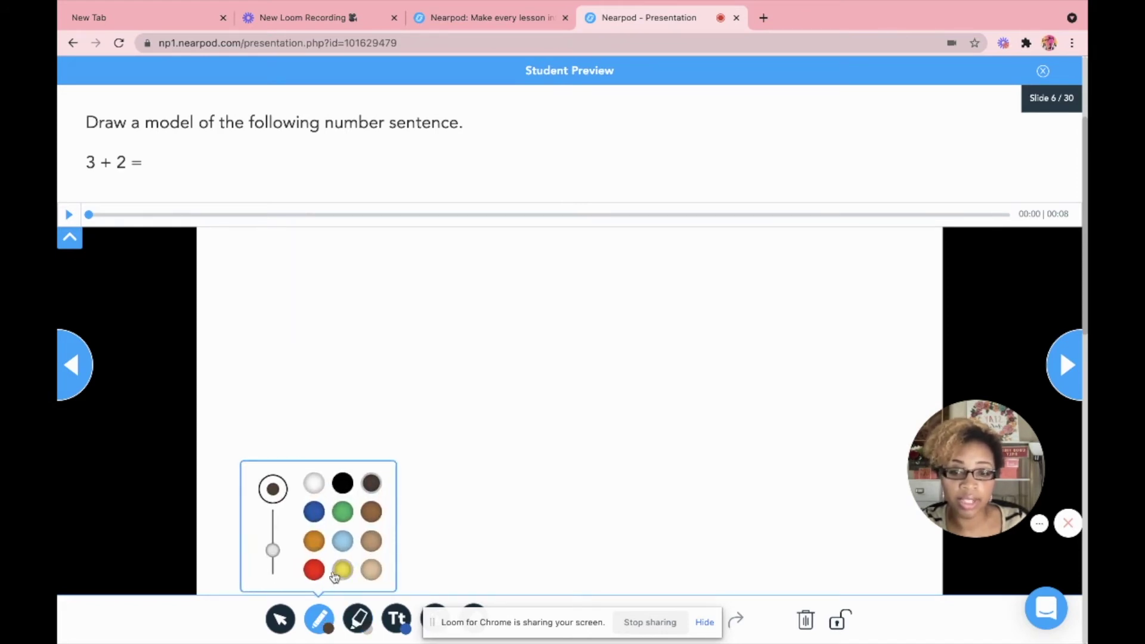
{"action": "mouse_move", "coordinate": [343, 297]}
{"action": "left_mouse_down"}
{"action": "mouse_move", "coordinate": [302, 357]}
{"action": "mouse_move", "coordinate": [343, 296]}
{"action": "mouse_move", "coordinate": [365, 332]}
{"action": "mouse_move", "coordinate": [374, 300]}
{"action": "left_mouse_up"}
{"action": "left_click_drag", "start_coordinate": [421, 307], "coordinate": [425, 308]}
{"action": "left_click", "coordinate": [319, 619]}
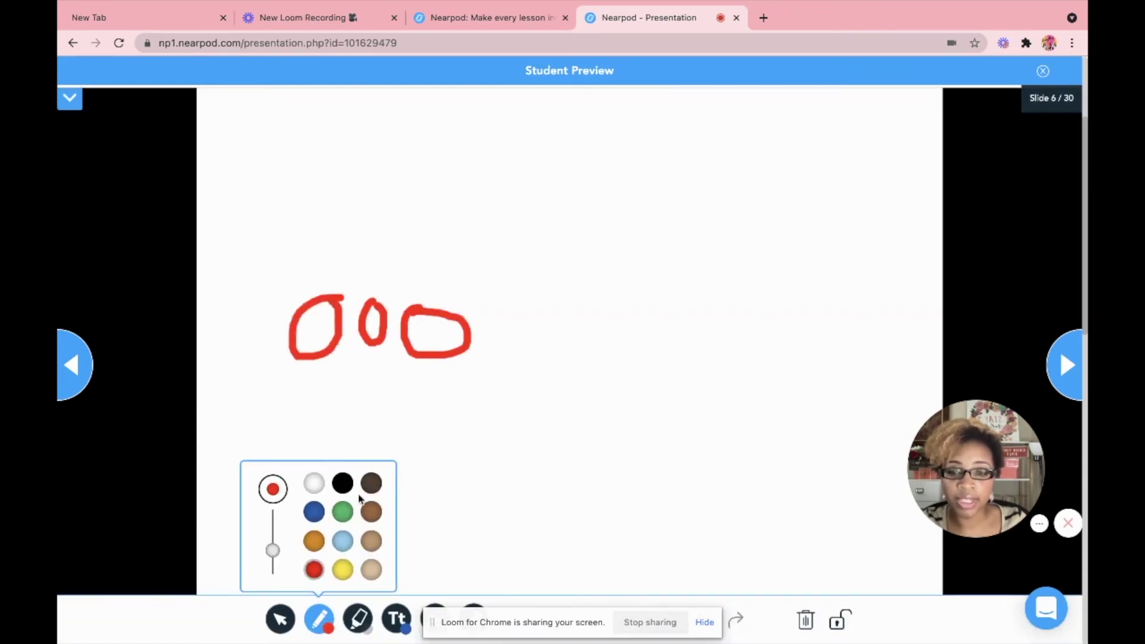
{"action": "left_click", "coordinate": [343, 483]}
{"action": "left_click_drag", "start_coordinate": [511, 313], "coordinate": [506, 361]}
{"action": "left_click_drag", "start_coordinate": [500, 325], "coordinate": [519, 323]}
{"action": "left_click", "coordinate": [319, 618]}
{"action": "left_click", "coordinate": [343, 512]}
{"action": "left_click_drag", "start_coordinate": [588, 311], "coordinate": [582, 311]}
{"action": "left_click_drag", "start_coordinate": [626, 311], "coordinate": [620, 315]}
{"action": "left_click_drag", "start_coordinate": [703, 331], "coordinate": [723, 330]}
{"action": "left_click_drag", "start_coordinate": [703, 351], "coordinate": [721, 349]}
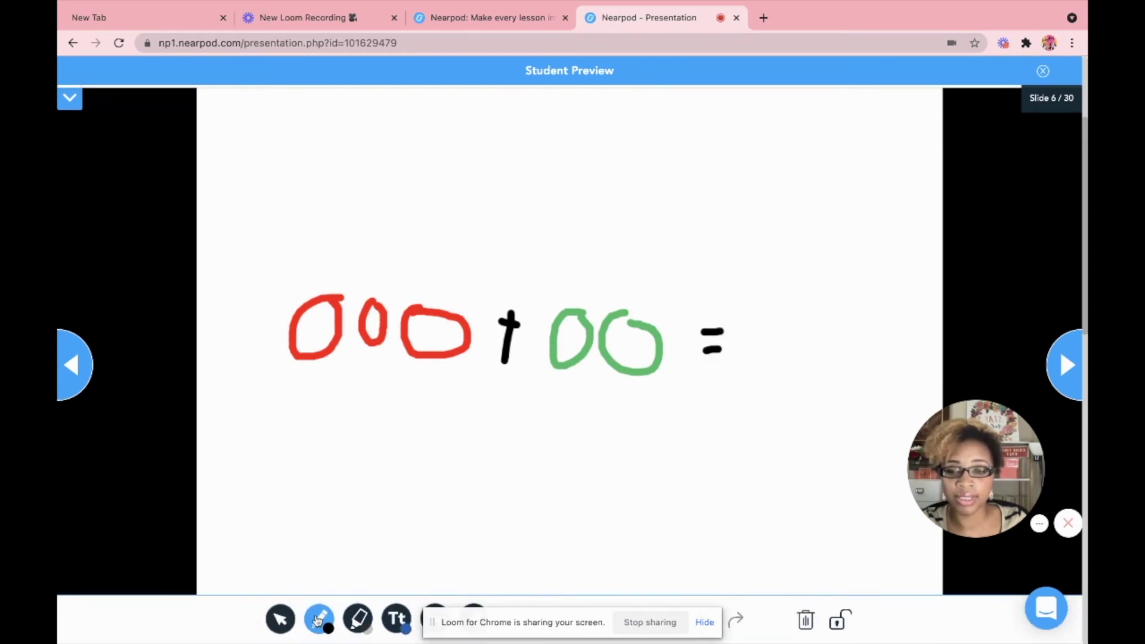
Step: Draw the combined red and green ovals as the sum and label the groups 3, 2 and 5
{"action": "left_click", "coordinate": [319, 618]}
{"action": "left_click", "coordinate": [314, 570]}
{"action": "mouse_move", "coordinate": [788, 324]}
{"action": "left_mouse_down"}
{"action": "mouse_move", "coordinate": [811, 358]}
{"action": "mouse_move", "coordinate": [791, 325]}
{"action": "left_mouse_up"}
{"action": "left_click_drag", "start_coordinate": [859, 327], "coordinate": [901, 339]}
{"action": "left_click", "coordinate": [319, 618]}
{"action": "left_click", "coordinate": [341, 516]}
{"action": "mouse_move", "coordinate": [814, 273]}
{"action": "left_mouse_down"}
{"action": "mouse_move", "coordinate": [830, 294]}
{"action": "mouse_move", "coordinate": [881, 280]}
{"action": "left_mouse_up"}
{"action": "left_click", "coordinate": [319, 618]}
{"action": "left_click", "coordinate": [341, 489]}
{"action": "mouse_move", "coordinate": [372, 191]}
{"action": "left_mouse_down"}
{"action": "mouse_move", "coordinate": [404, 256]}
{"action": "mouse_move", "coordinate": [381, 236]}
{"action": "left_mouse_up"}
{"action": "left_click_drag", "start_coordinate": [537, 205], "coordinate": [655, 259]}
{"action": "mouse_move", "coordinate": [862, 193]}
{"action": "left_mouse_down"}
{"action": "mouse_move", "coordinate": [806, 206]}
{"action": "mouse_move", "coordinate": [820, 233]}
{"action": "left_mouse_up"}
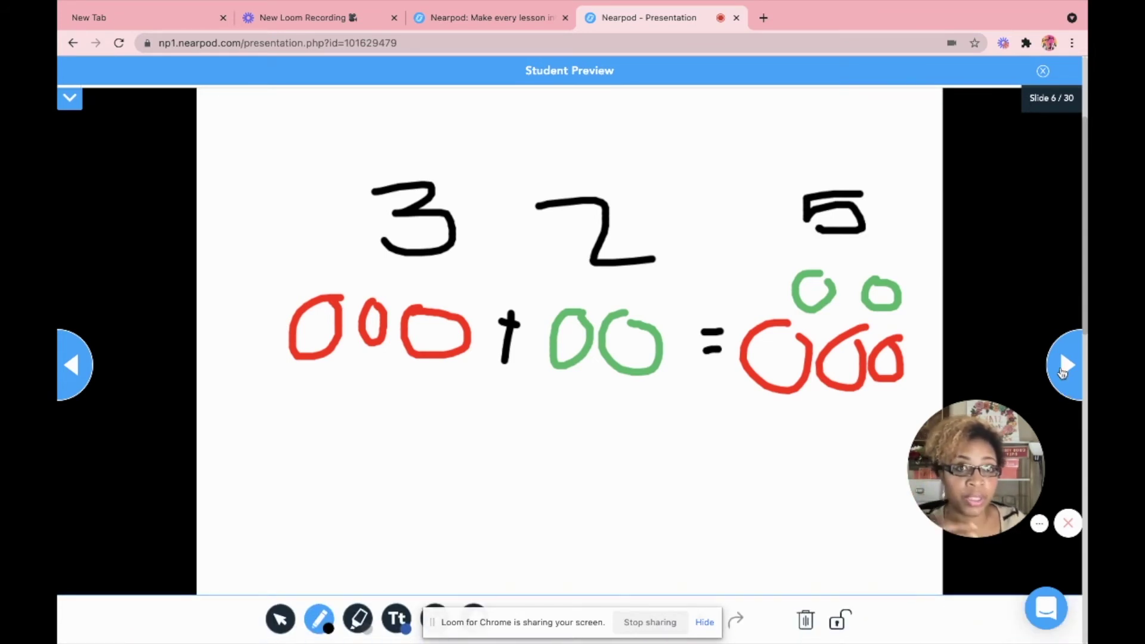
Step: Advance to the Collaborate Board question and post 'They look at the picture'
{"action": "left_click", "coordinate": [1062, 370]}
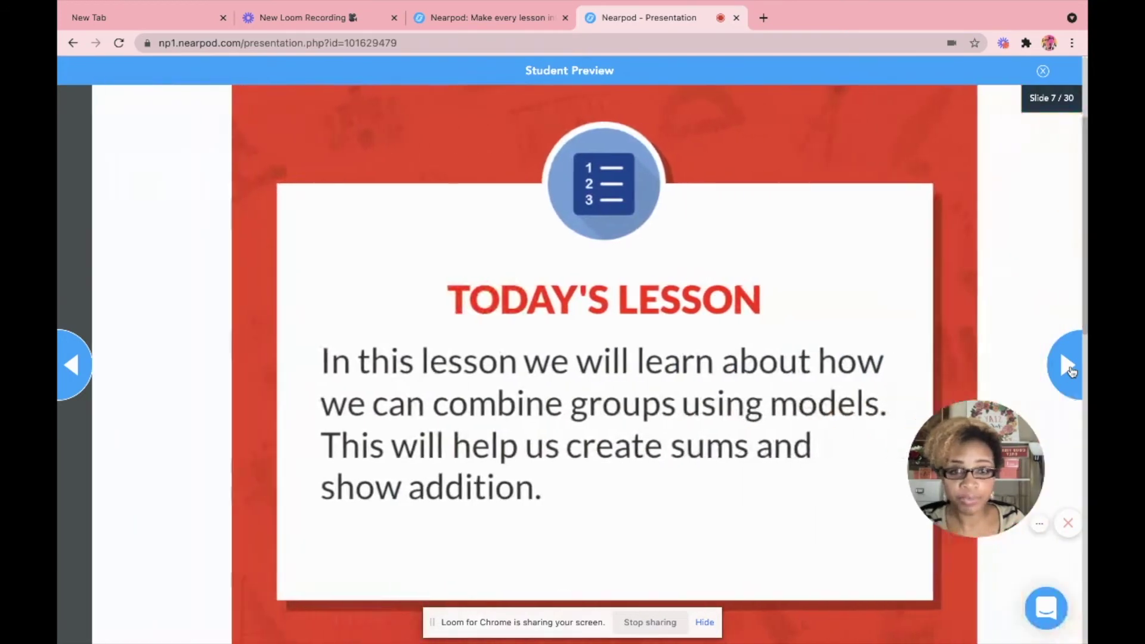
{"action": "left_click", "coordinate": [1068, 371]}
{"action": "left_click", "coordinate": [1070, 372]}
{"action": "left_click", "coordinate": [1069, 369]}
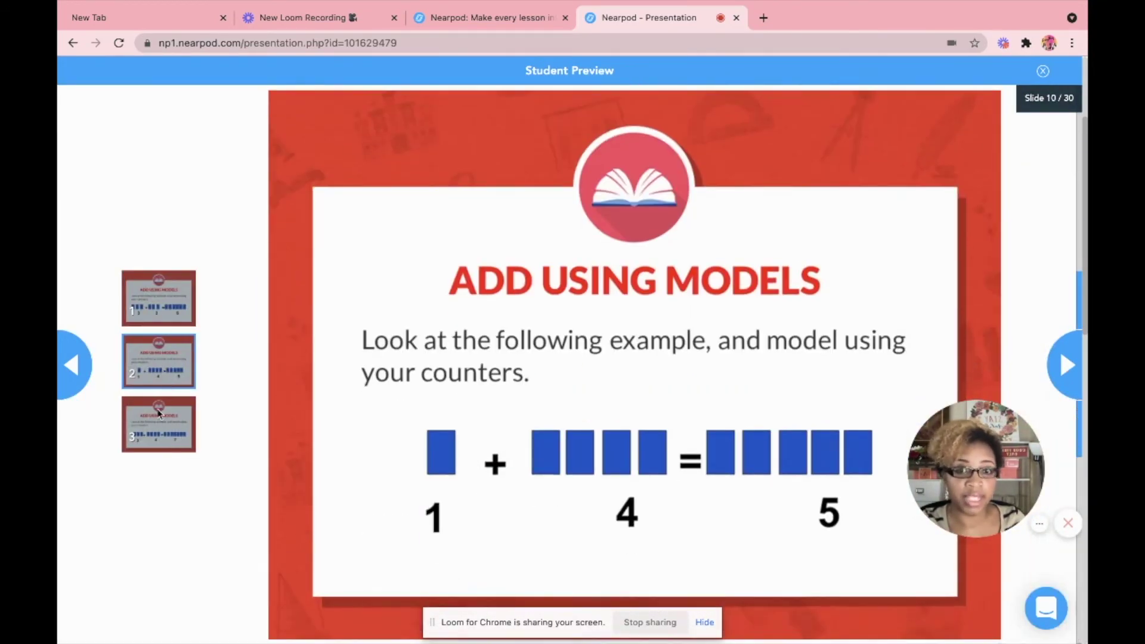
{"action": "left_click", "coordinate": [1067, 364]}
{"action": "left_click", "coordinate": [1064, 361]}
{"action": "left_click", "coordinate": [1064, 361]}
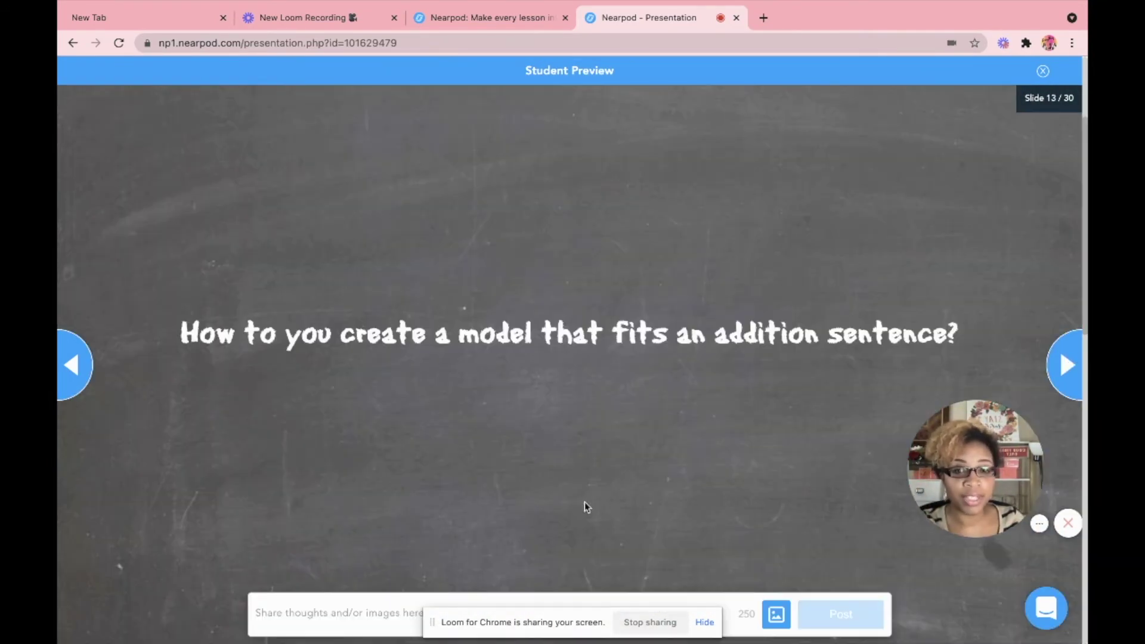
{"action": "left_click", "coordinate": [287, 606]}
{"action": "type", "text": "They look at the p"}
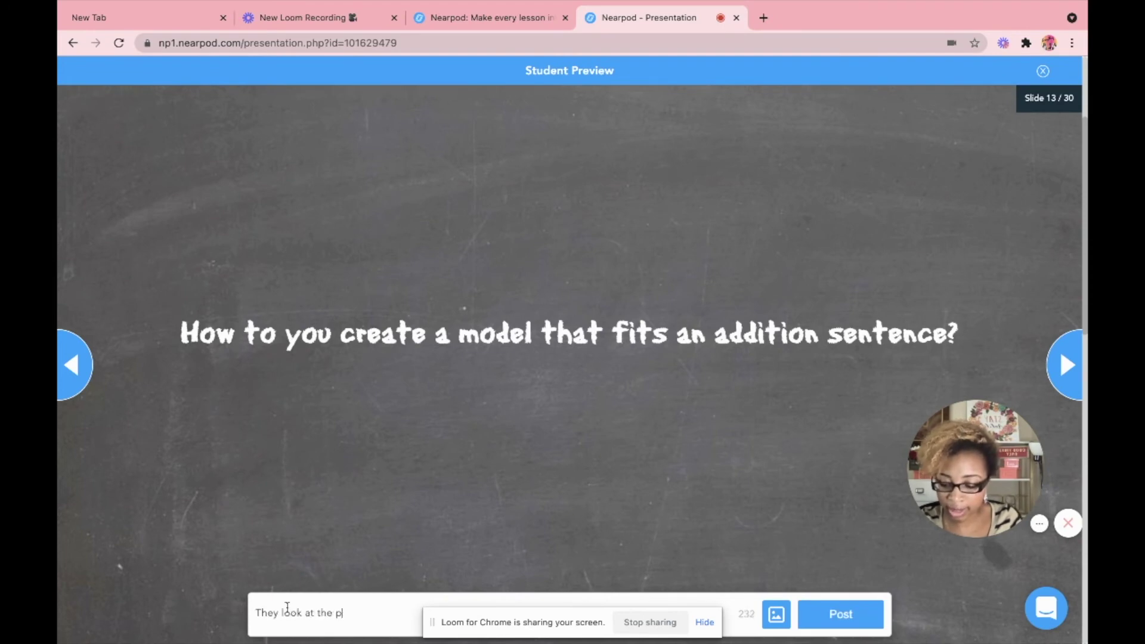
{"action": "type", "text": "icture"}
{"action": "key", "text": "Return"}
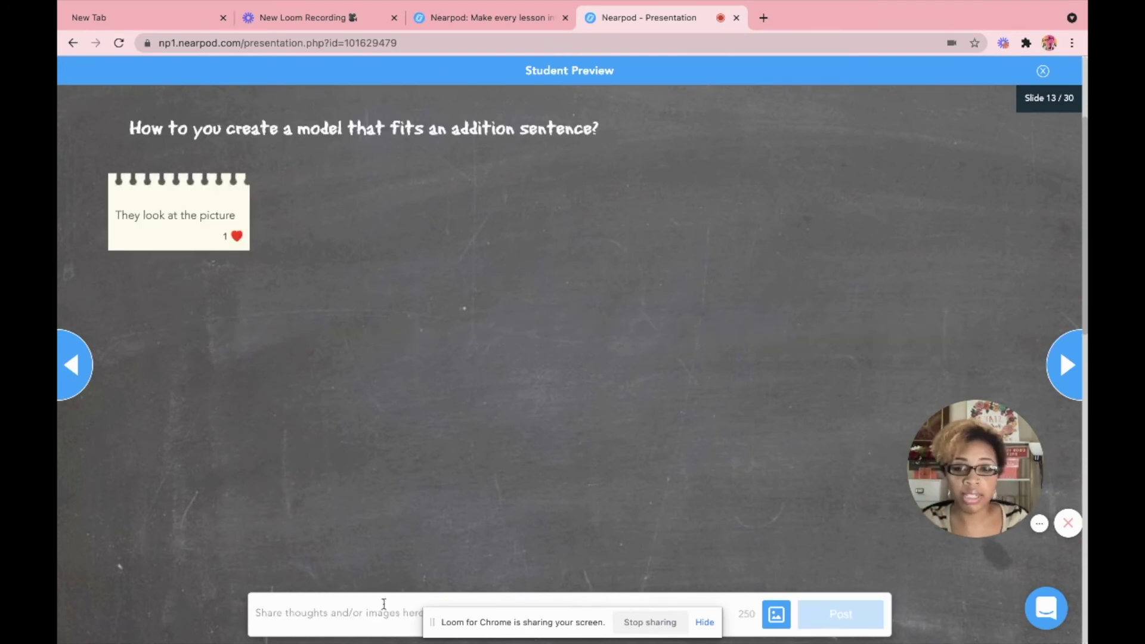
Step: Advance to the Draw a picture that completes the model slide, then exit the preview
{"action": "left_click", "coordinate": [1066, 364]}
{"action": "left_click", "coordinate": [1066, 364]}
{"action": "left_click", "coordinate": [1066, 364]}
{"action": "left_click", "coordinate": [1067, 364]}
{"action": "left_click", "coordinate": [1066, 364]}
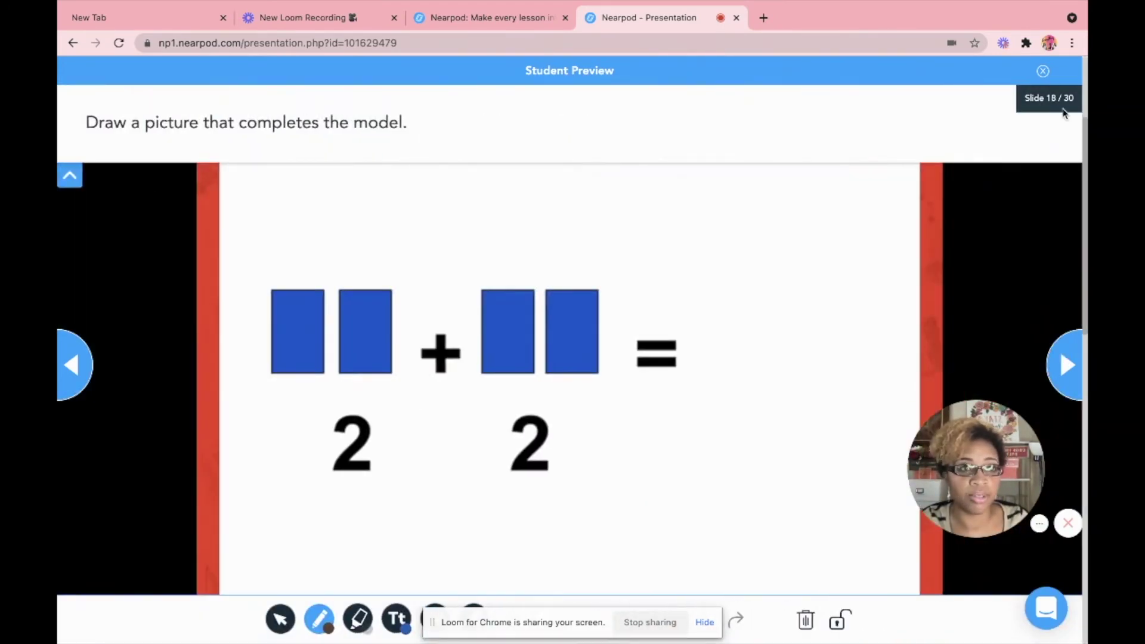
{"action": "left_click", "coordinate": [1042, 72]}
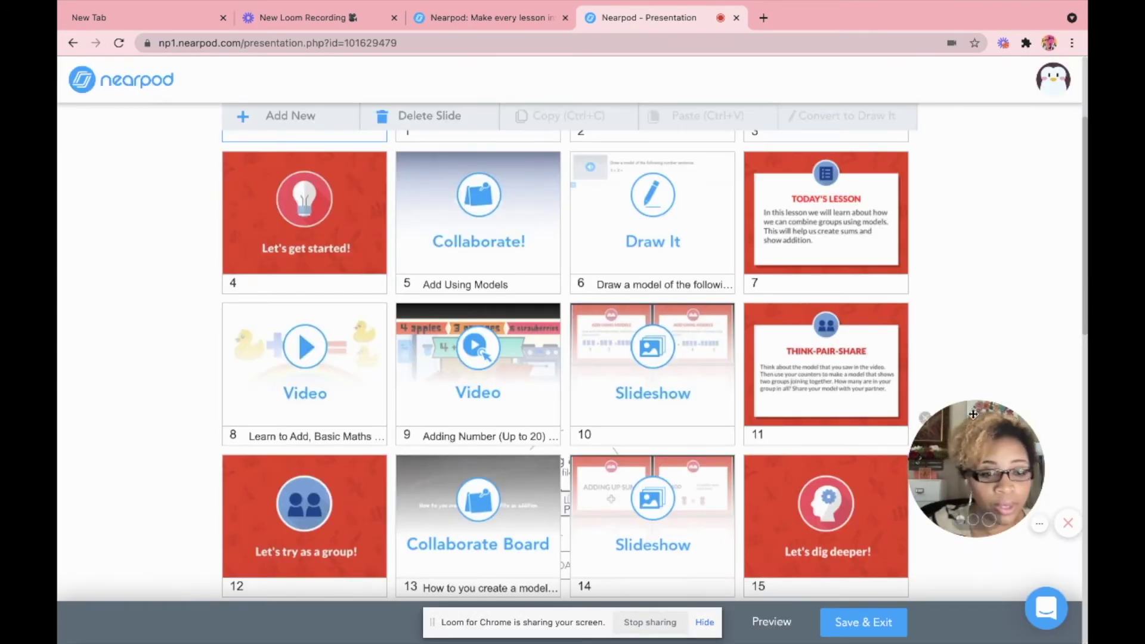
Step: Save and exit the lesson, then dismiss the Woohoo dialog with Let's teach
{"action": "left_click", "coordinate": [863, 626]}
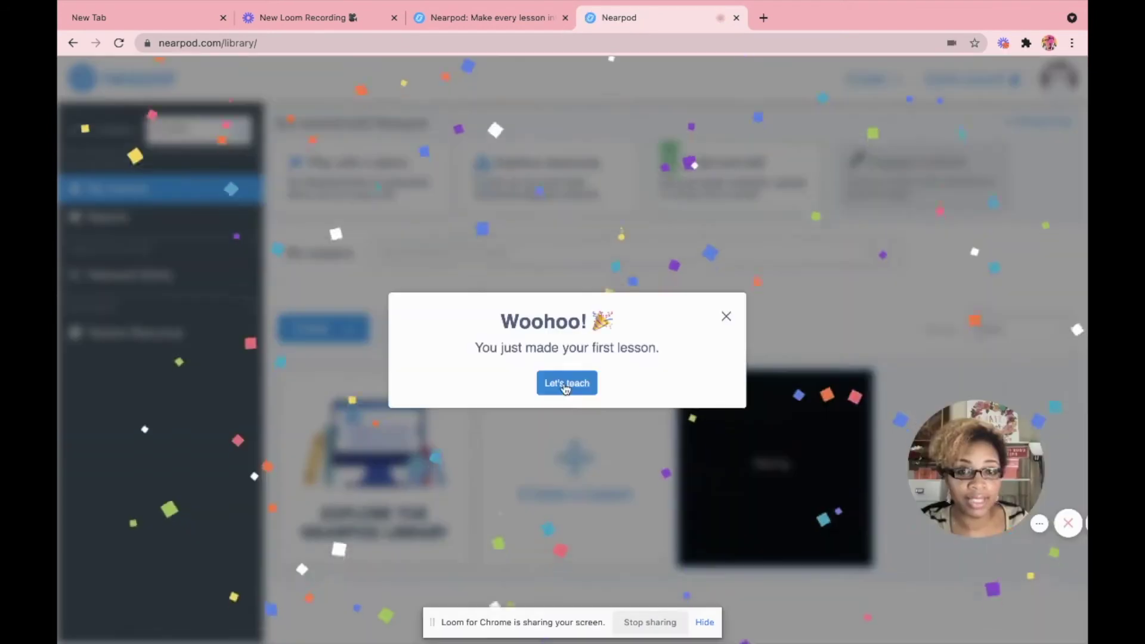
{"action": "left_click", "coordinate": [566, 385]}
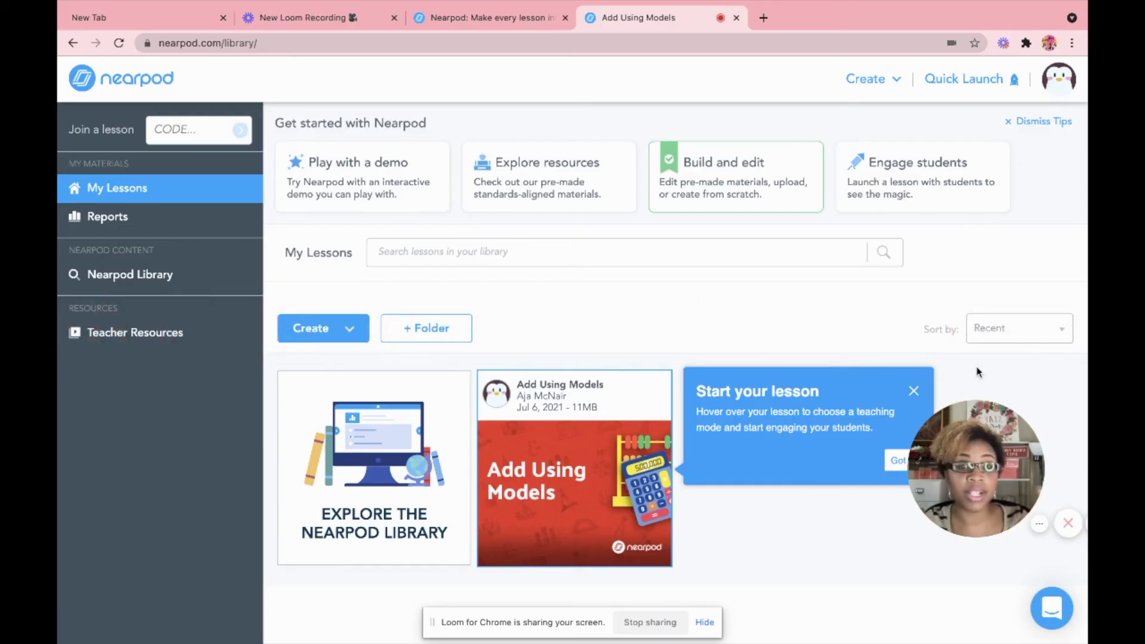
Step: Close the Start your lesson tip and launch the lesson as Live Participation
{"action": "left_click", "coordinate": [914, 391]}
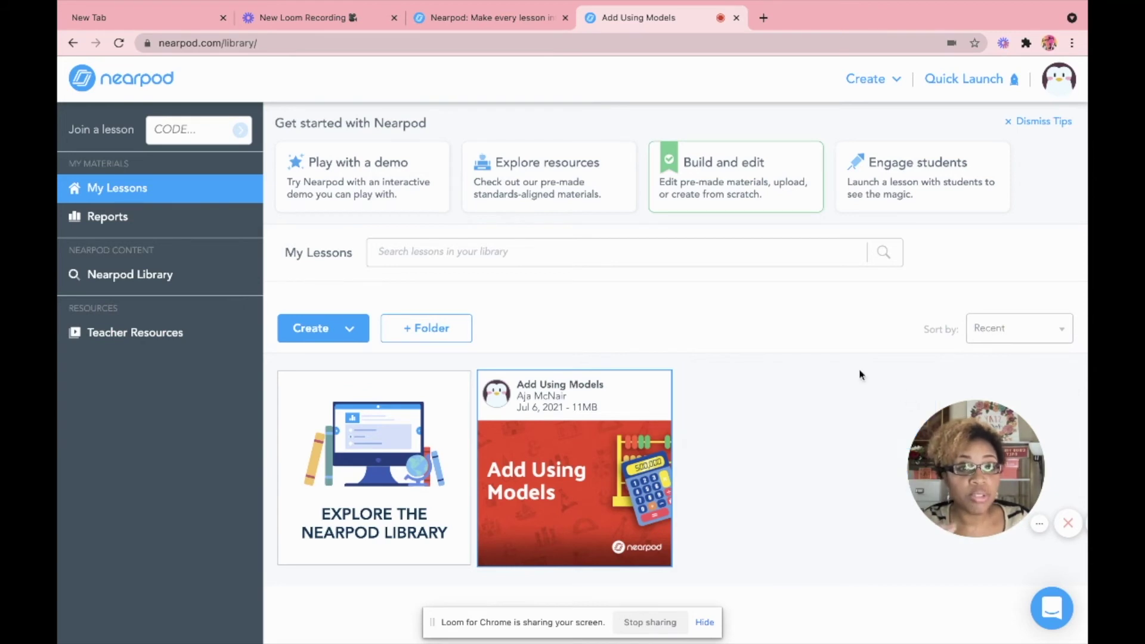
{"action": "mouse_move", "coordinate": [620, 501]}
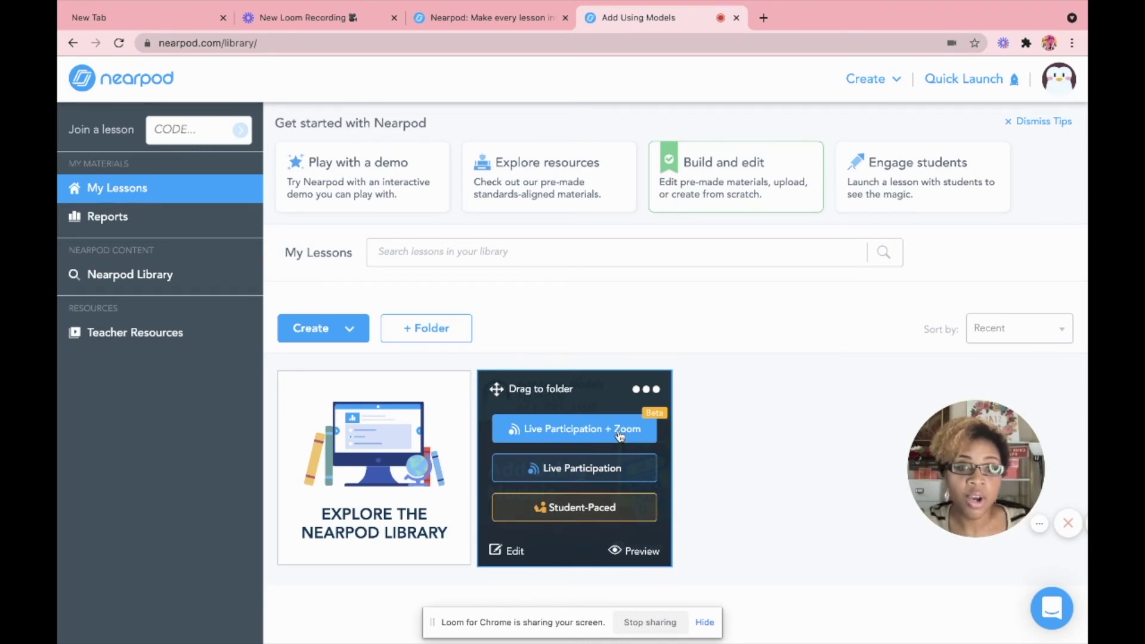
{"action": "left_click", "coordinate": [617, 474]}
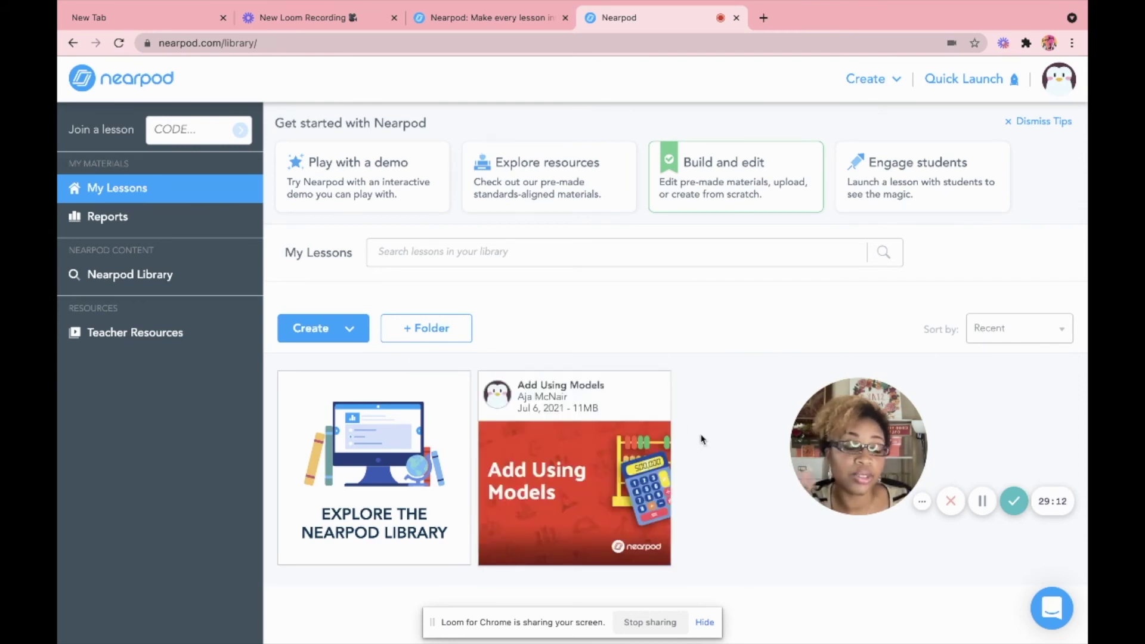
{"action": "mouse_move", "coordinate": [650, 416]}
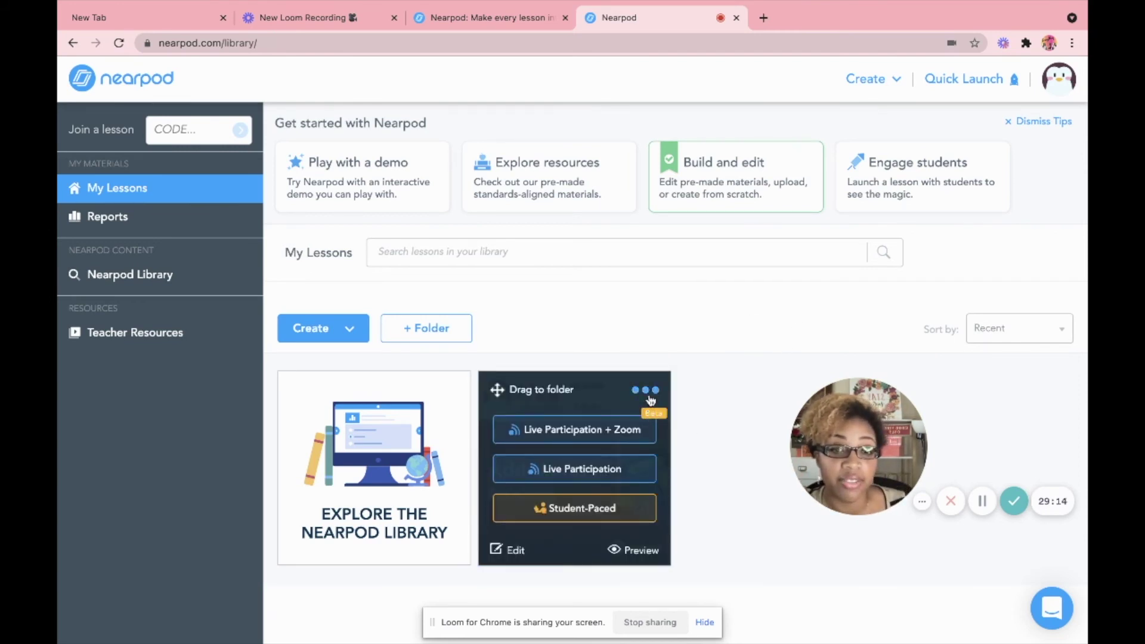
Step: Open Reports from the lesson card's menu and select the 2021-7-6 session
{"action": "mouse_move", "coordinate": [659, 392]}
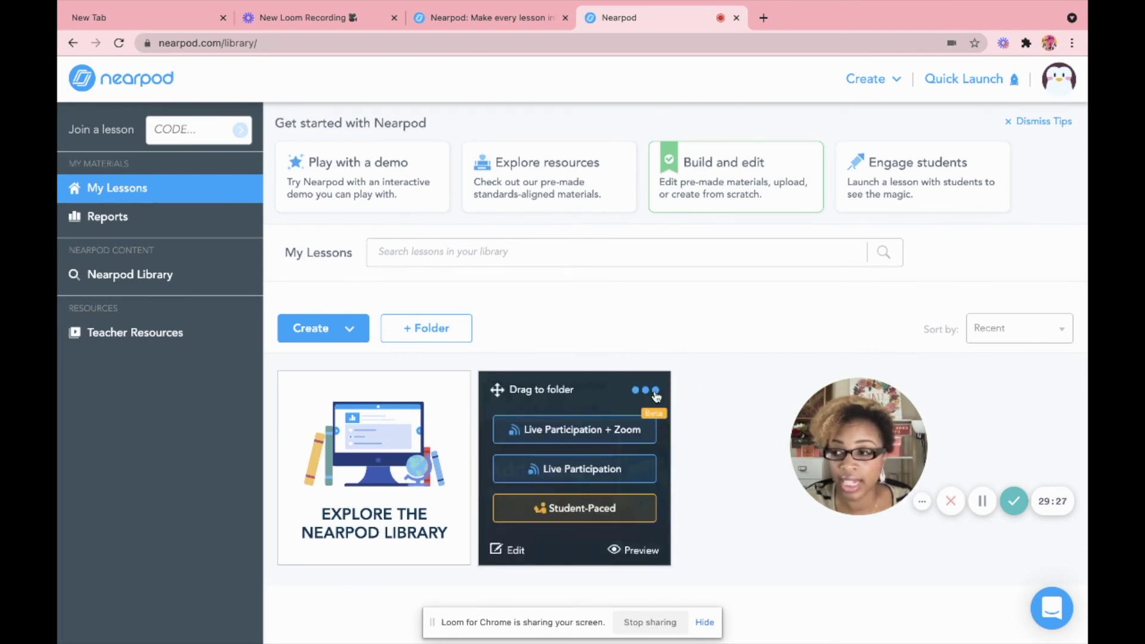
{"action": "left_click", "coordinate": [656, 392]}
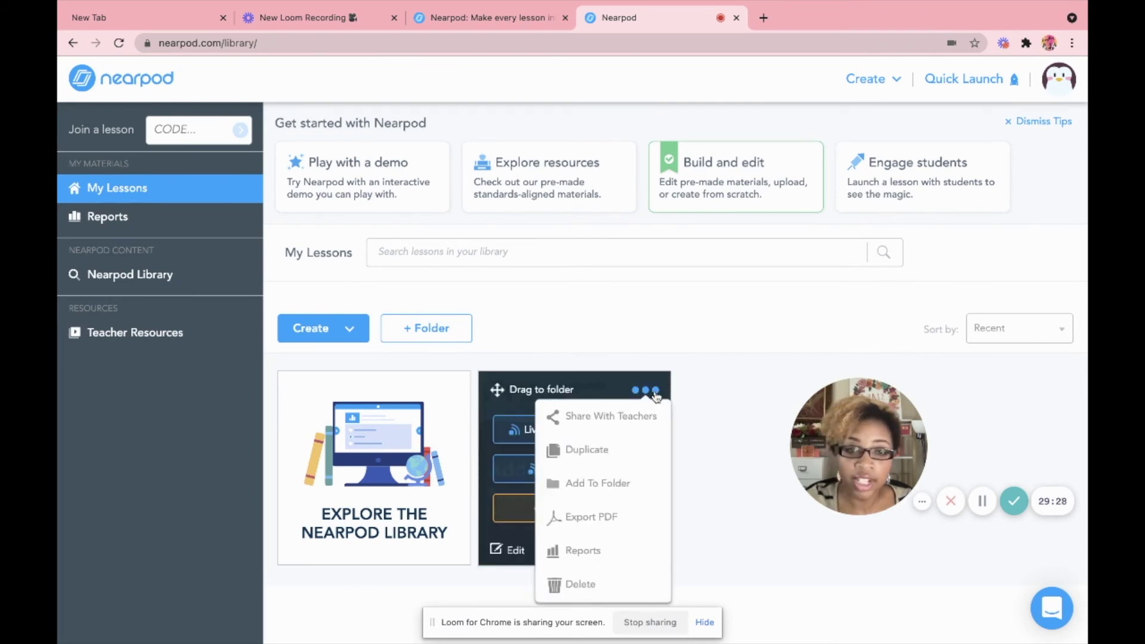
{"action": "left_click", "coordinate": [630, 549]}
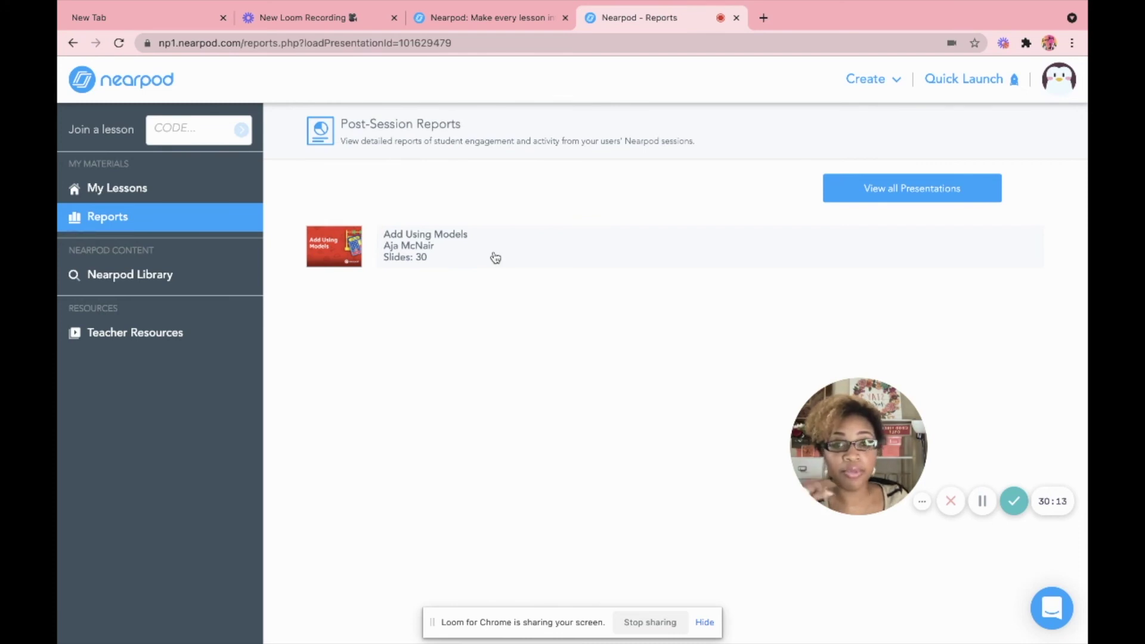
{"action": "left_click", "coordinate": [495, 258]}
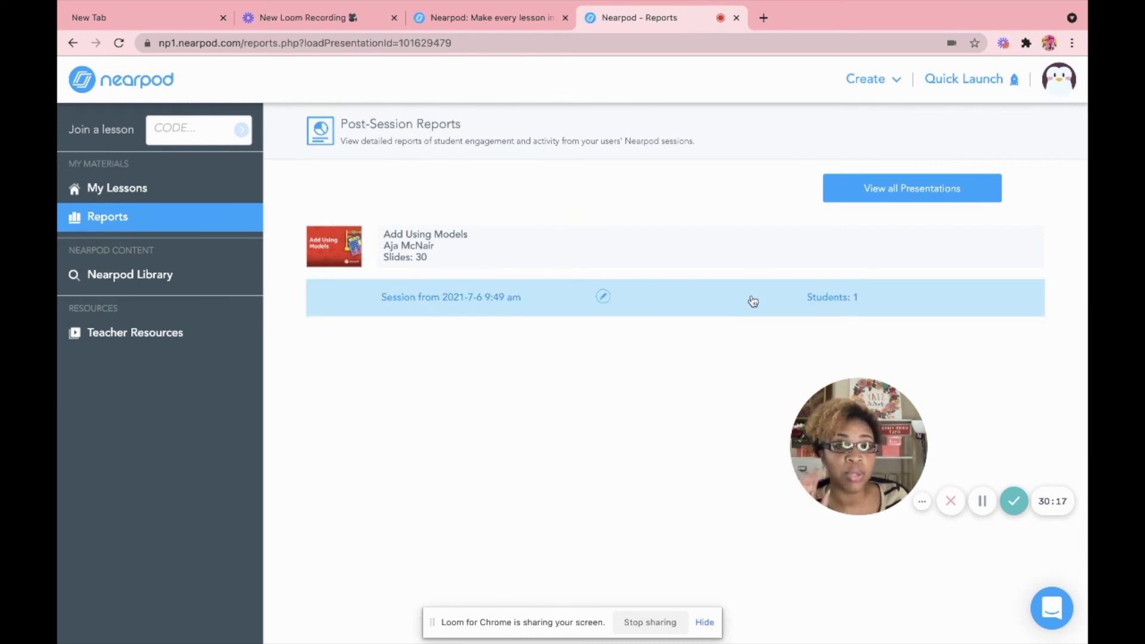
{"action": "left_click", "coordinate": [518, 302]}
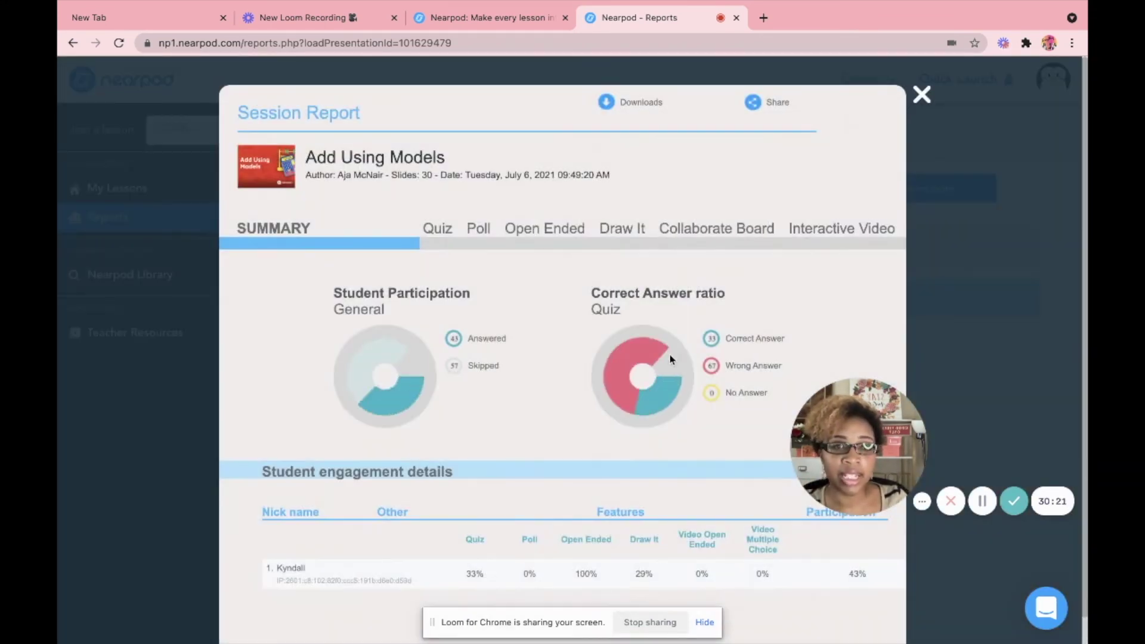
Step: Review Quiz results for both What is the sum? questions: 5 correct, 6 wrong
{"action": "scroll", "coordinate": [521, 392], "scroll_direction": "down", "scroll_amount": 1}
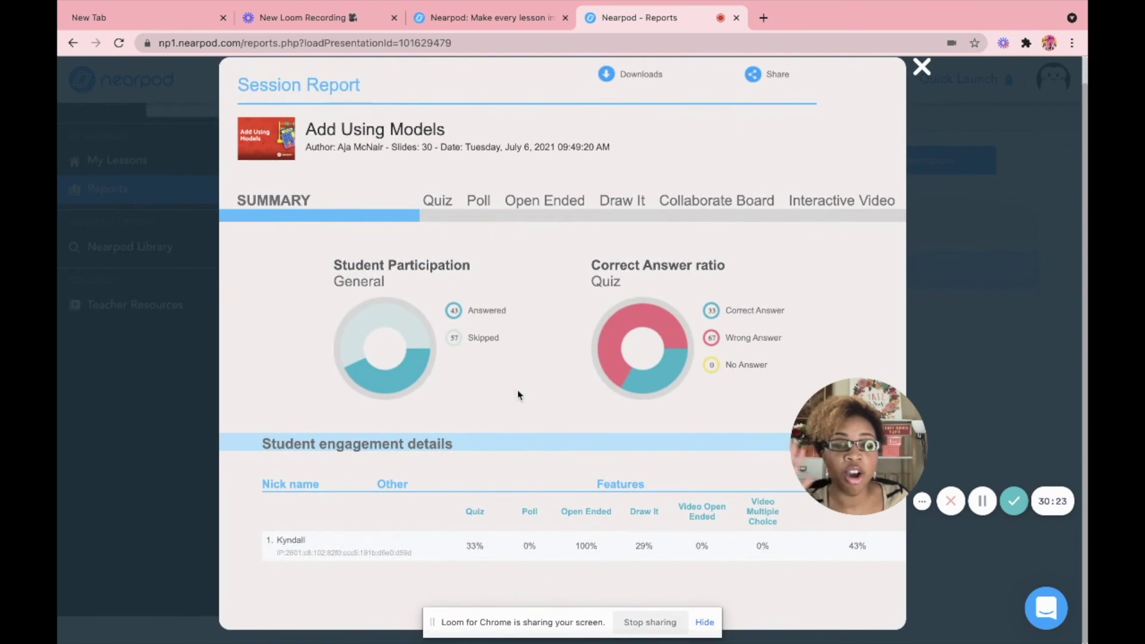
{"action": "left_click", "coordinate": [439, 202]}
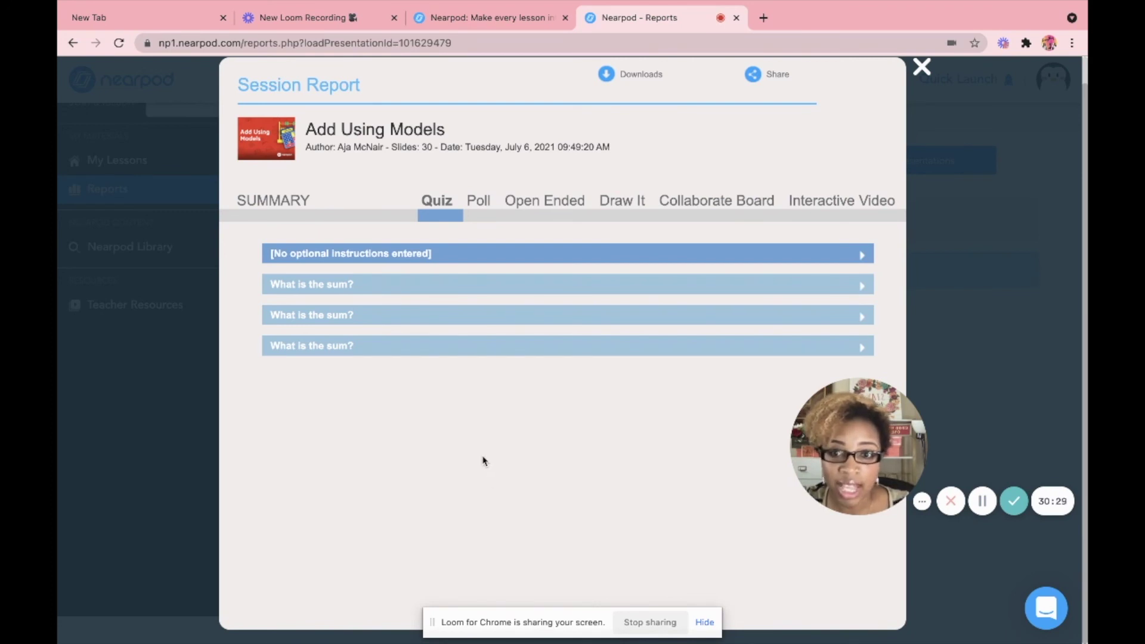
{"action": "scroll", "coordinate": [433, 346], "scroll_direction": "up", "scroll_amount": 1}
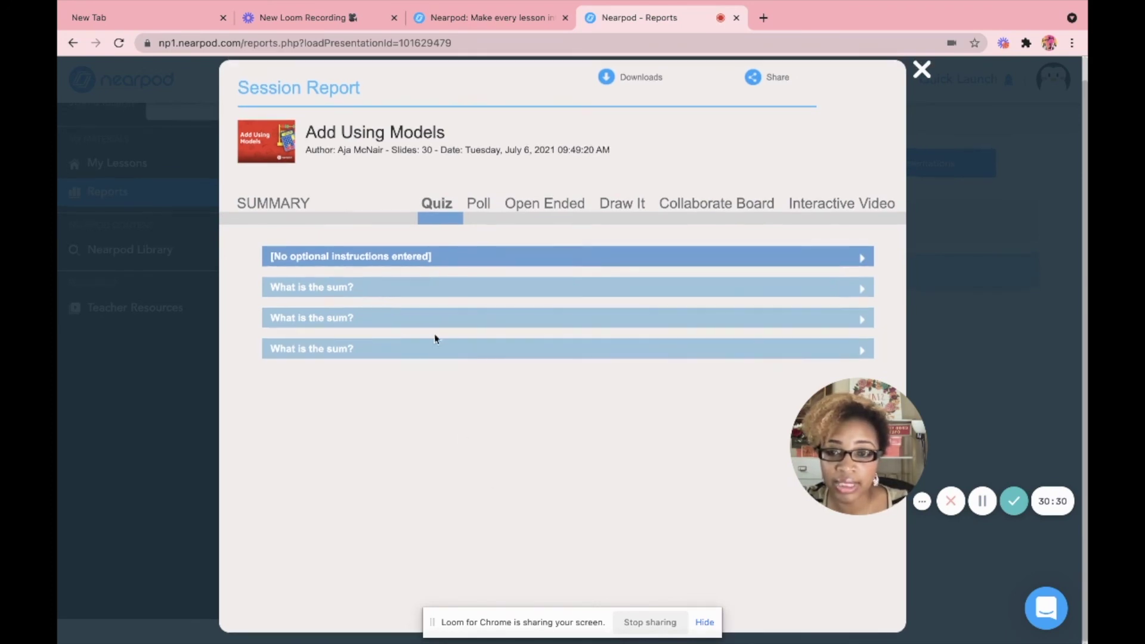
{"action": "left_click", "coordinate": [436, 291]}
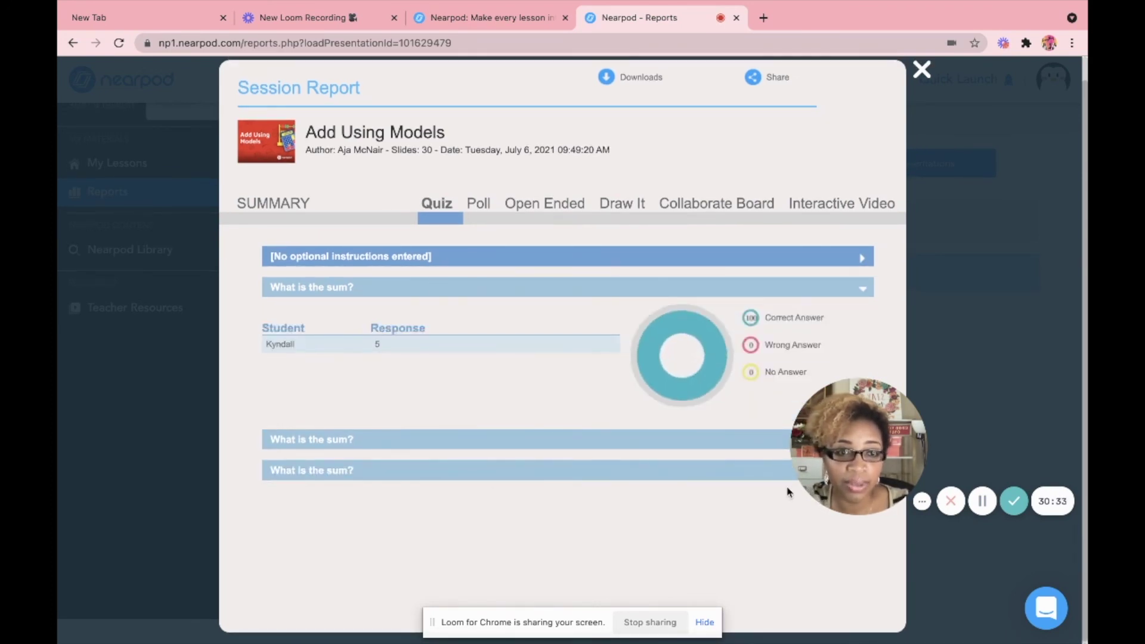
{"action": "left_click", "coordinate": [595, 444]}
{"action": "scroll", "coordinate": [603, 489], "scroll_direction": "down", "scroll_amount": 1}
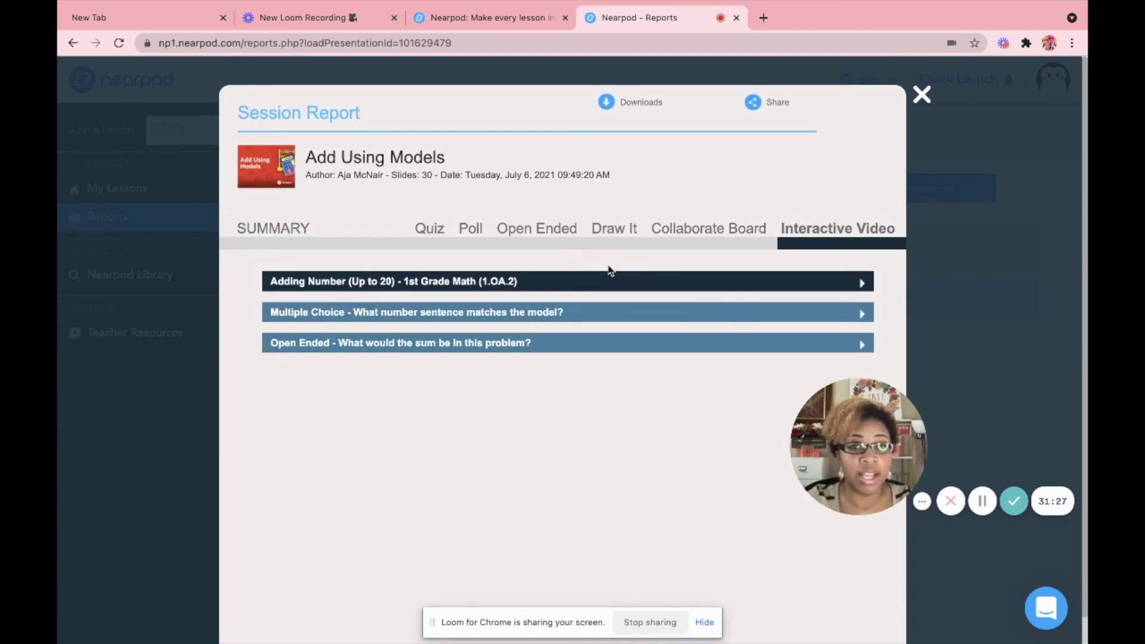
{"action": "left_click", "coordinate": [424, 231]}
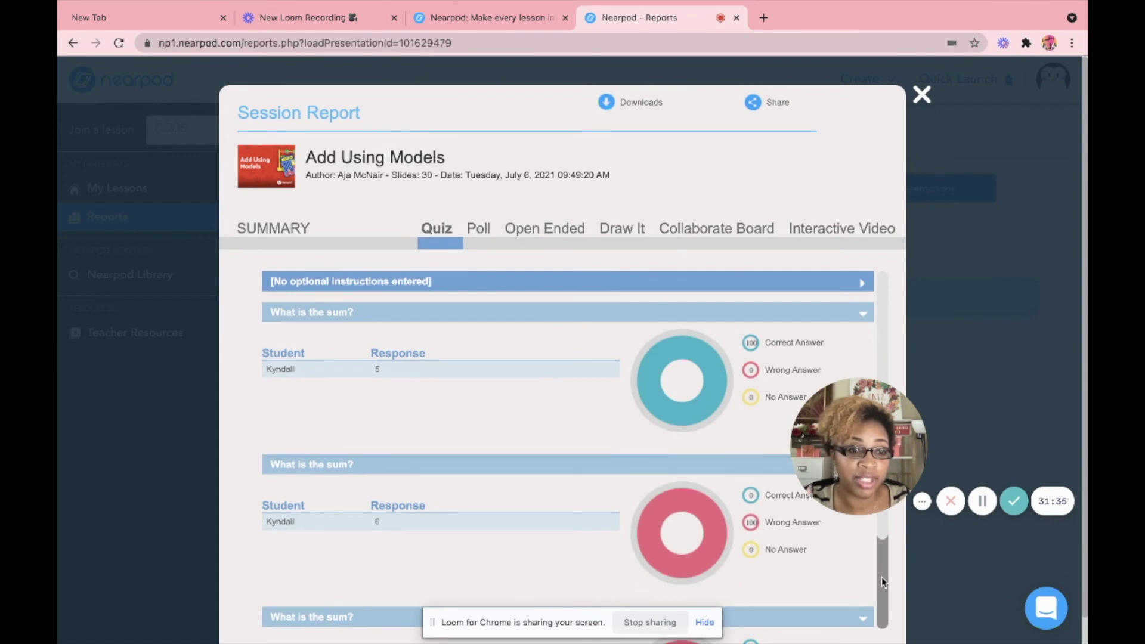
Step: Scroll the quiz responses, check the Downloads export formats, and open Share reports
{"action": "scroll", "coordinate": [883, 573], "scroll_direction": "down", "scroll_amount": 4}
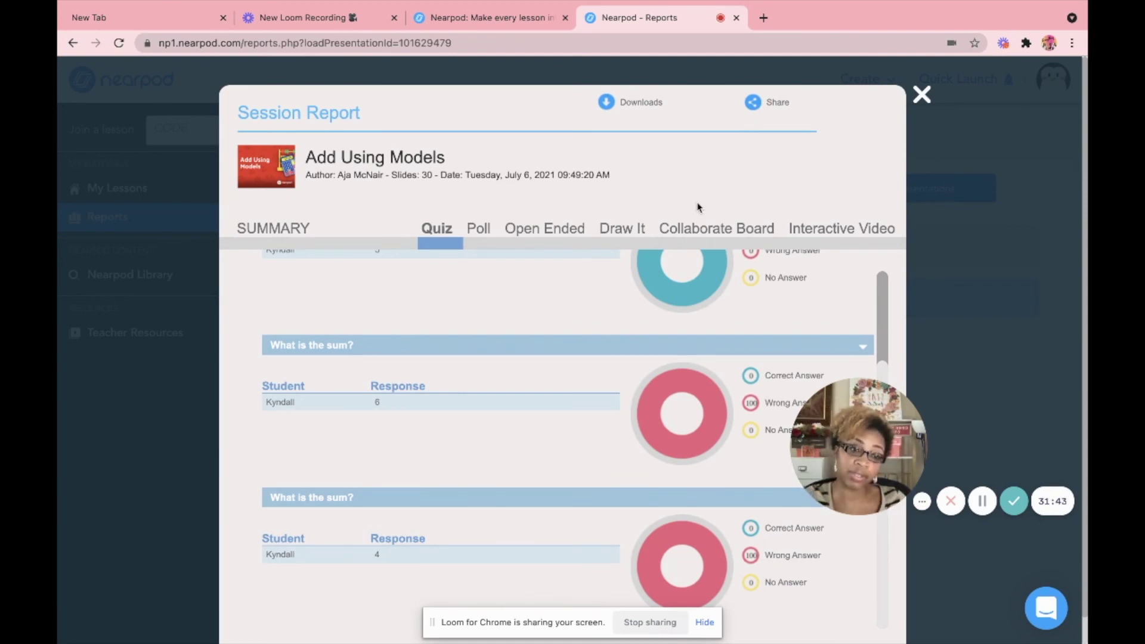
{"action": "left_click", "coordinate": [655, 115]}
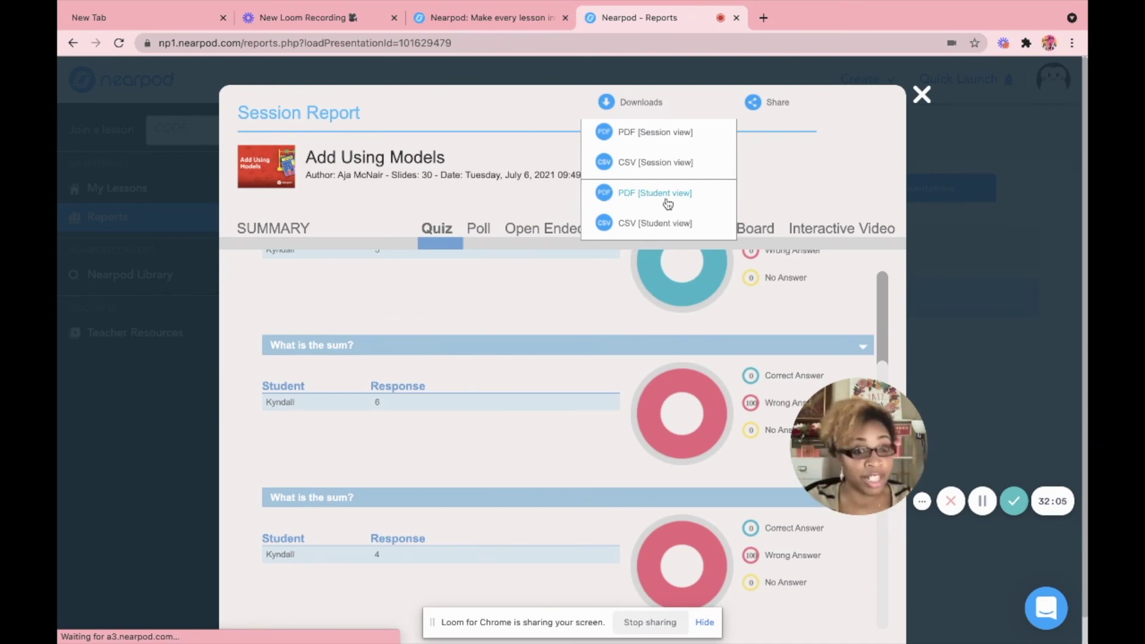
{"action": "left_click", "coordinate": [777, 104]}
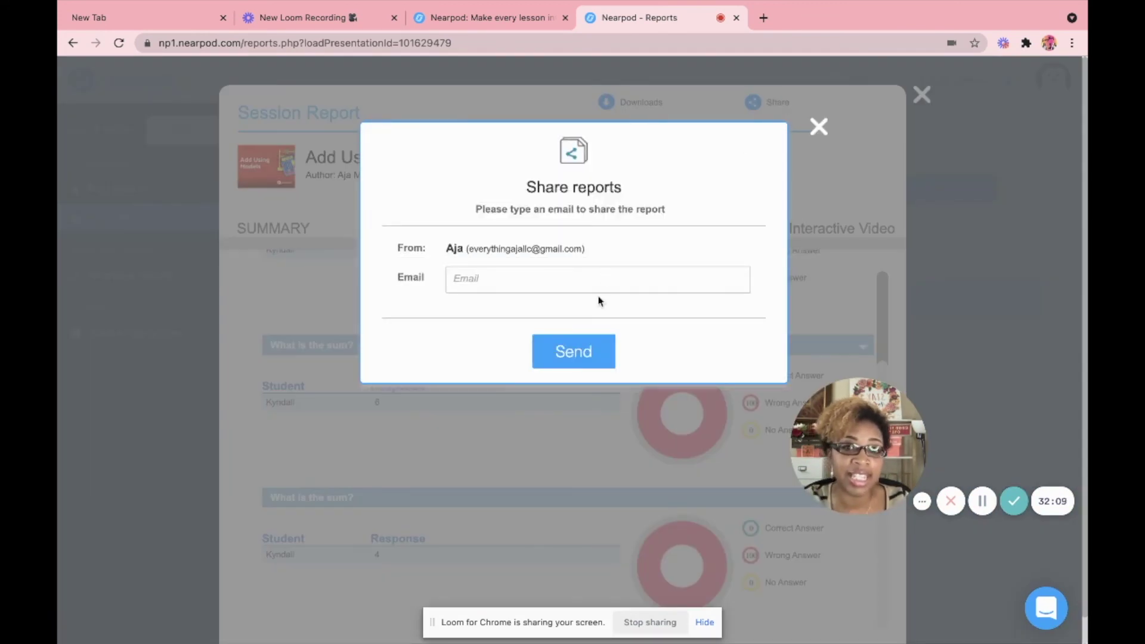
Step: Place the cursor in the Share reports dialog's recipient Email field
{"action": "left_click", "coordinate": [588, 282]}
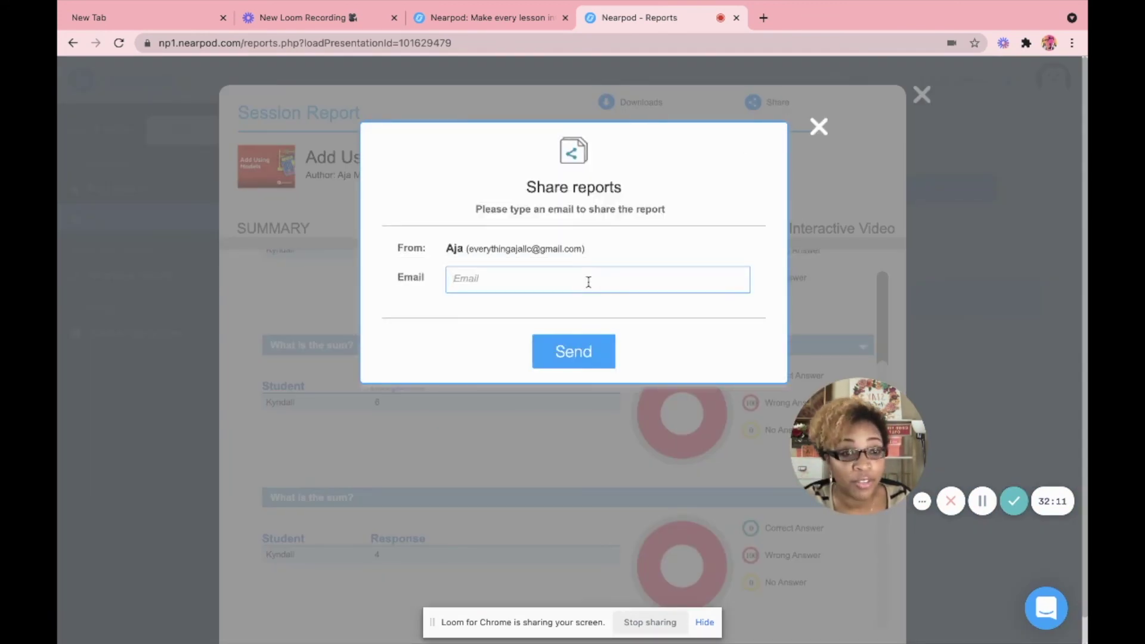